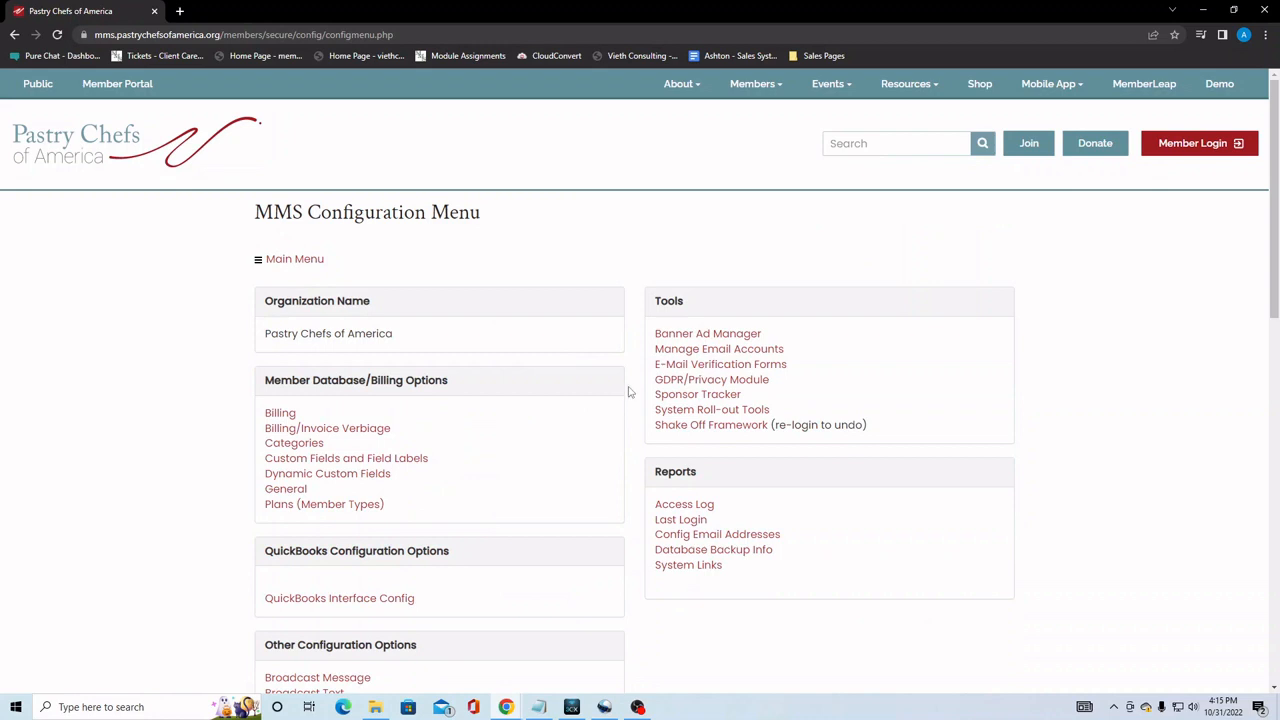
- Open the Store configuration page from the Other Configuration Options list
scroll(630, 392, down, 3)
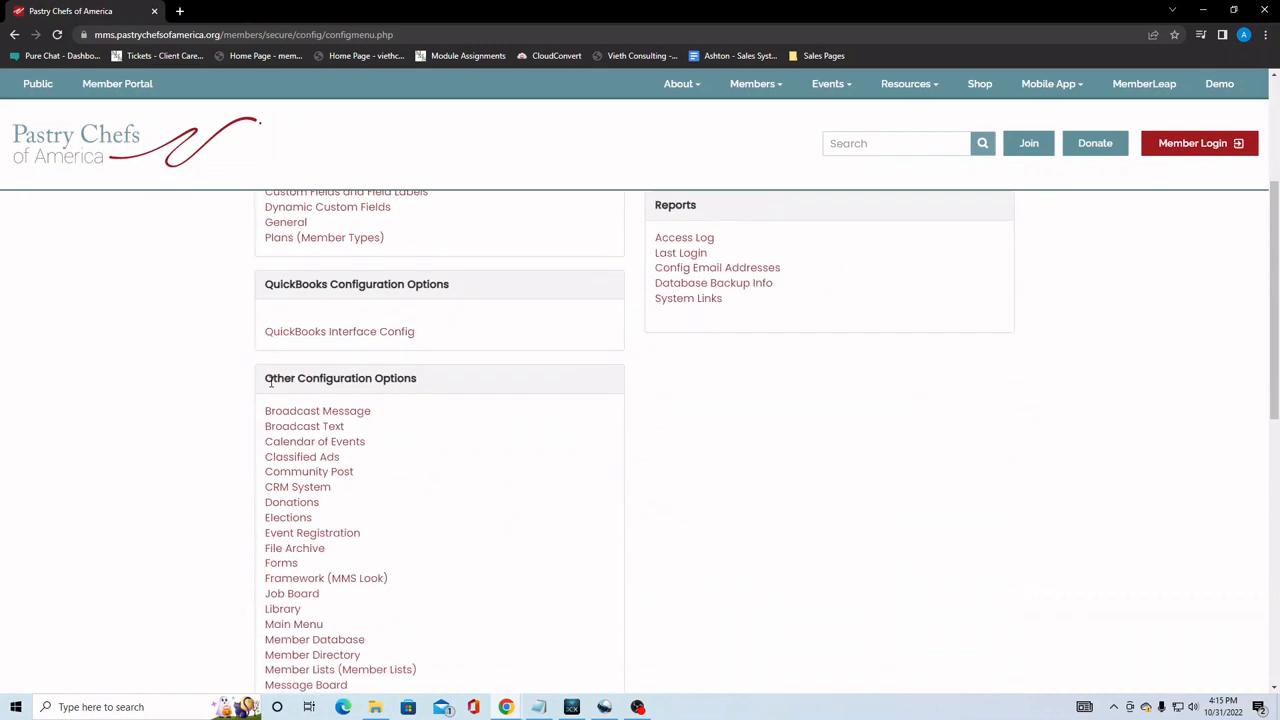
scroll(446, 391, down, 3)
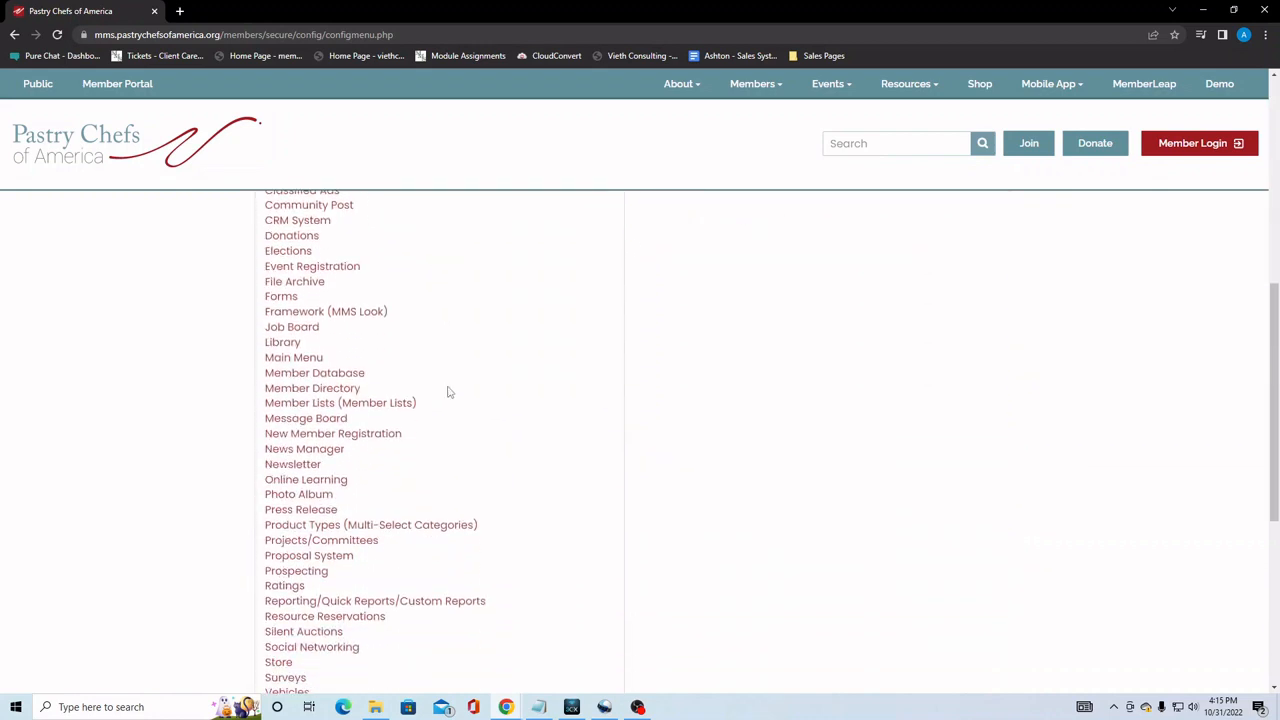
scroll(440, 410, down, 1)
scroll(411, 449, down, 1)
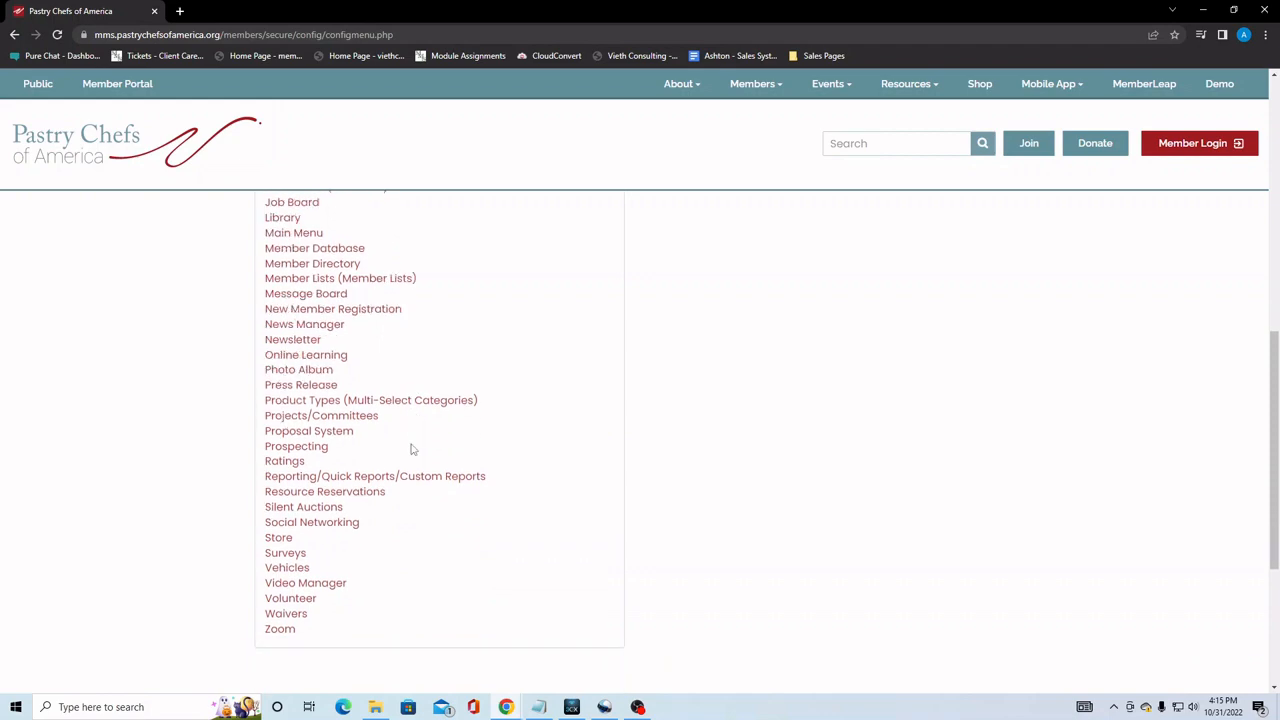
click(280, 530)
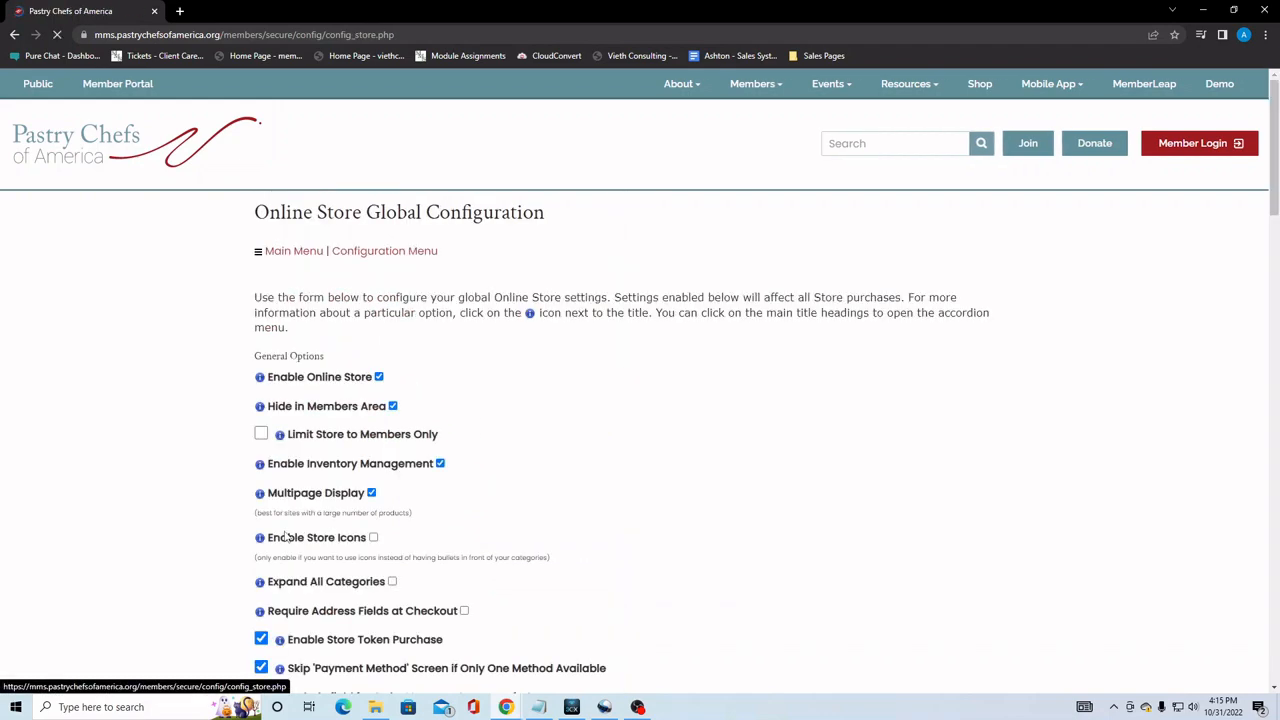
- Expand the General Options section and review the online store's checkbox settings
click(304, 372)
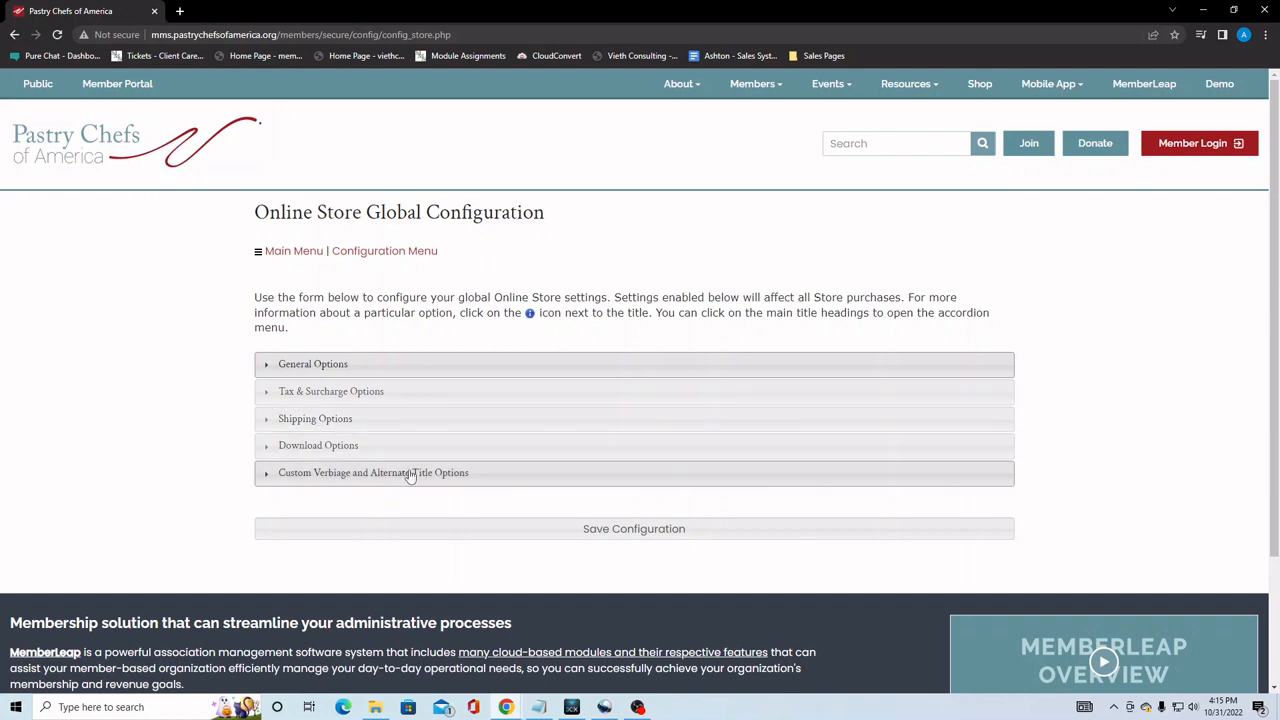
click(447, 367)
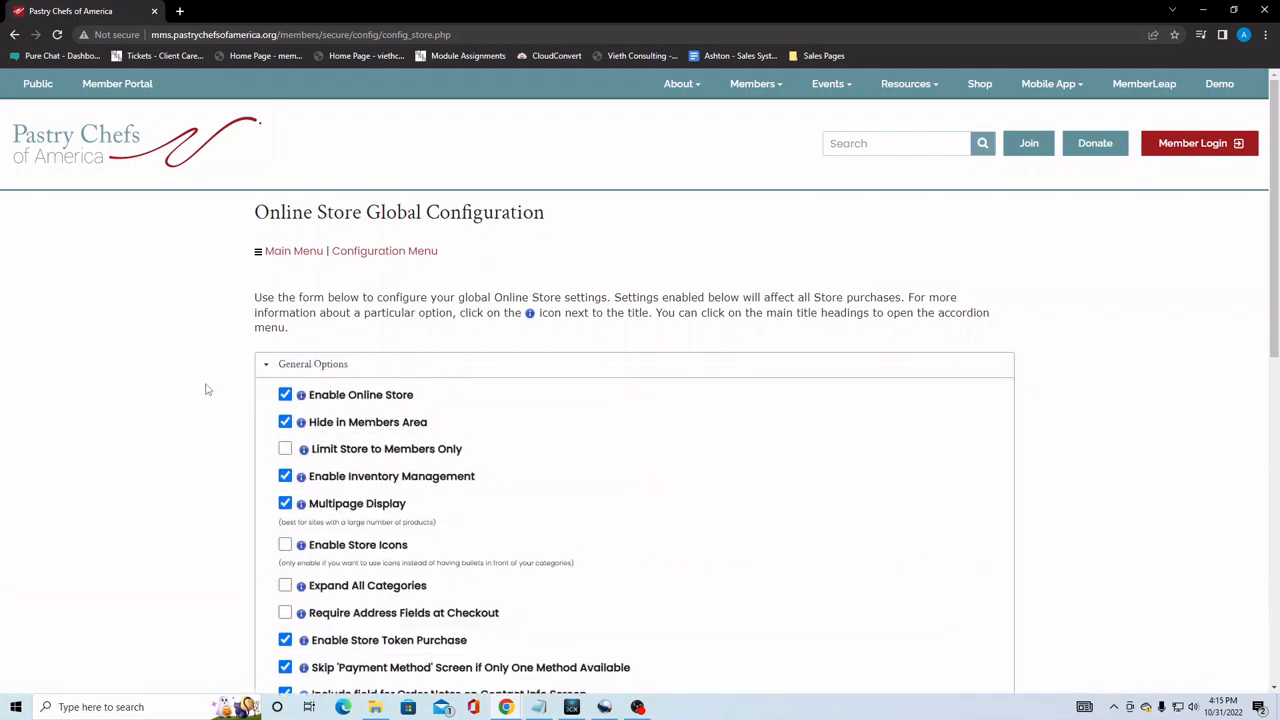
scroll(206, 389, down, 1)
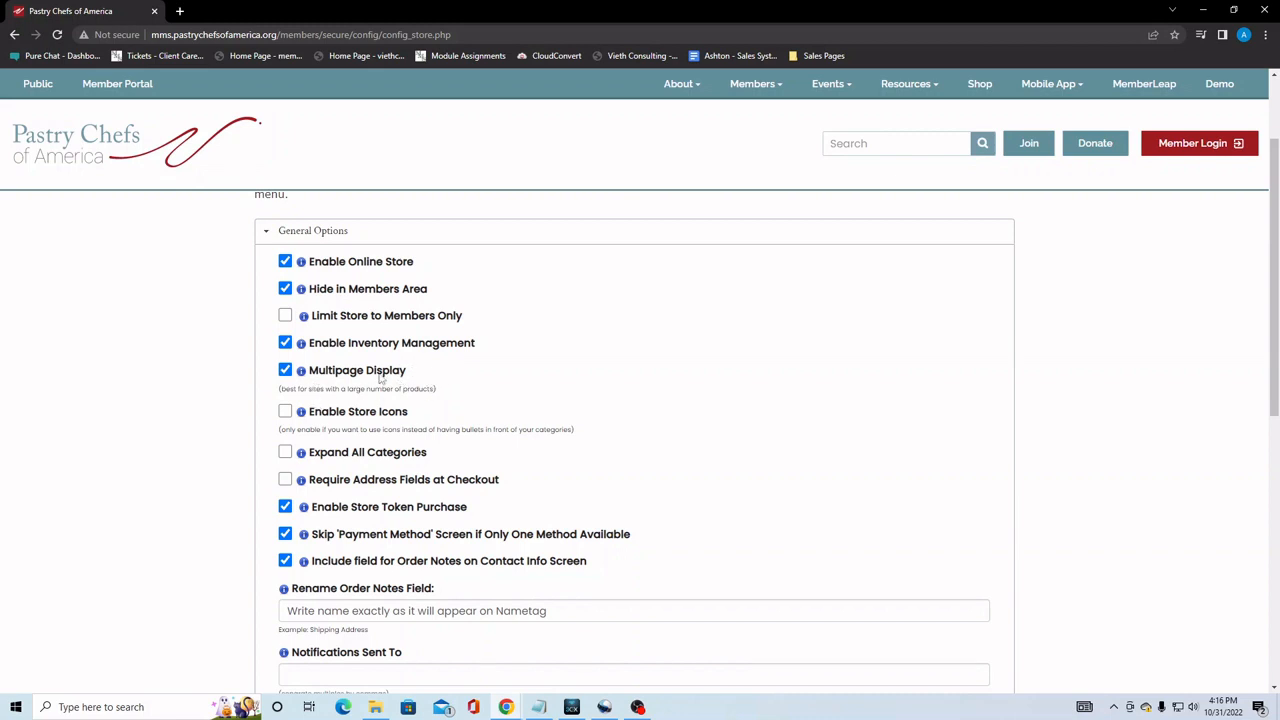
scroll(484, 389, down, 1)
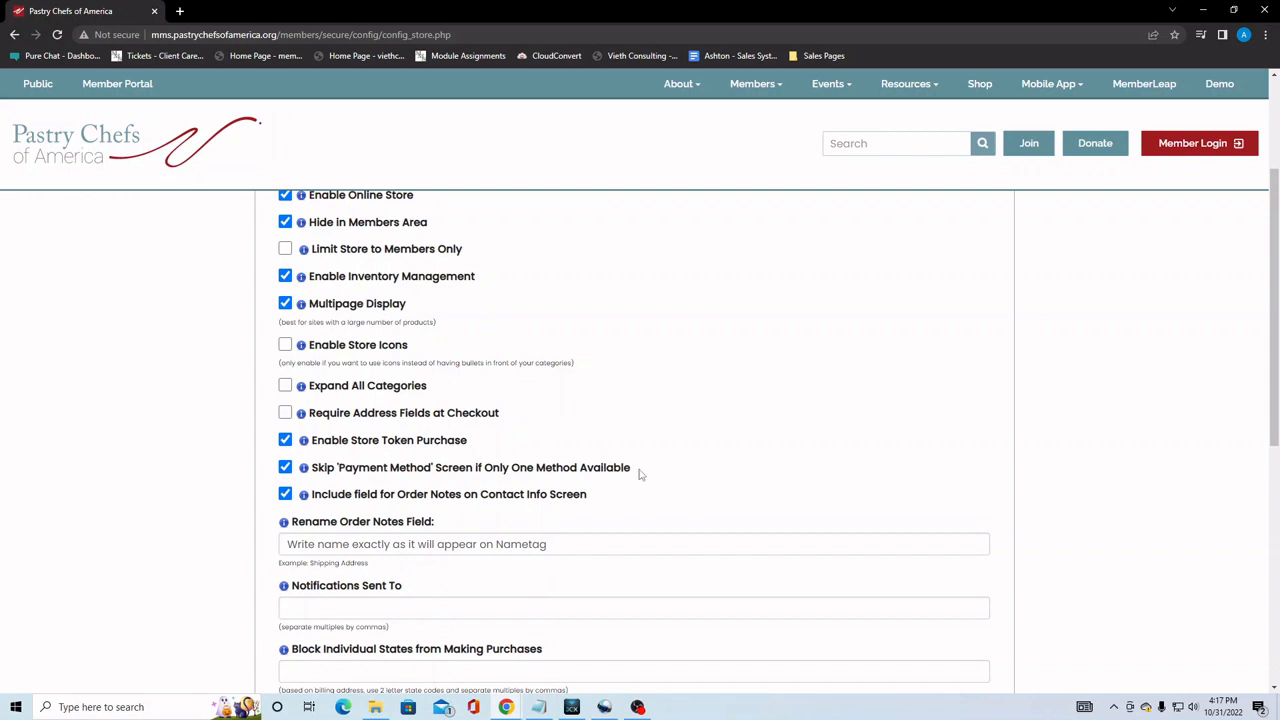
scroll(641, 474, down, 1)
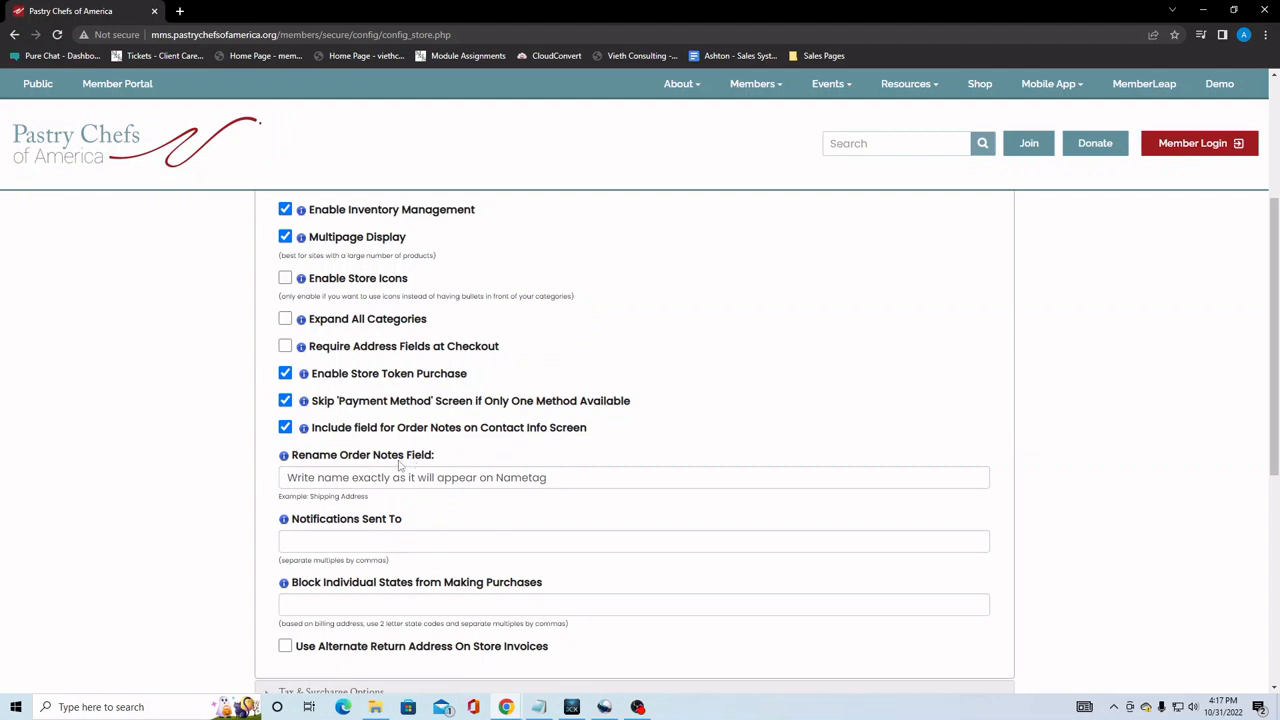
- Examine the Rename Order Notes Field and the Notifications Sent To field, including its note on separating multiple entries
click(589, 478)
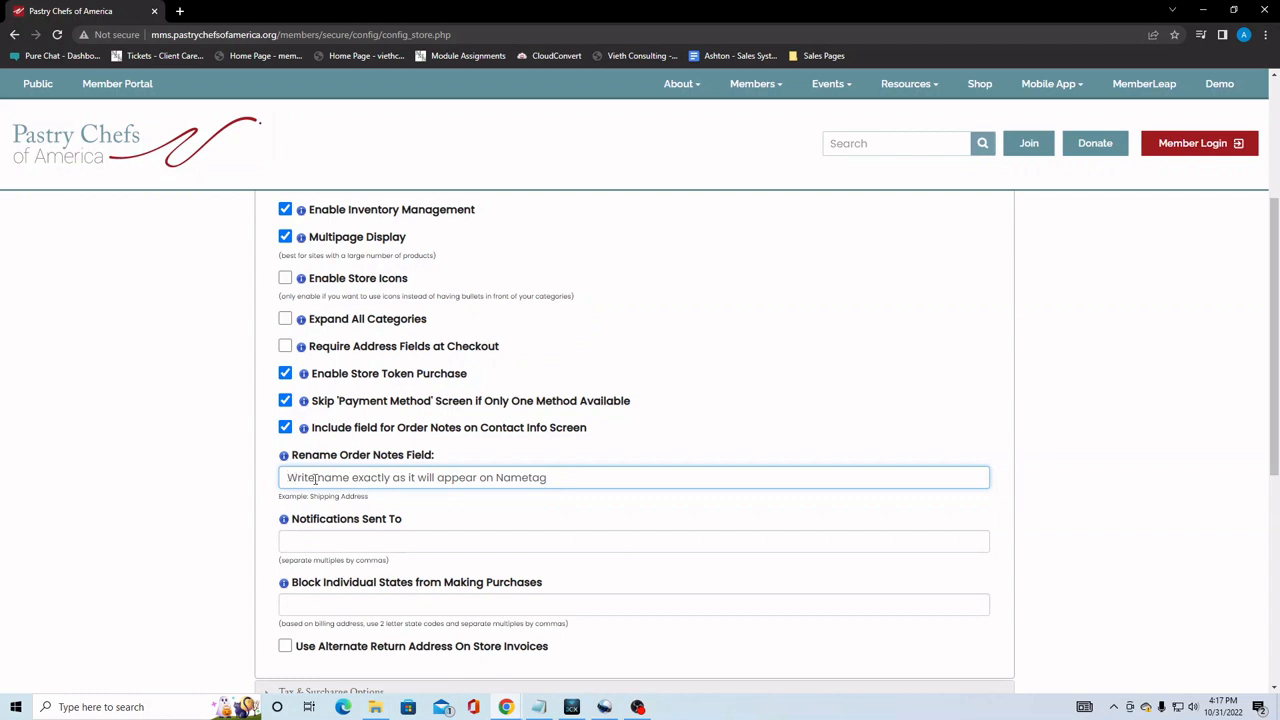
click(571, 517)
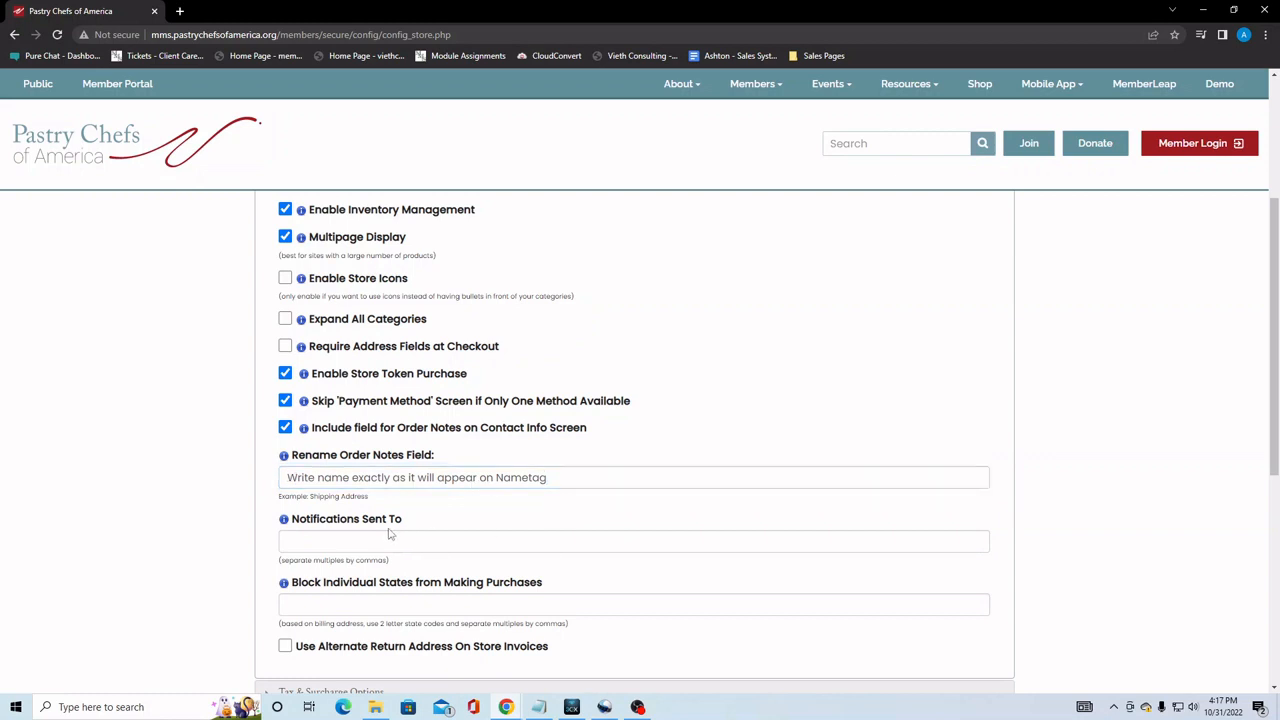
click(421, 537)
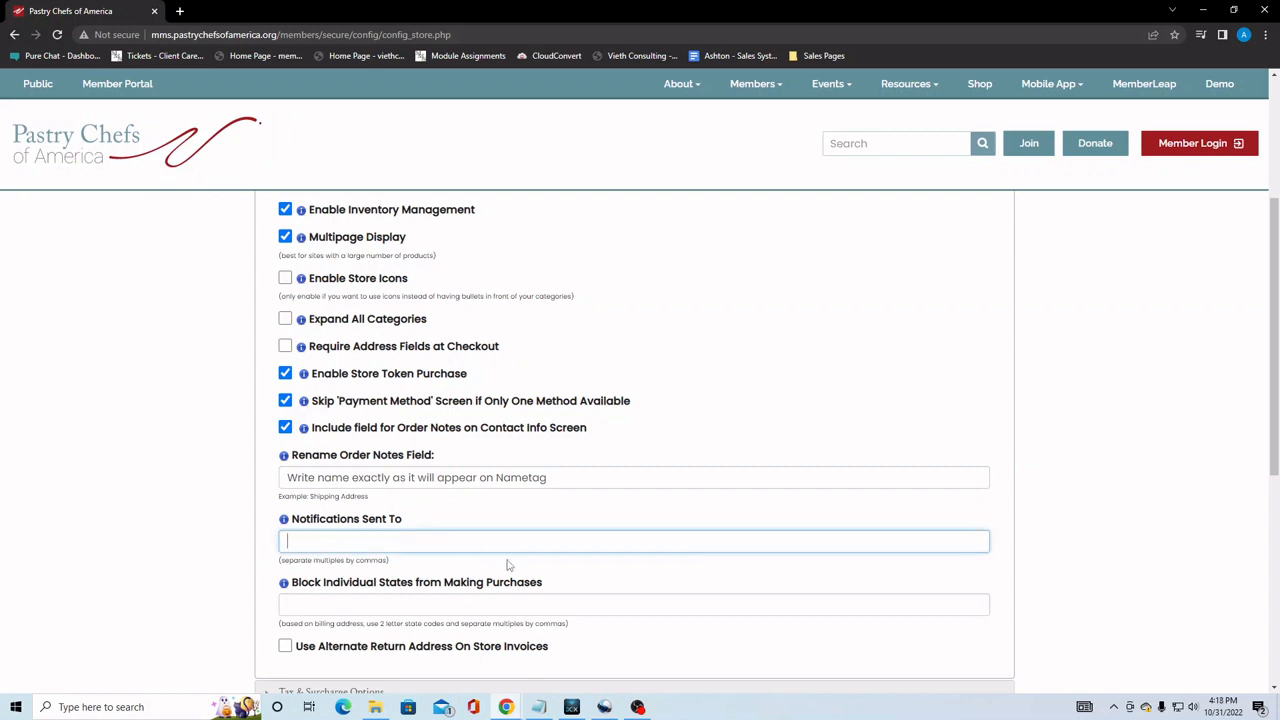
scroll(505, 565, down, 1)
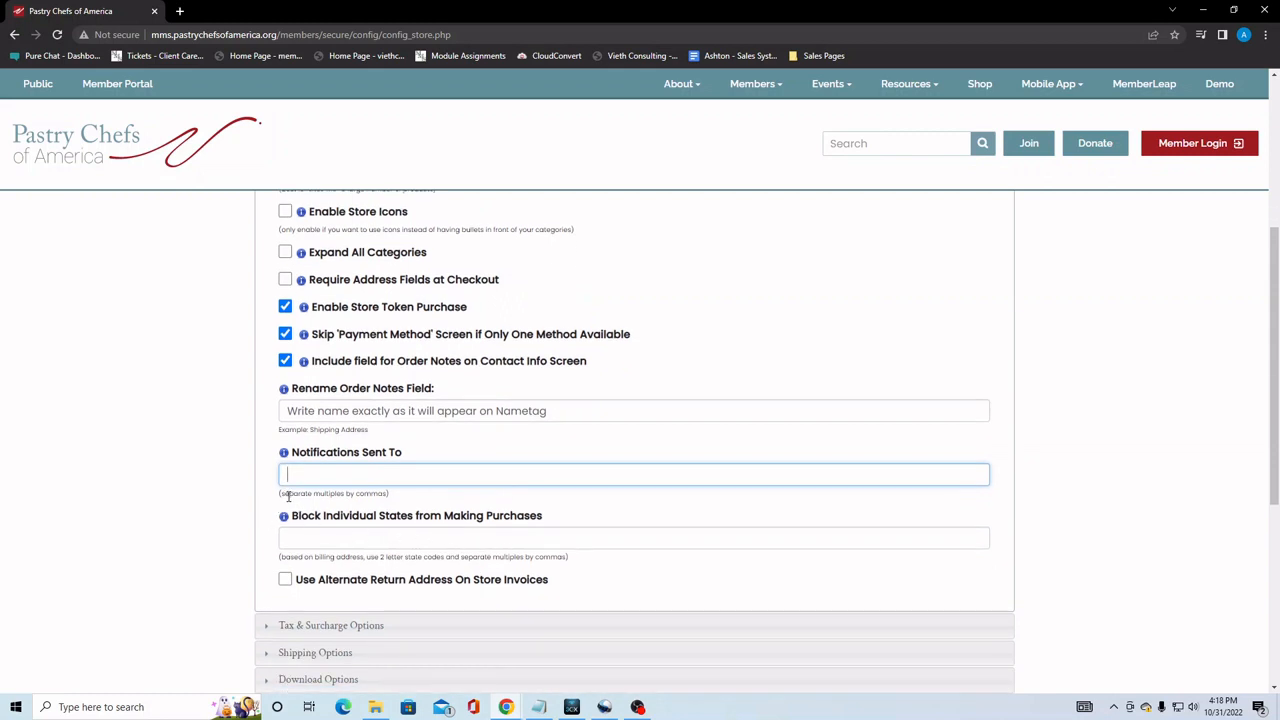
drag(283, 493, 398, 502)
click(400, 503)
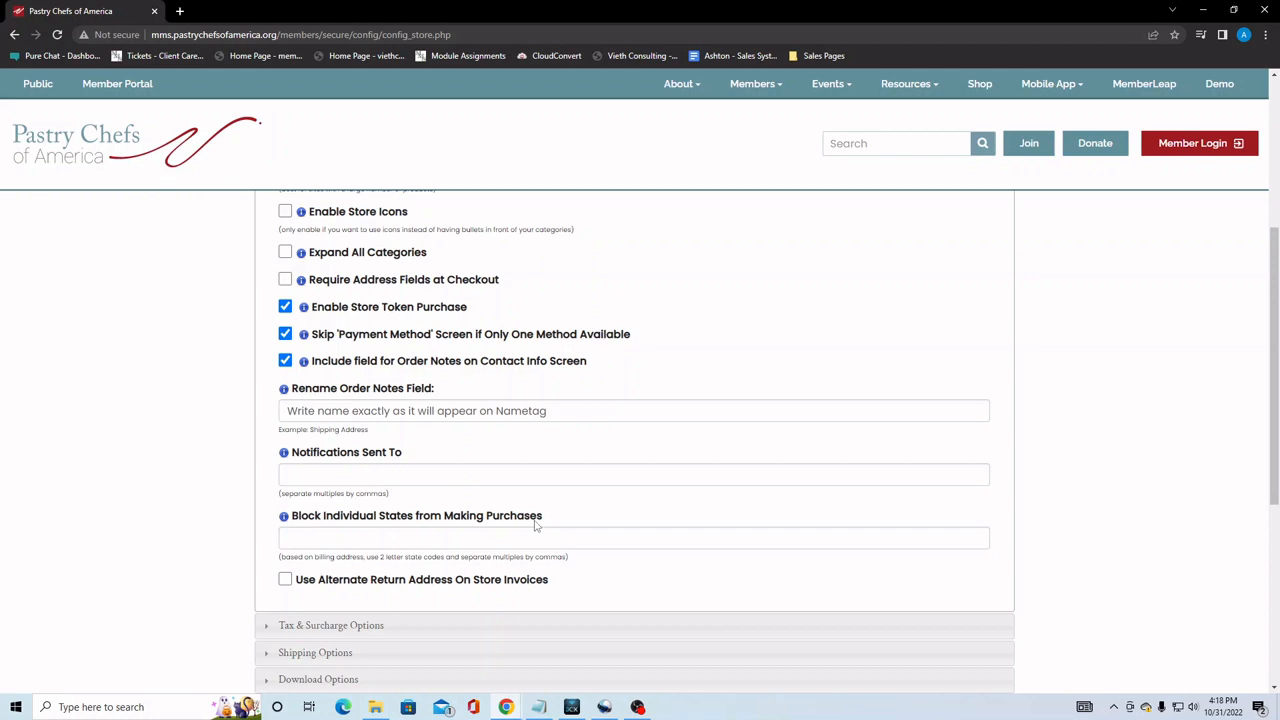
- Enter MI, TX as the states blocked from making purchases, and clear the field again
click(401, 537)
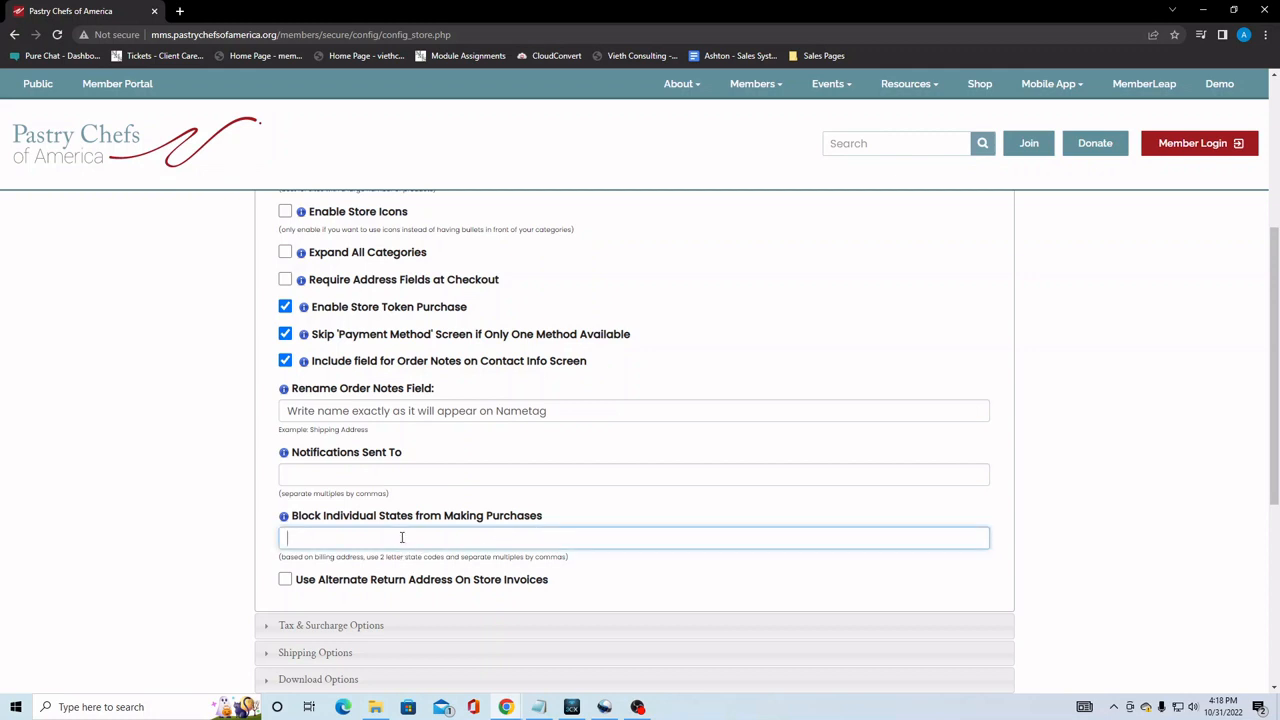
text(MI, TX)
click(205, 553)
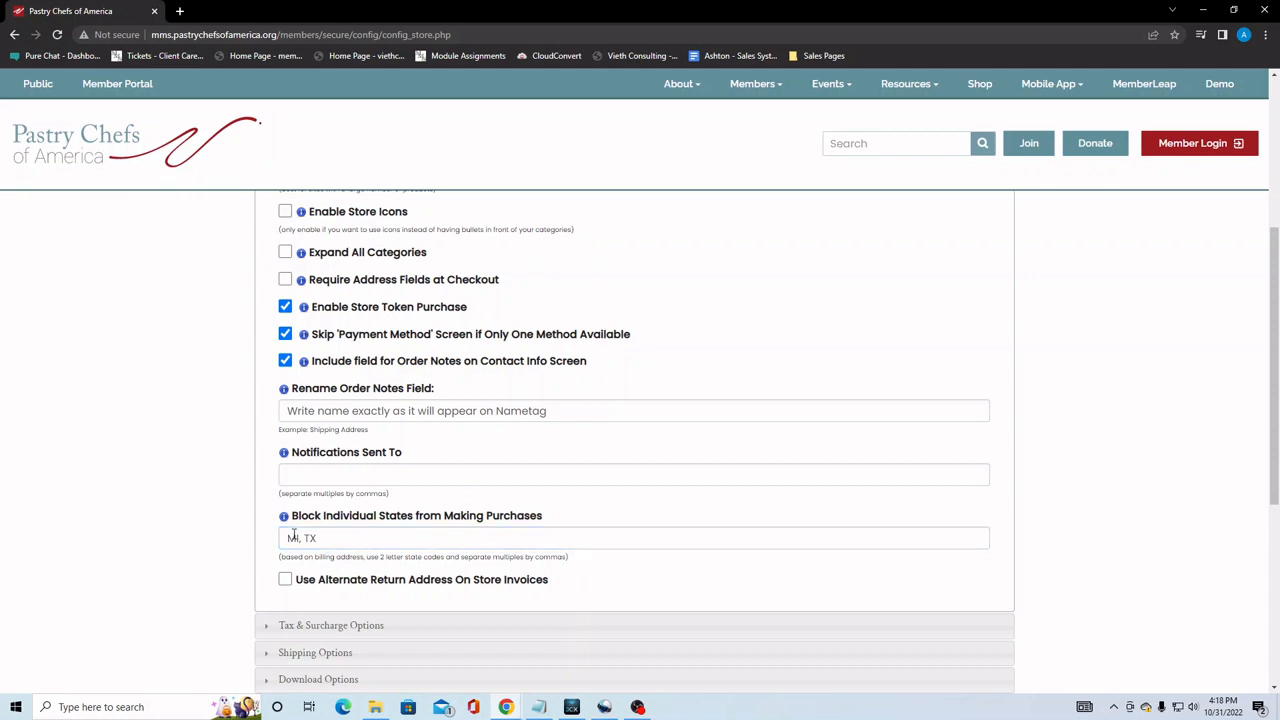
drag(320, 538, 236, 544)
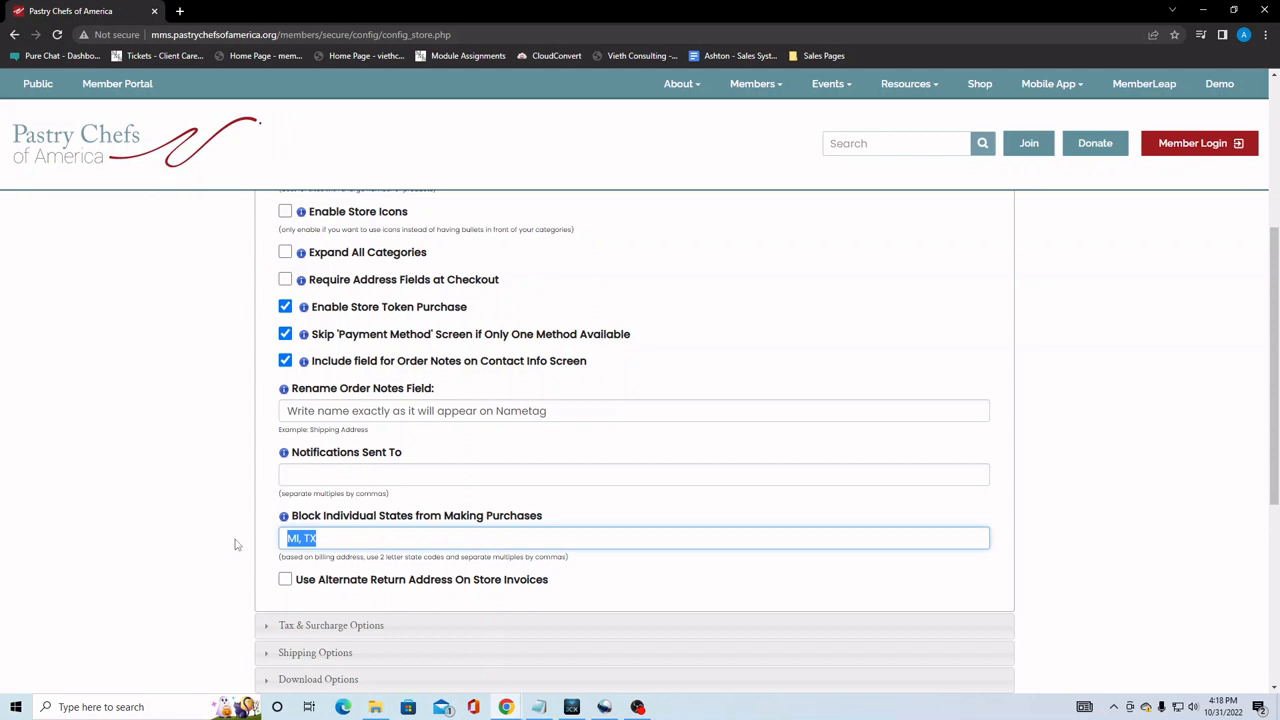
key(BackSpace)
click(207, 544)
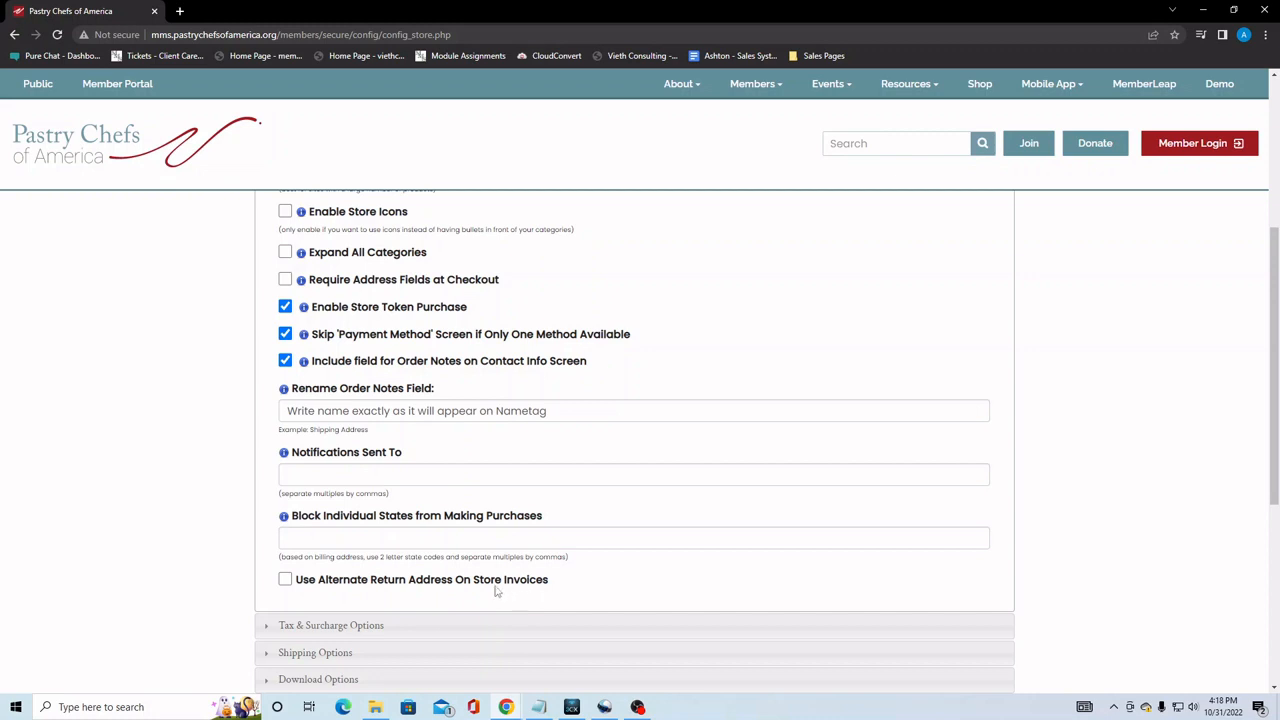
- Collapse General Options and expand the Tax & Surcharge Options section
click(285, 630)
scroll(228, 538, up, 3)
scroll(228, 538, up, 1)
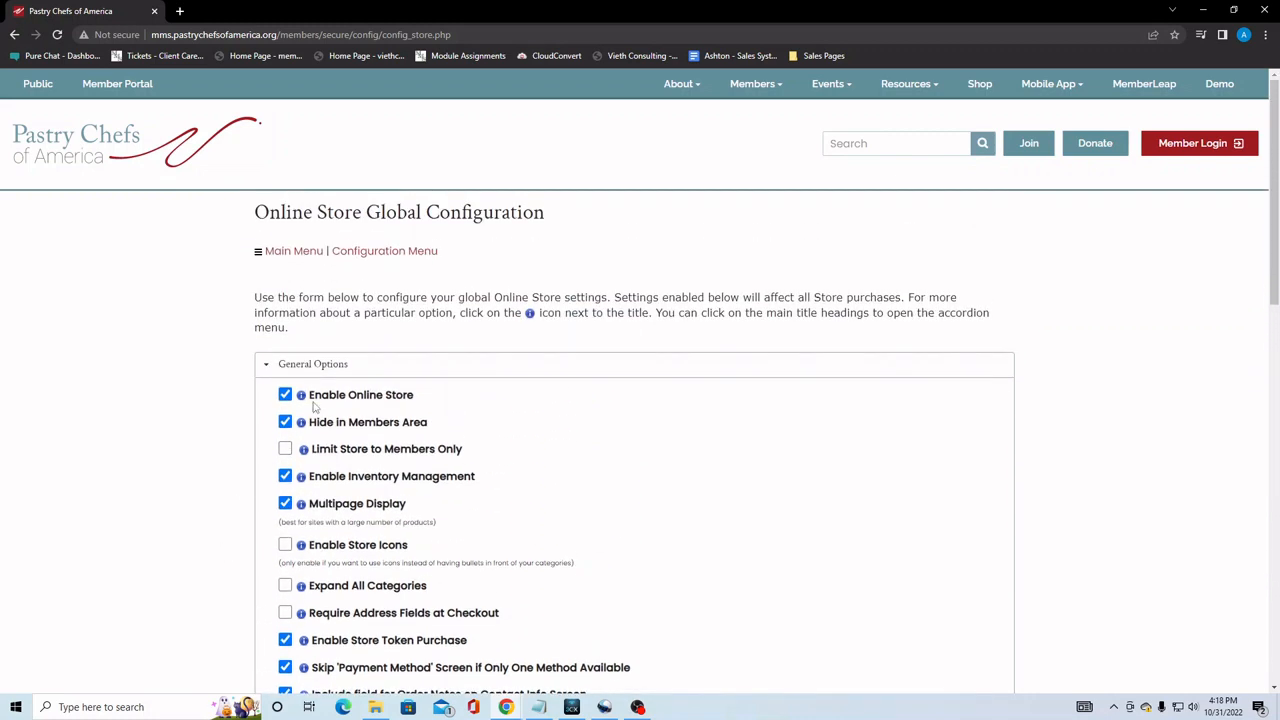
click(320, 366)
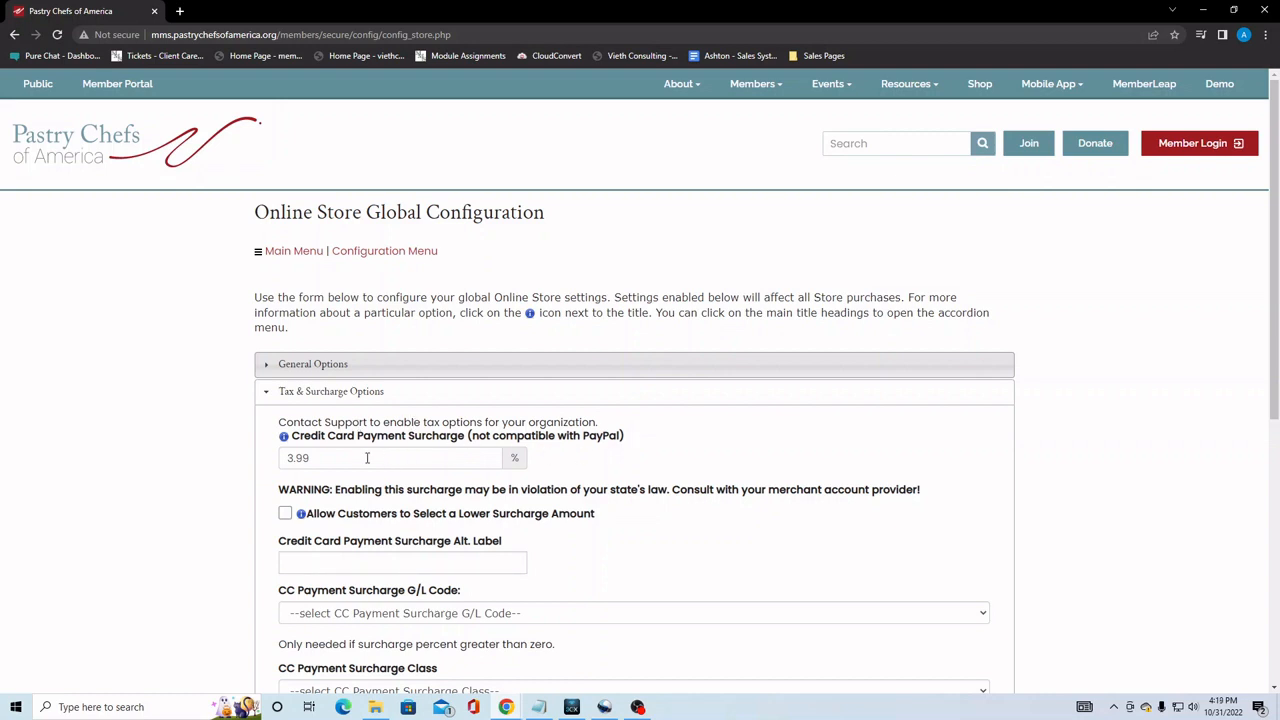
- Examine the Credit Card Payment Surcharge percentage, its PayPal compatibility note and the state law warning beneath it
drag(625, 440, 471, 438)
click(591, 455)
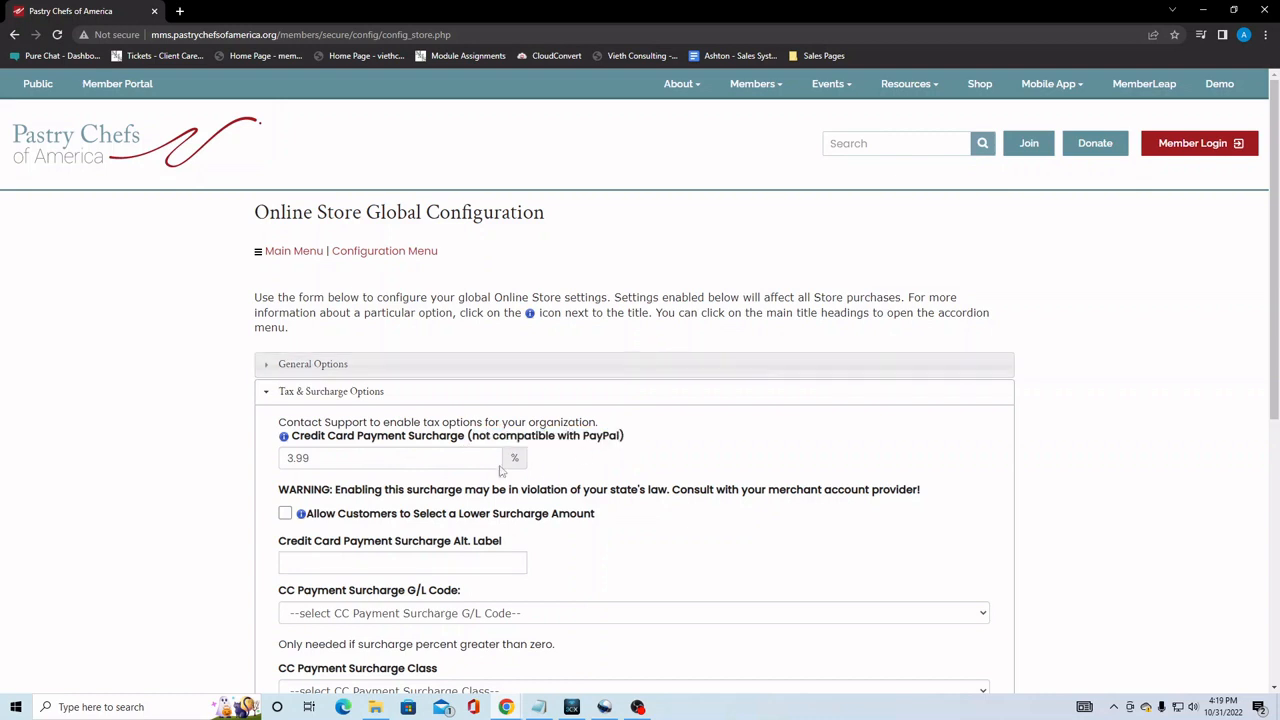
click(352, 461)
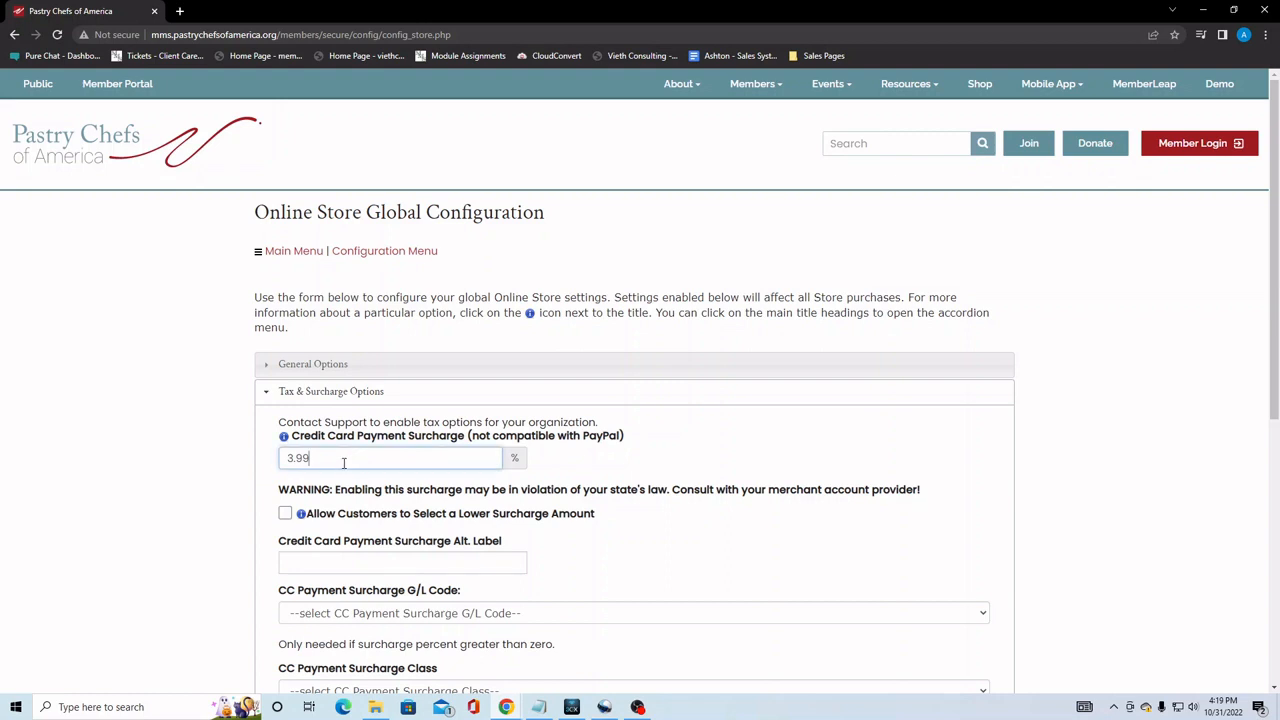
click(236, 477)
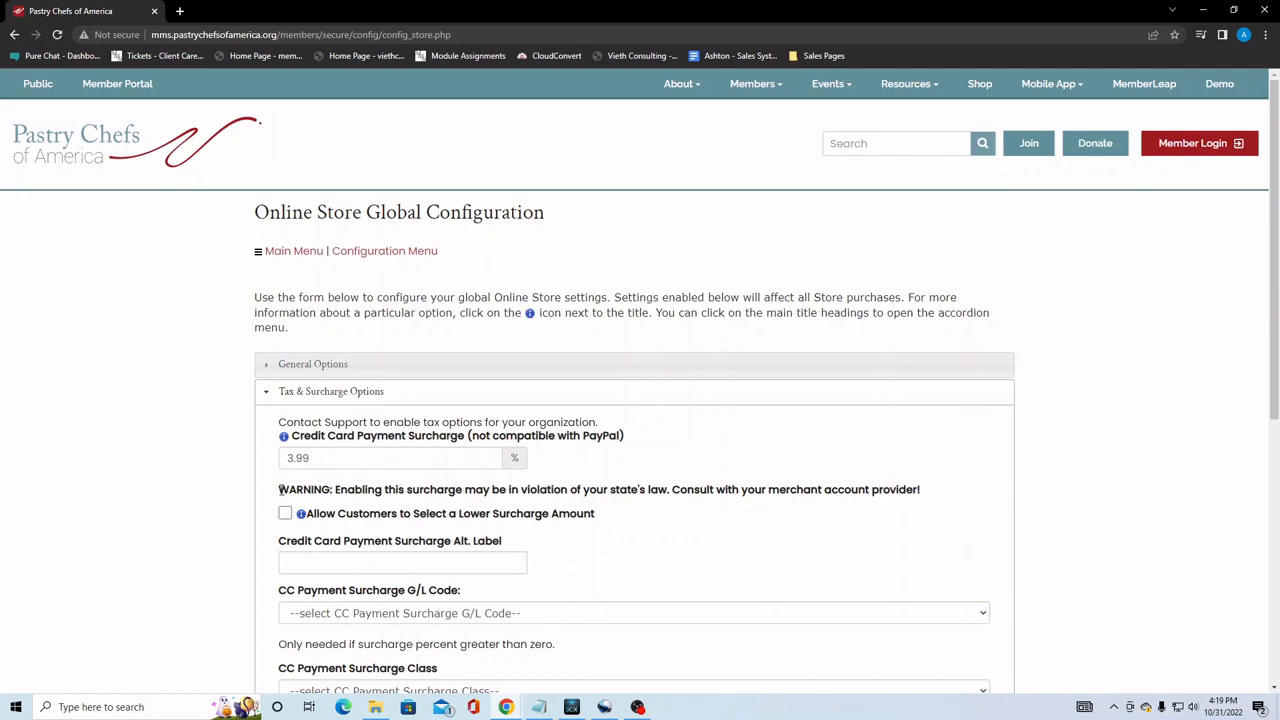
drag(281, 489, 934, 498)
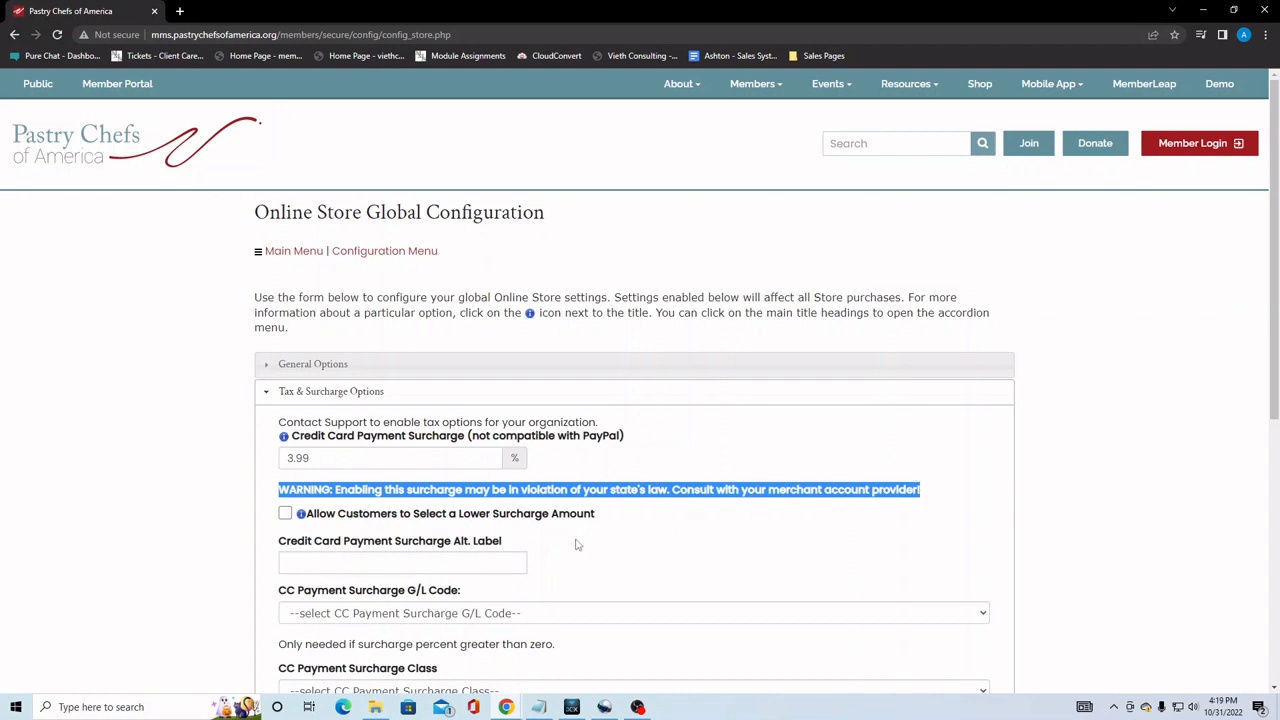
click(172, 528)
- Toggle the option letting customers select a lower surcharge on and off, and inspect the Credit Card Payment Surcharge Alt. Label field
scroll(172, 528, down, 1)
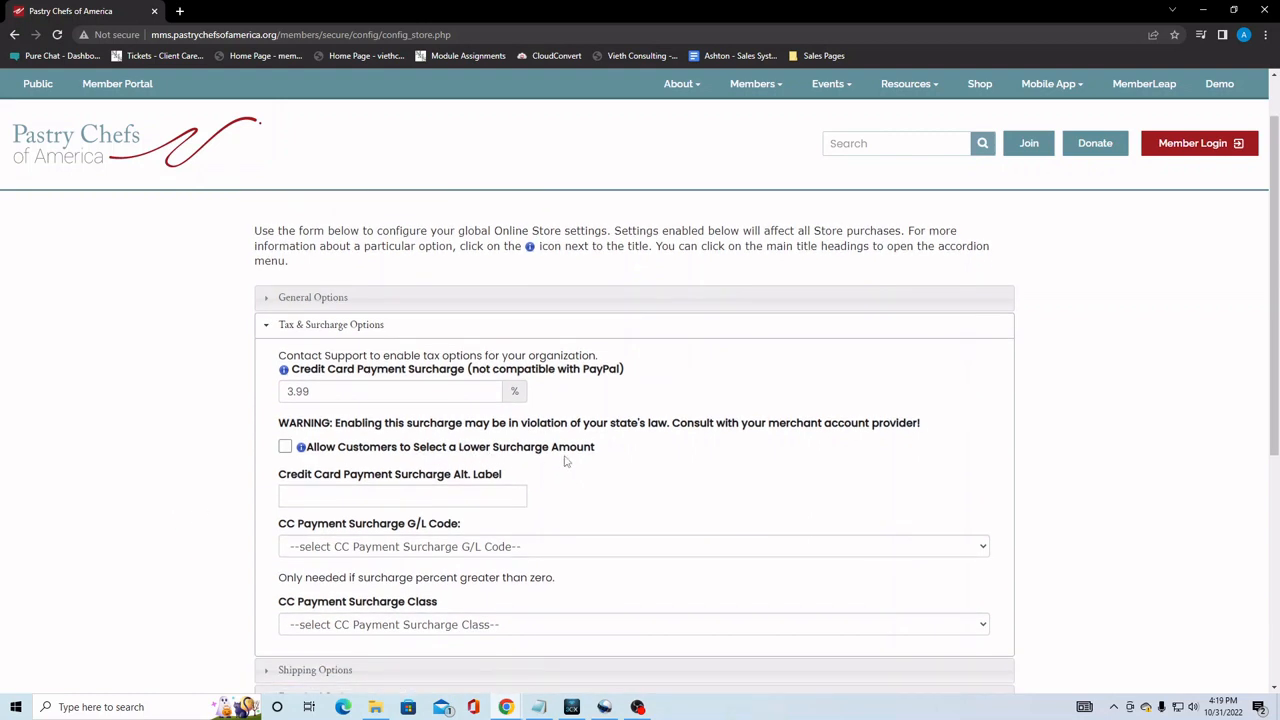
click(285, 449)
click(285, 449)
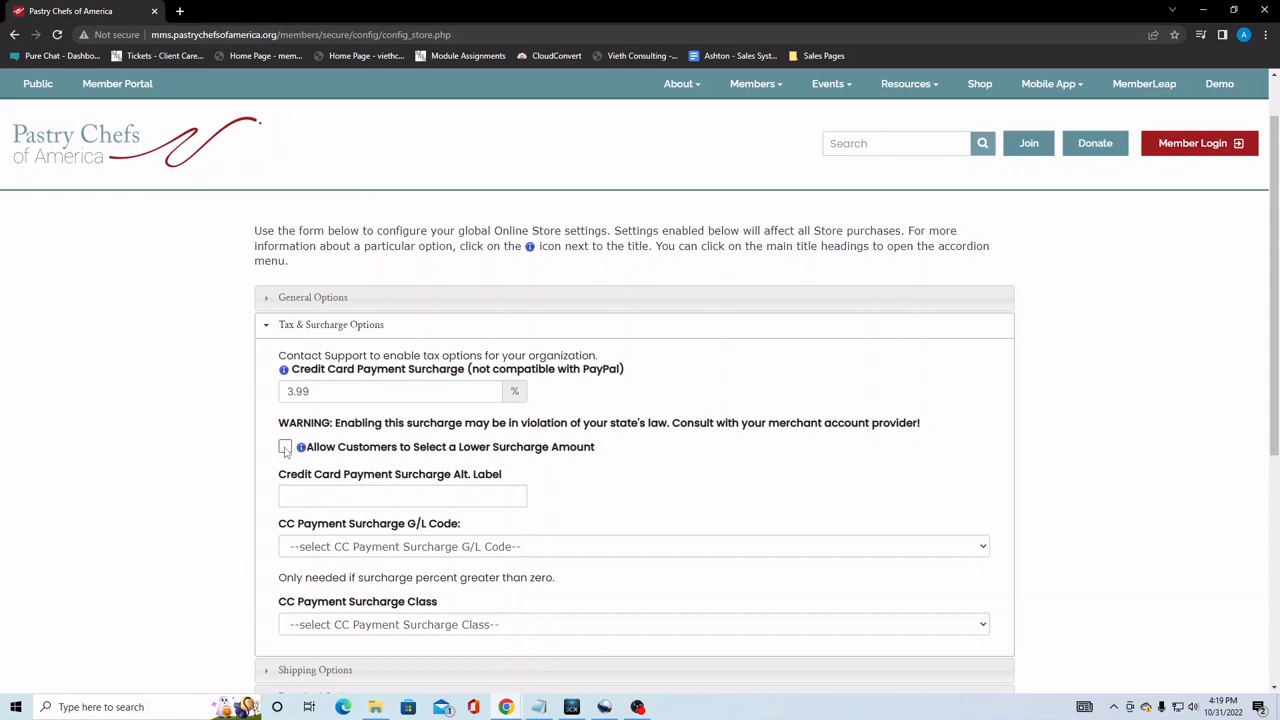
click(388, 493)
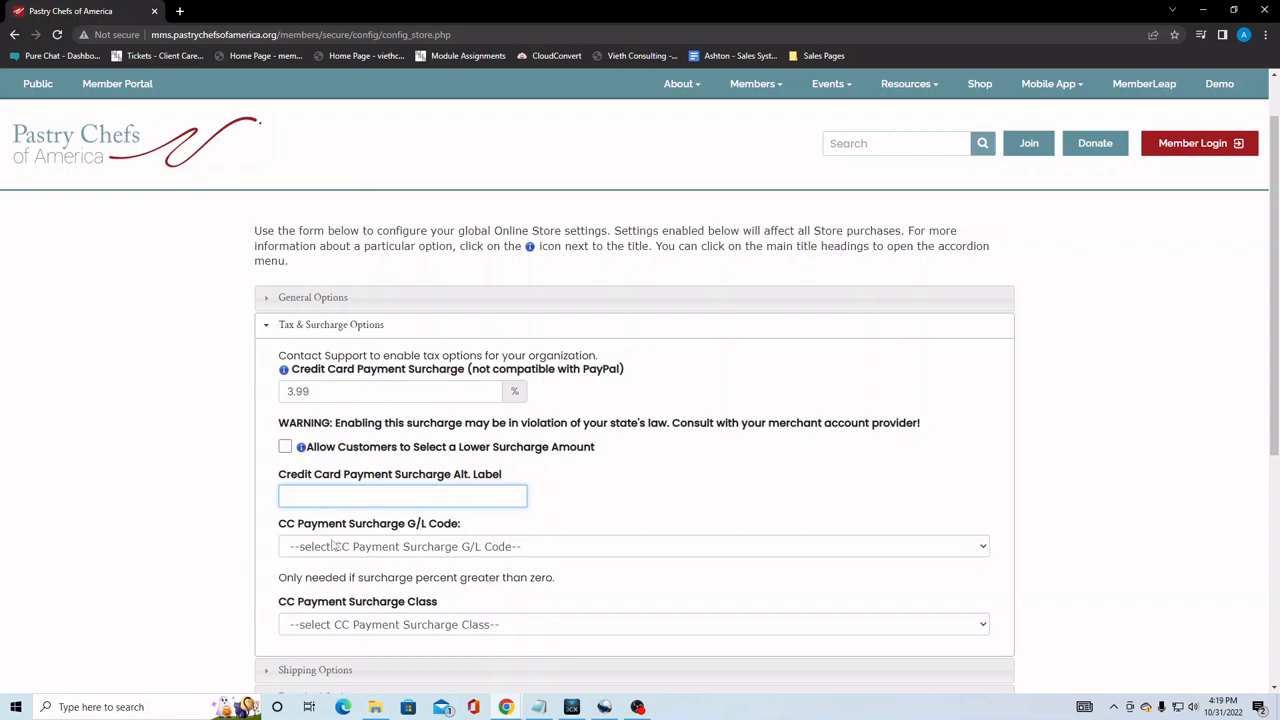
click(201, 569)
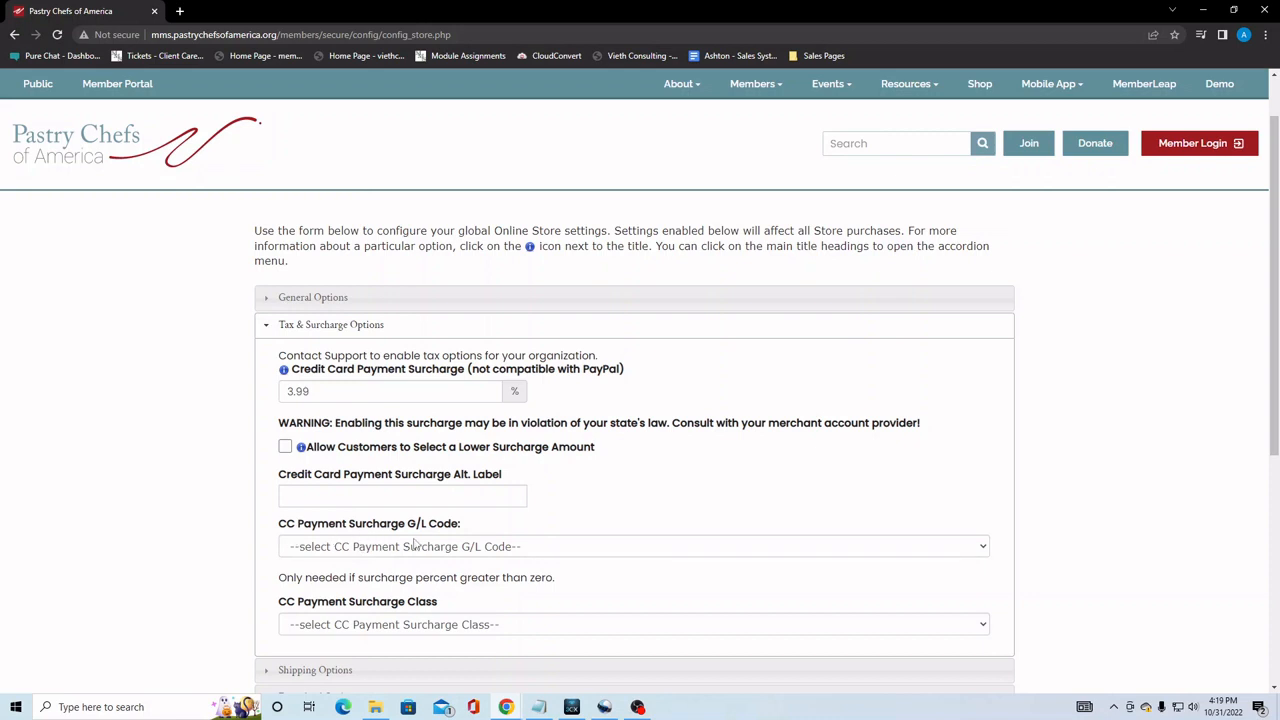
- Review the choices for CC Payment Surcharge G/L Code and CC Payment Surcharge Class without selecting any
click(497, 550)
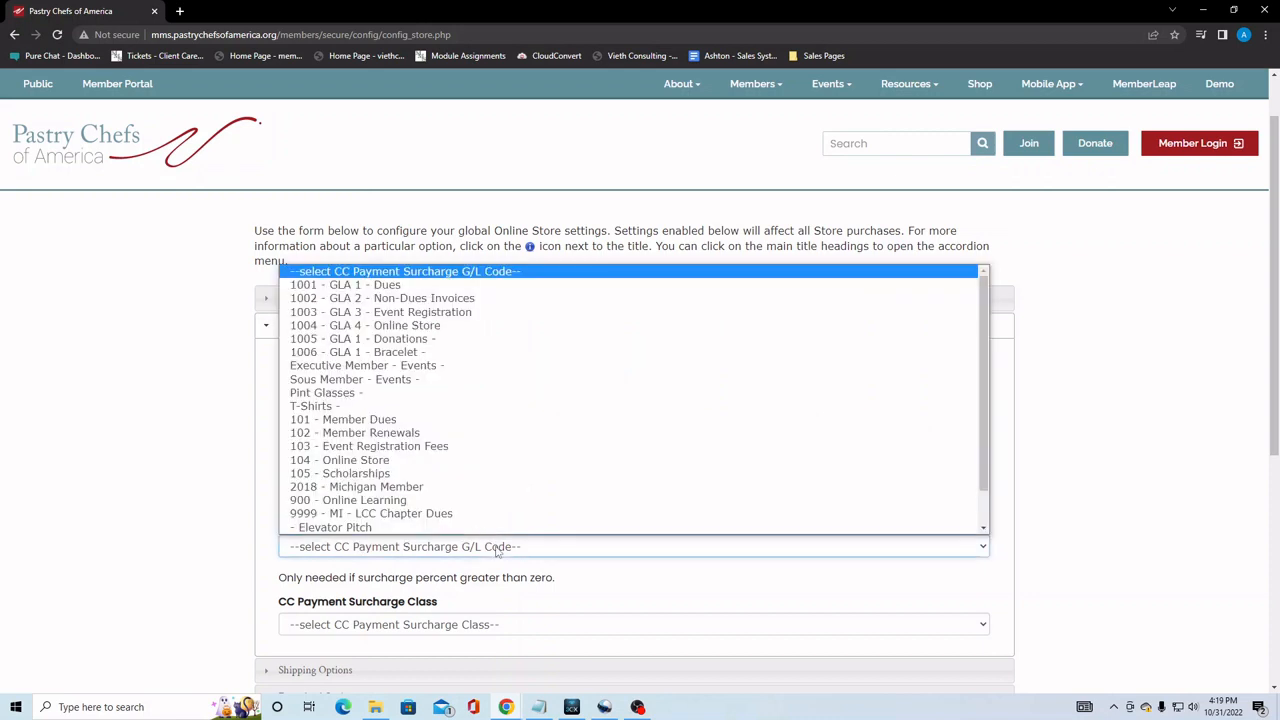
scroll(485, 518, down, 1)
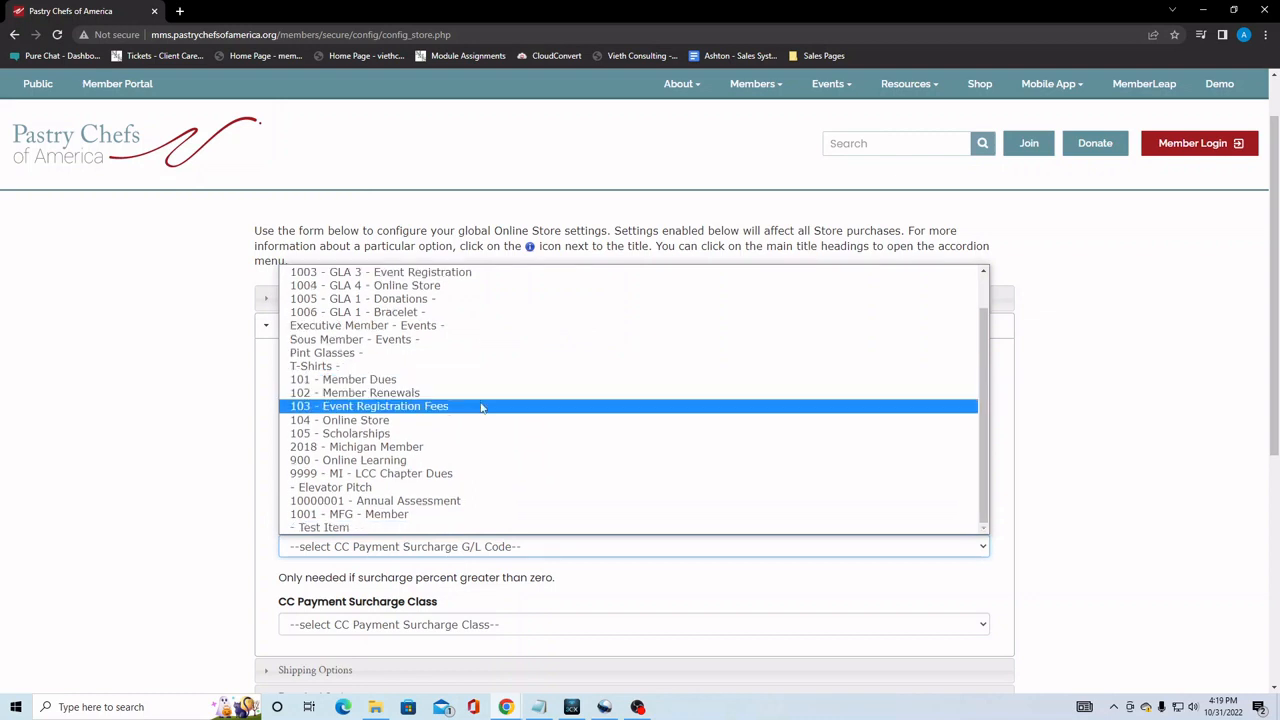
scroll(480, 415, up, 1)
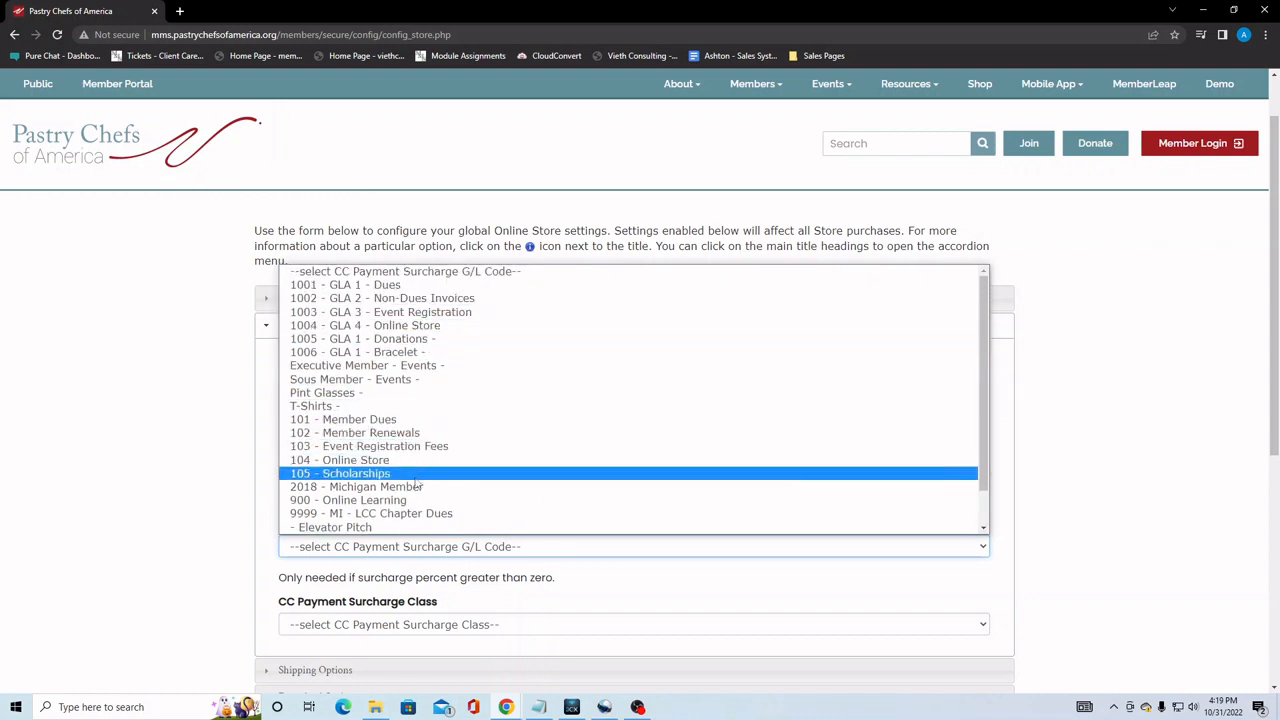
click(186, 466)
scroll(180, 520, down, 1)
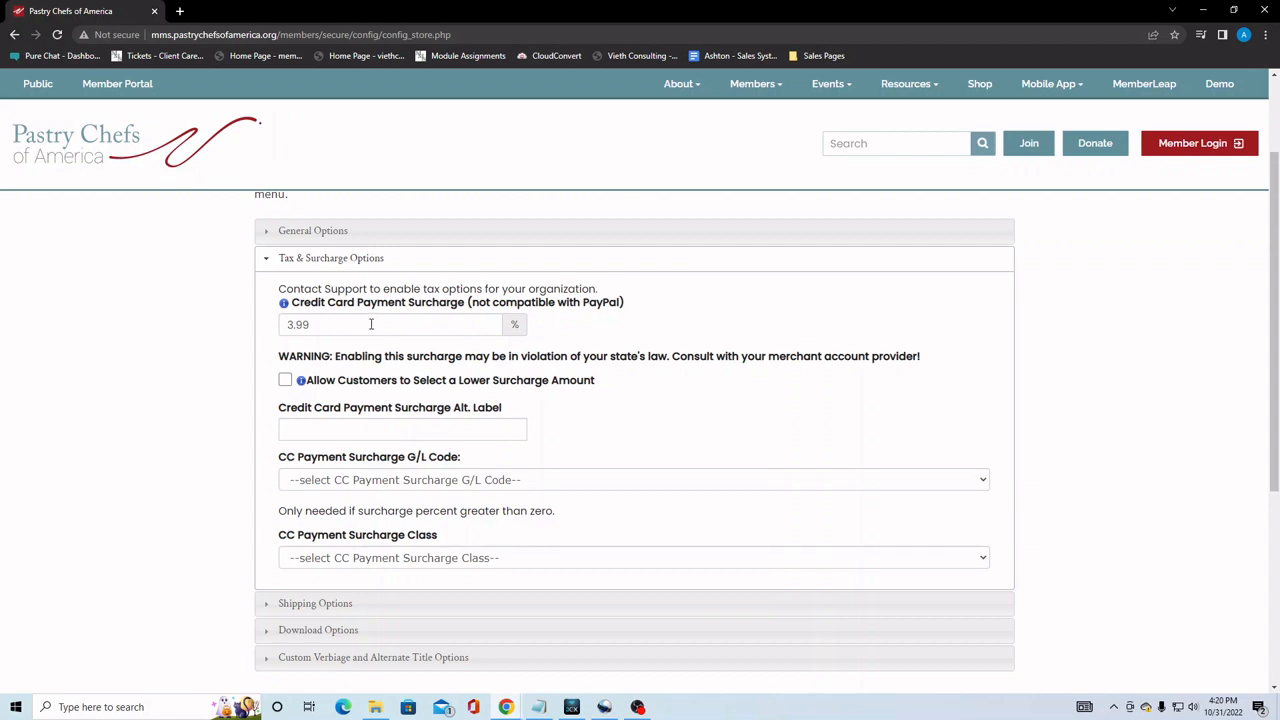
click(525, 562)
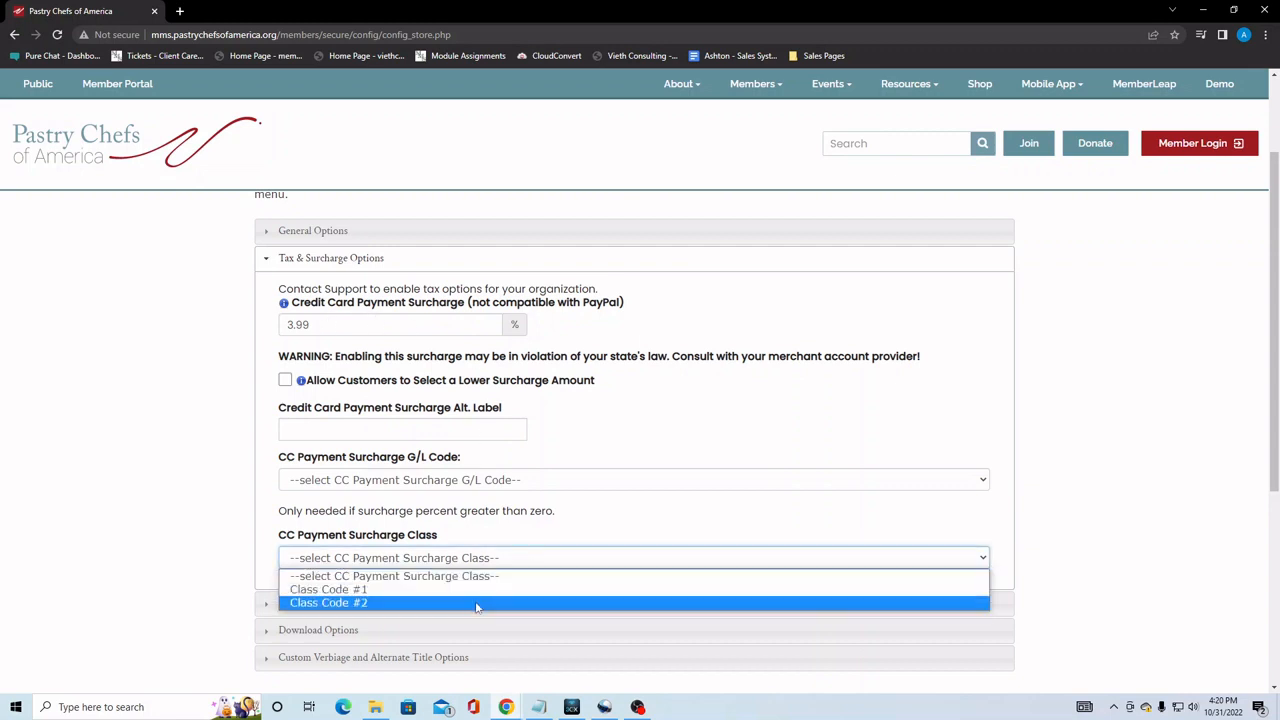
click(178, 566)
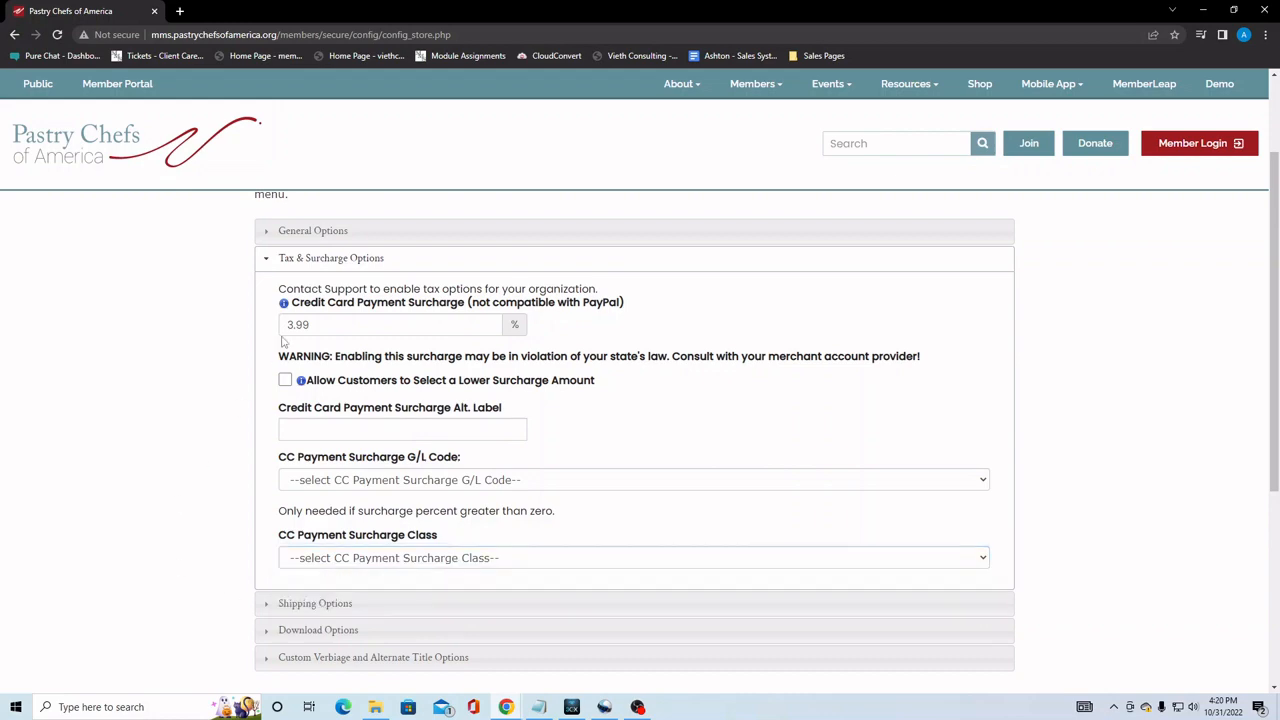
- Collapse Tax & Surcharge Options and expand the Shipping Options section
click(310, 262)
click(300, 286)
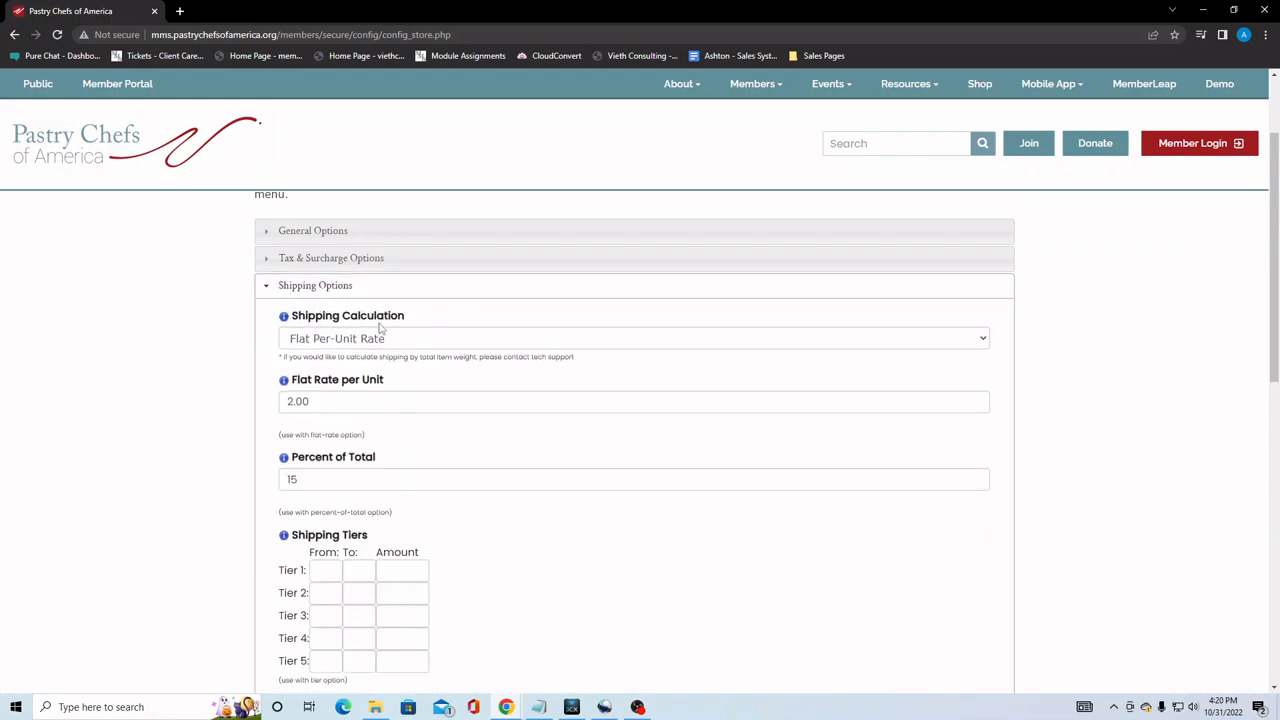
- Review the Shipping Calculation choices against the flat rate, percent and tier fields without selecting another option
click(423, 345)
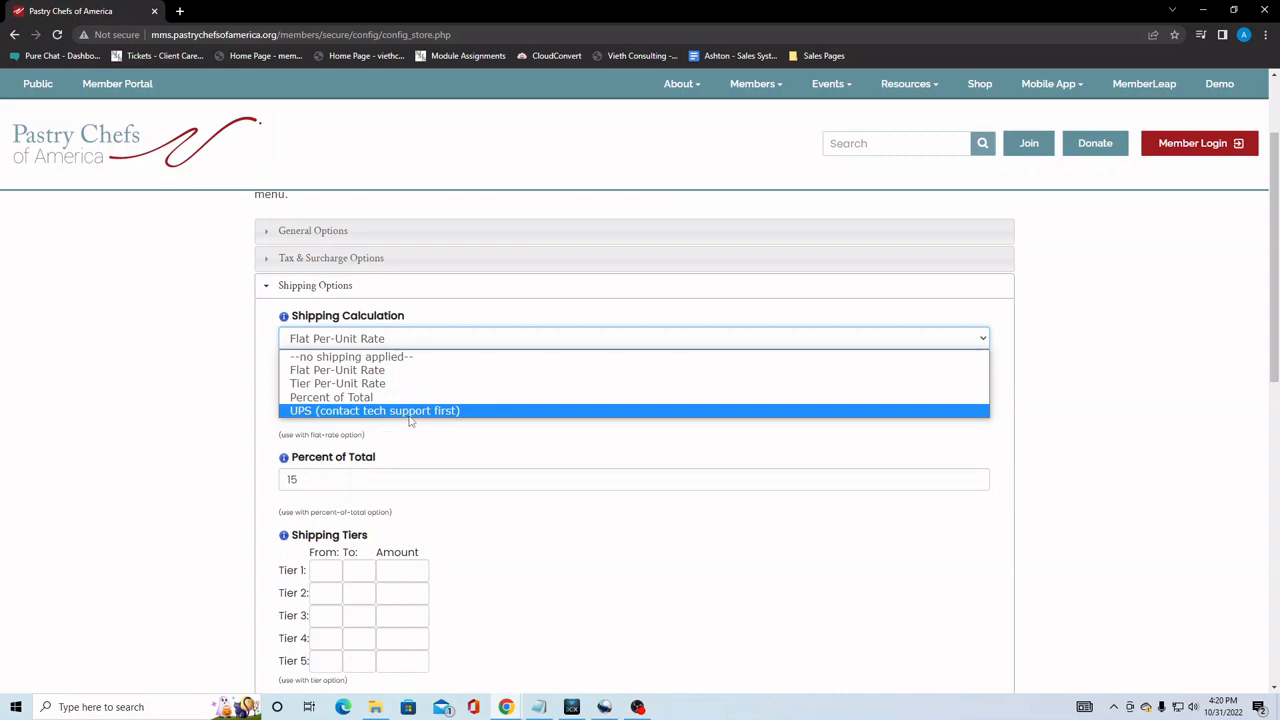
click(176, 382)
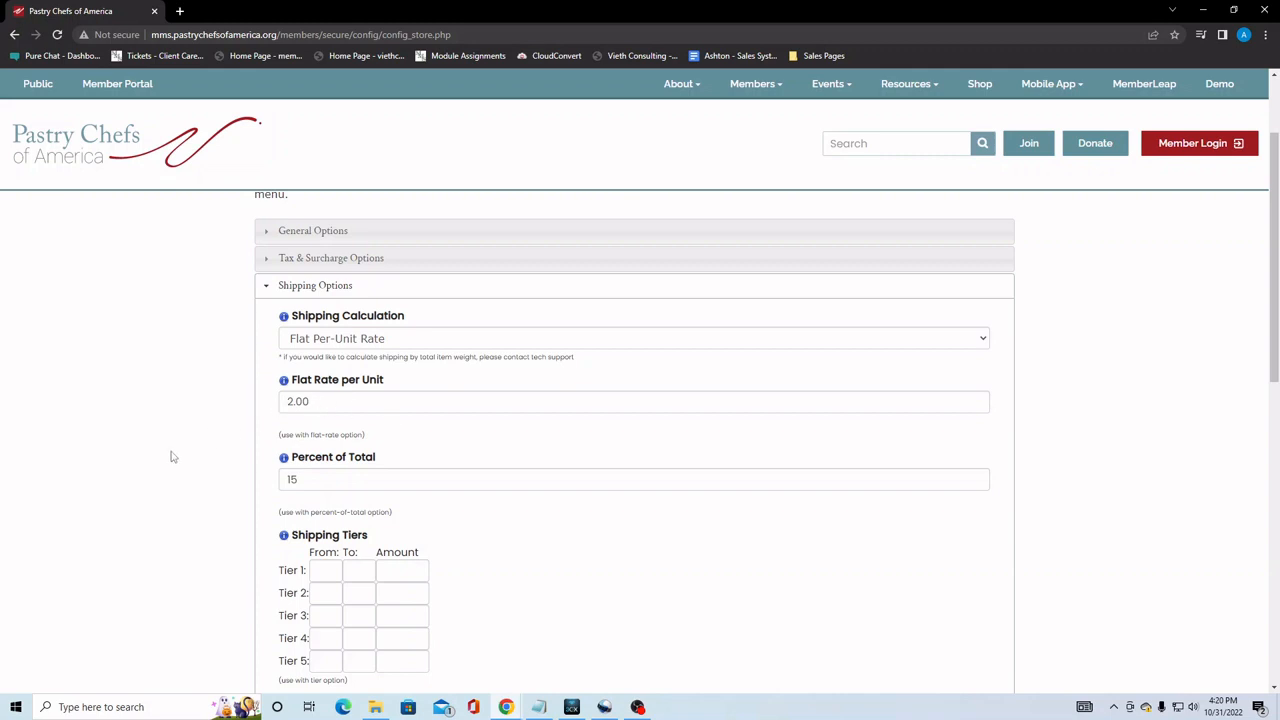
scroll(172, 457, down, 1)
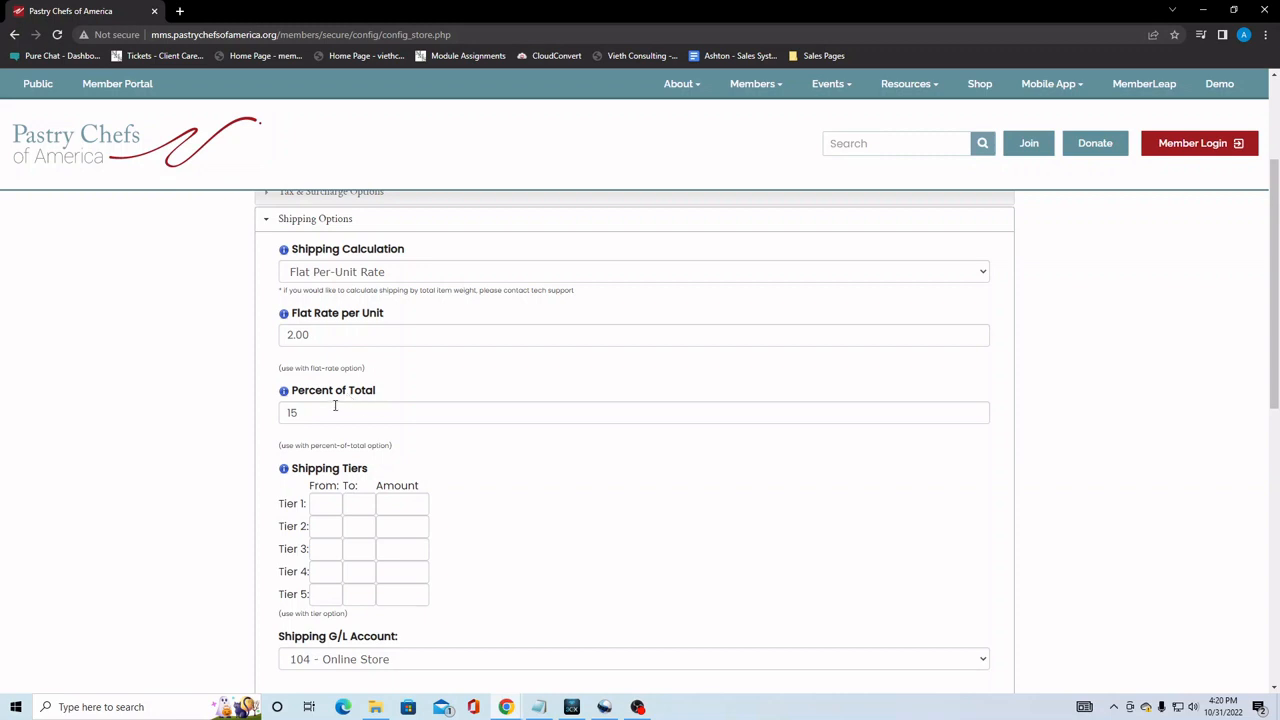
click(397, 273)
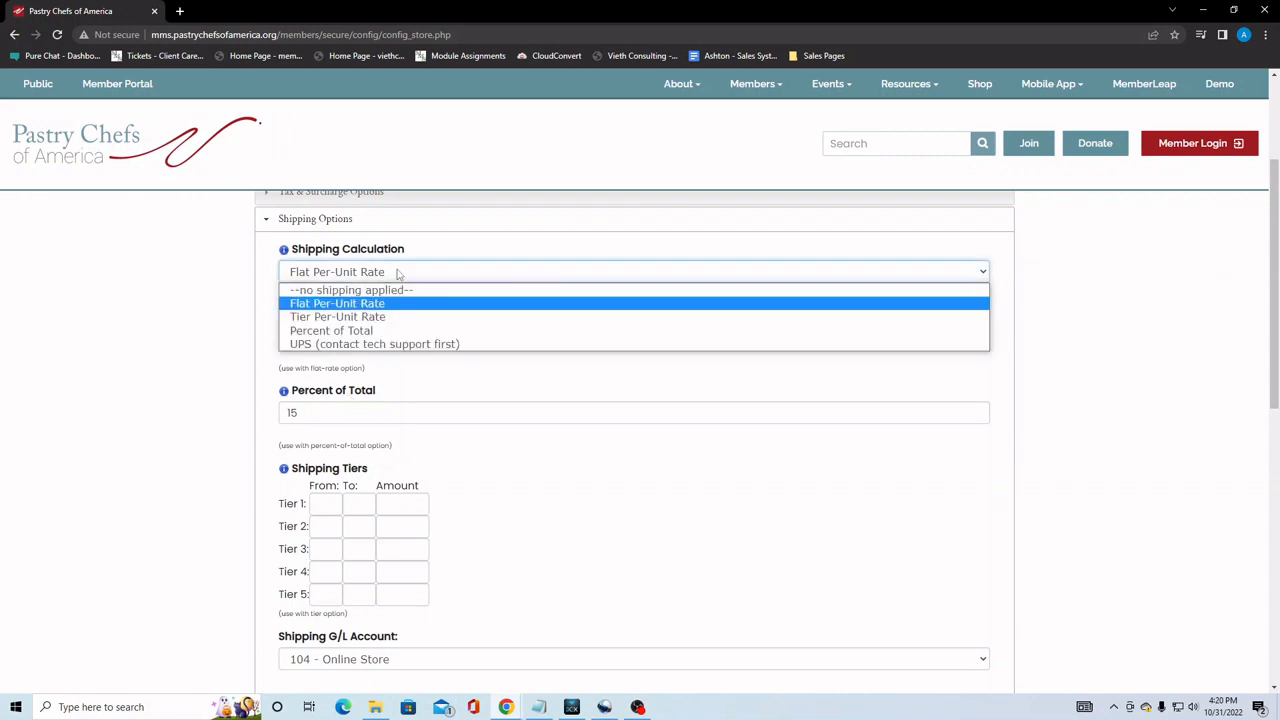
click(197, 393)
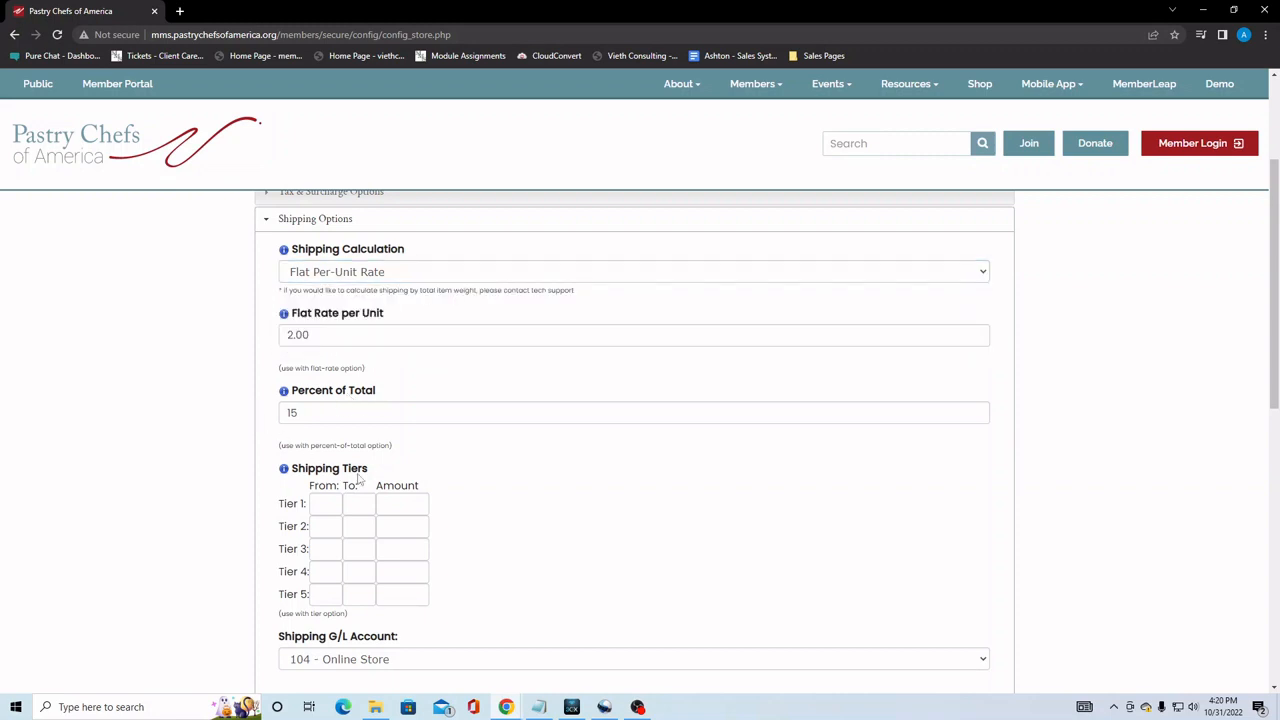
click(395, 278)
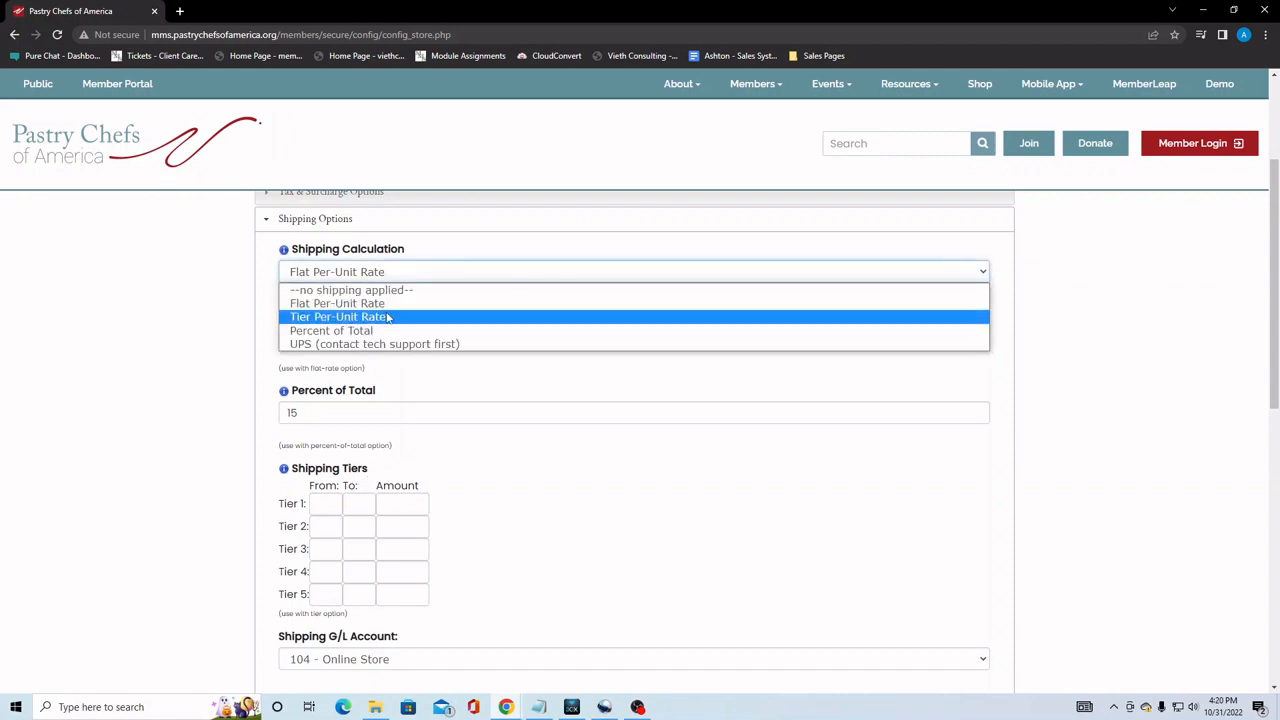
click(145, 410)
- Enter sample From and To values in Shipping Tiers 1 and 2, starting Tier 1 at 1, and inspect the Amount fields
scroll(163, 427, down, 1)
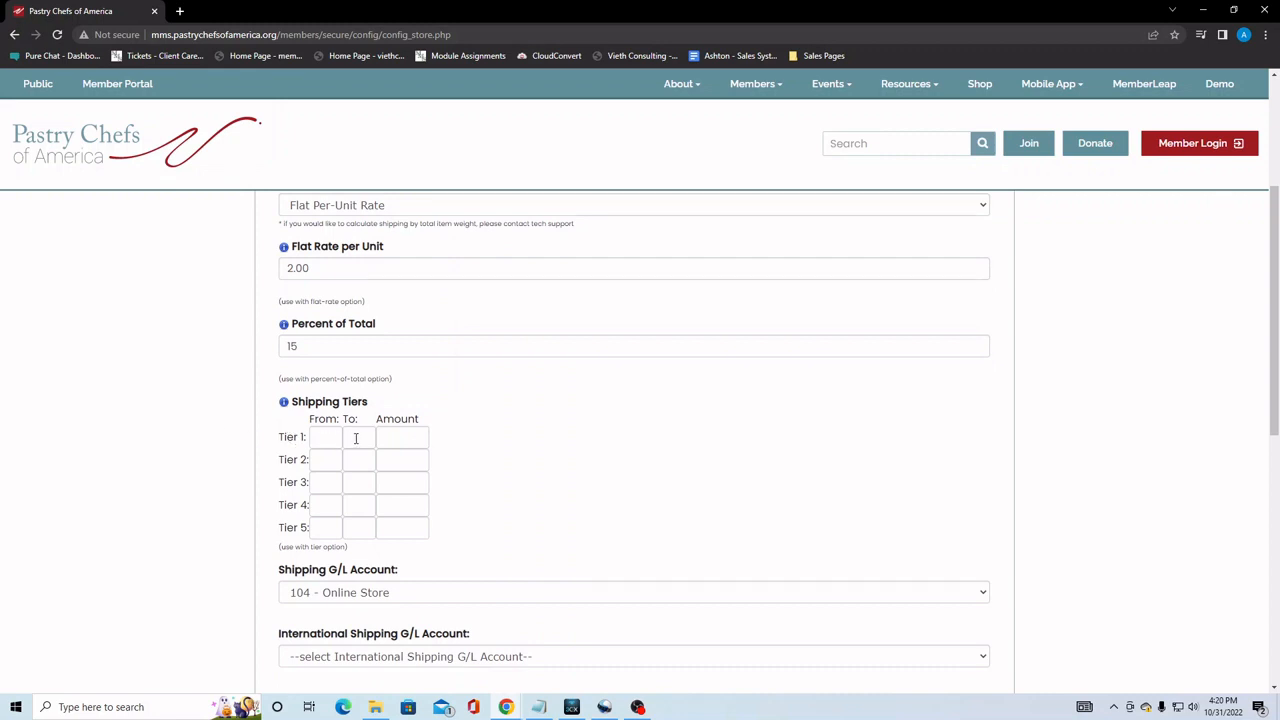
click(331, 438)
text(1)
key(Tab)
key(Tab)
key(Tab)
key(Tab)
click(531, 499)
click(406, 458)
click(399, 483)
click(400, 529)
- Clear the sample From and To values from Shipping Tiers 1 and 2
double_click(366, 460)
key(BackSpace)
double_click(320, 460)
key(BackSpace)
double_click(320, 437)
key(BackSpace)
double_click(355, 437)
key(BackSpace)
- Review the Shipping G/L Account setting and the choices for International Shipping G/L Account without selecting any
scroll(199, 470, down, 1)
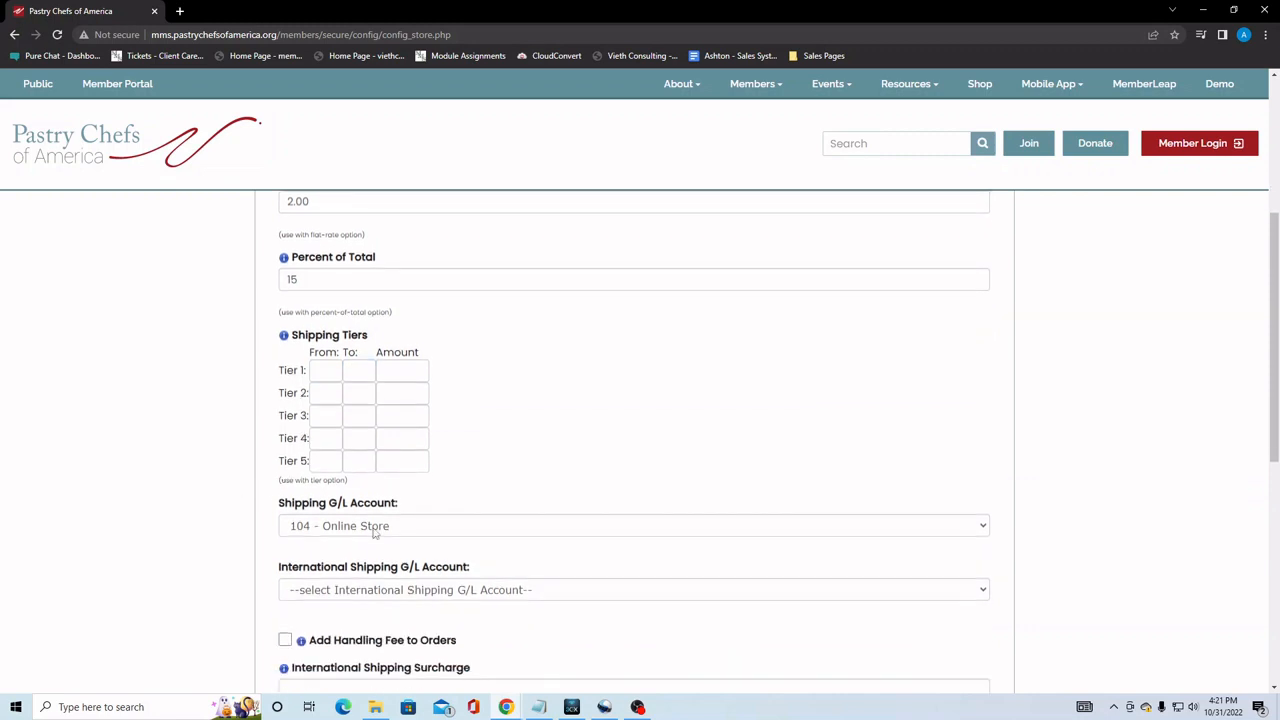
scroll(441, 518, down, 2)
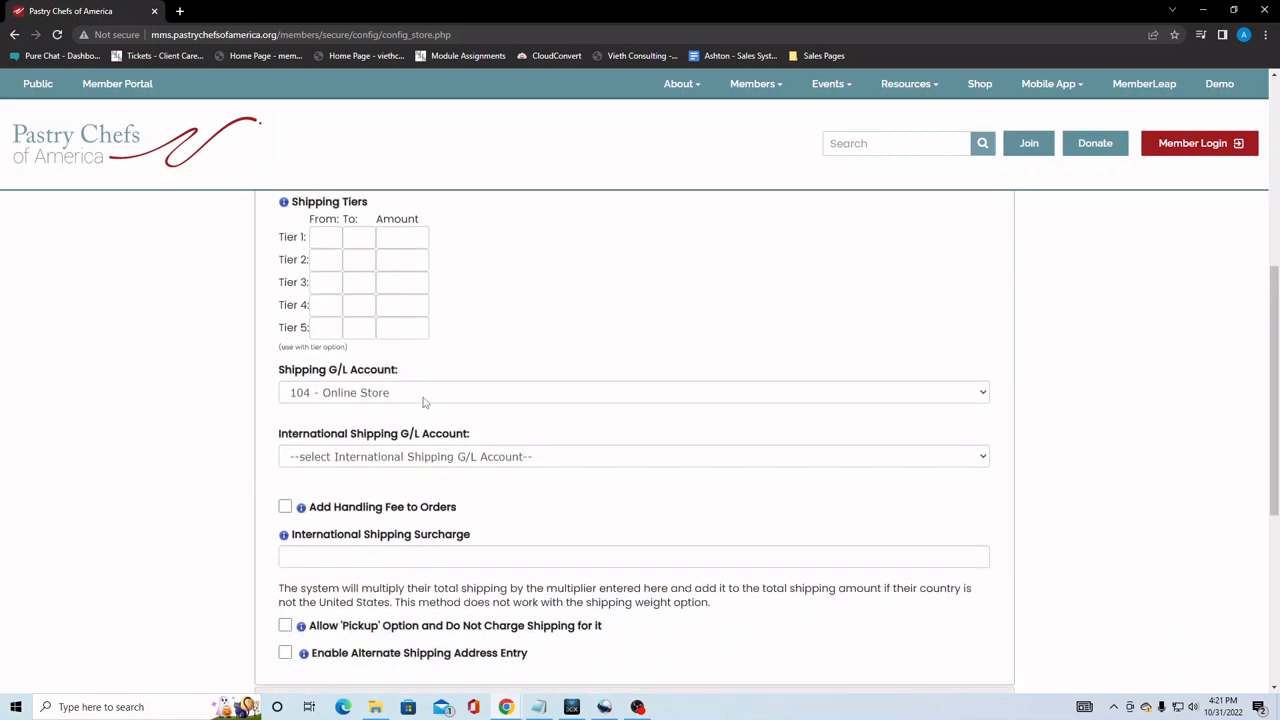
click(533, 463)
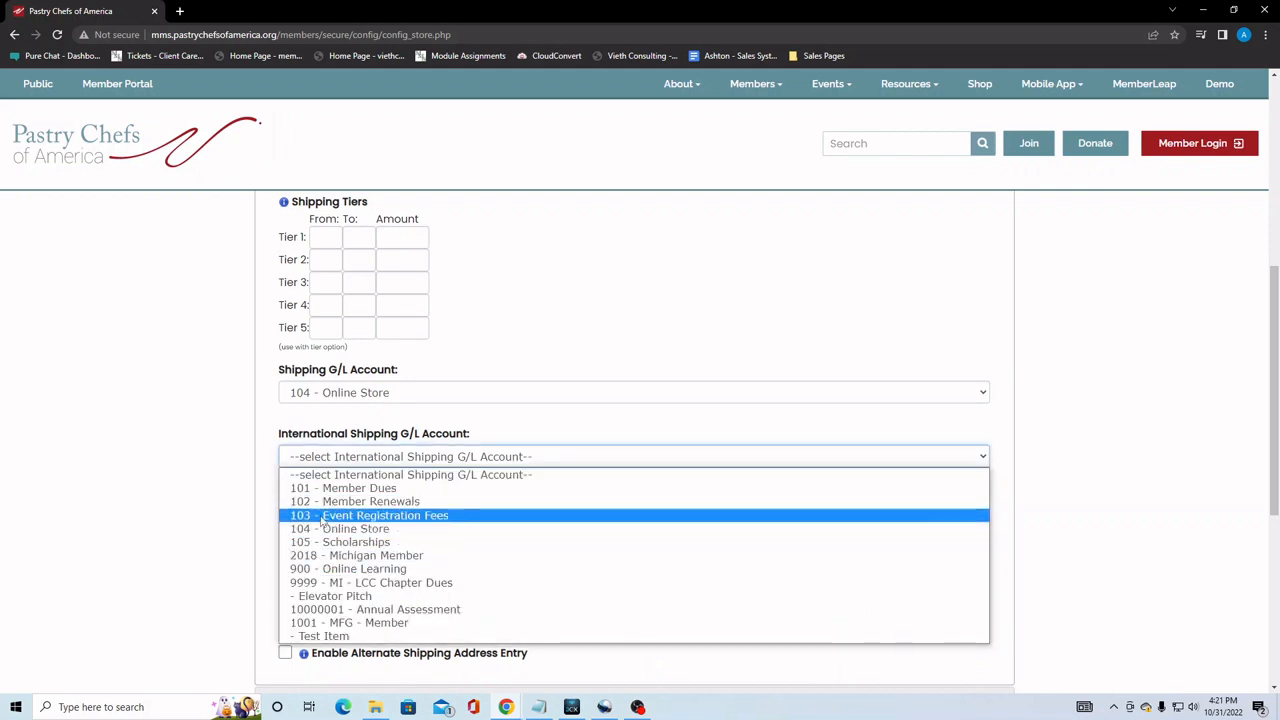
click(177, 466)
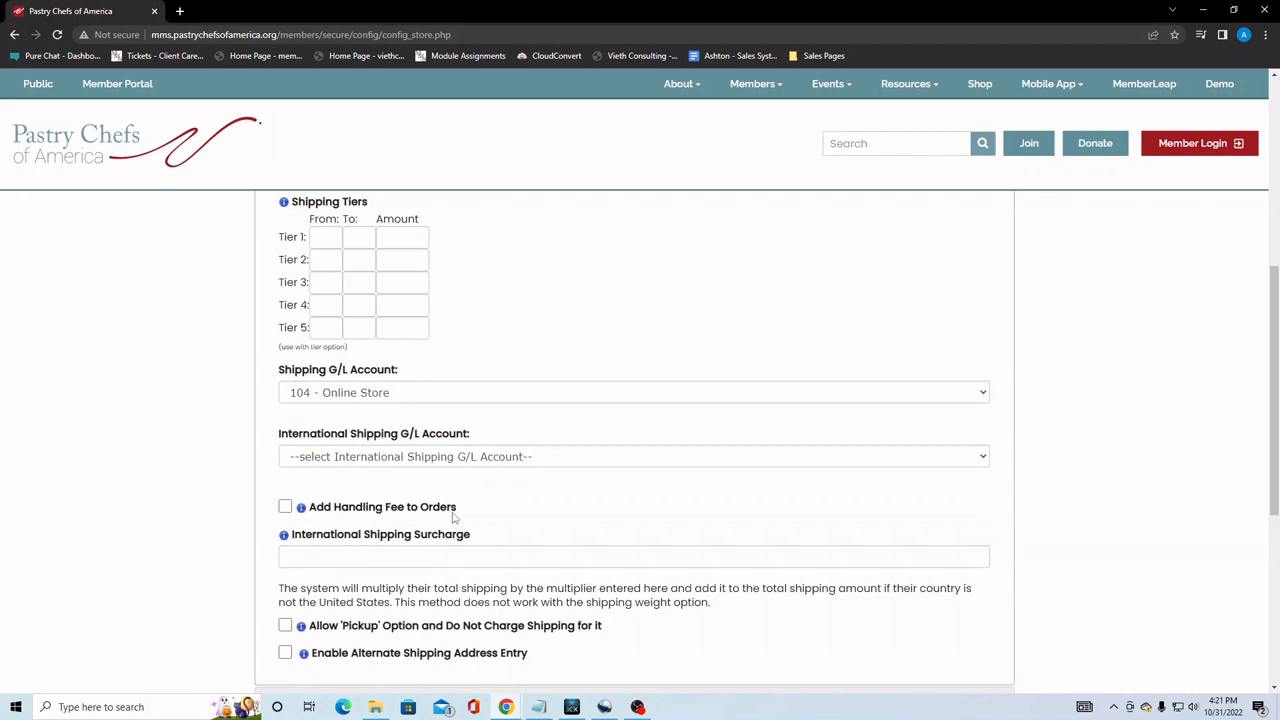
- Toggle Add Handling Fee to Orders on and off, and inspect its Handling Fee field without changing the amount
click(286, 507)
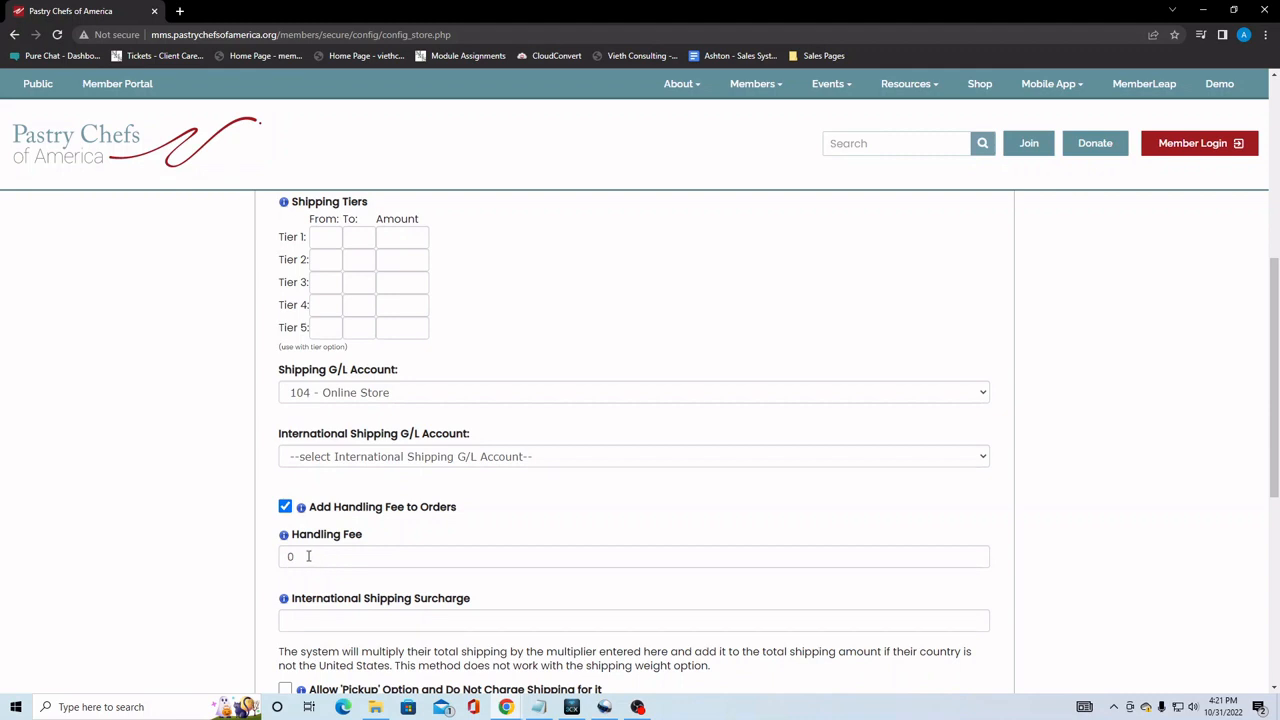
drag(308, 556, 266, 560)
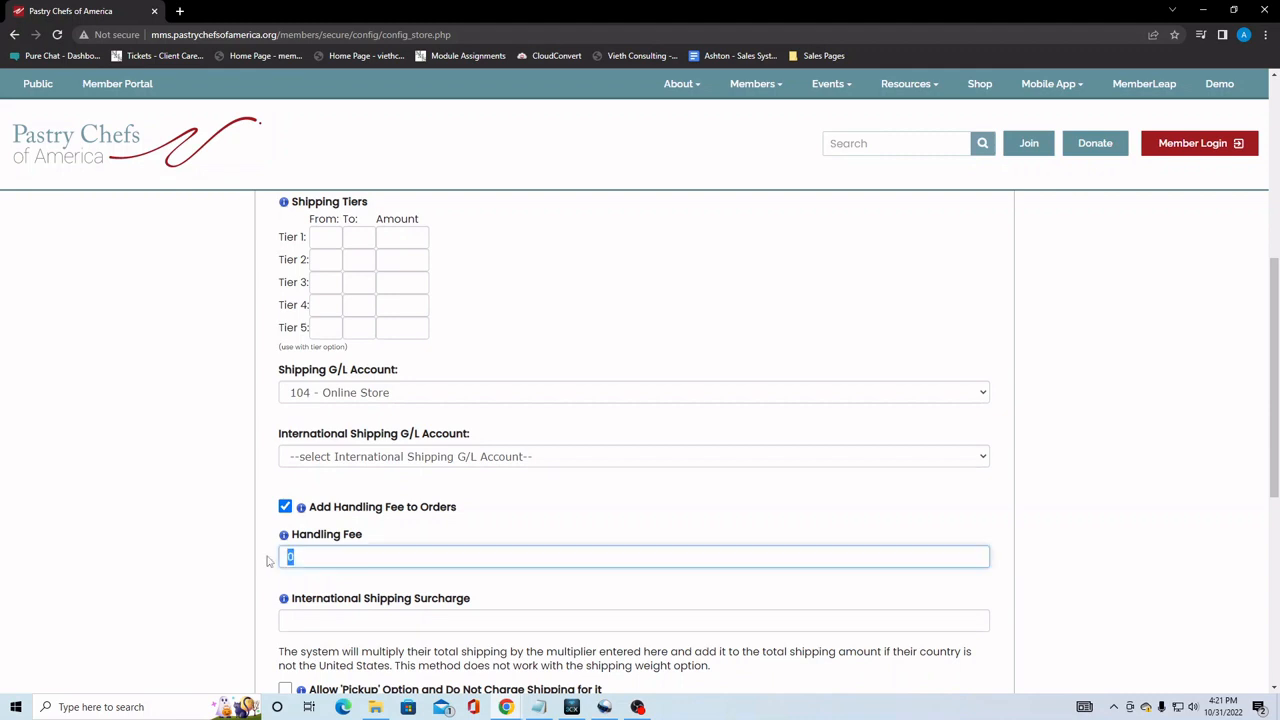
click(214, 541)
click(286, 507)
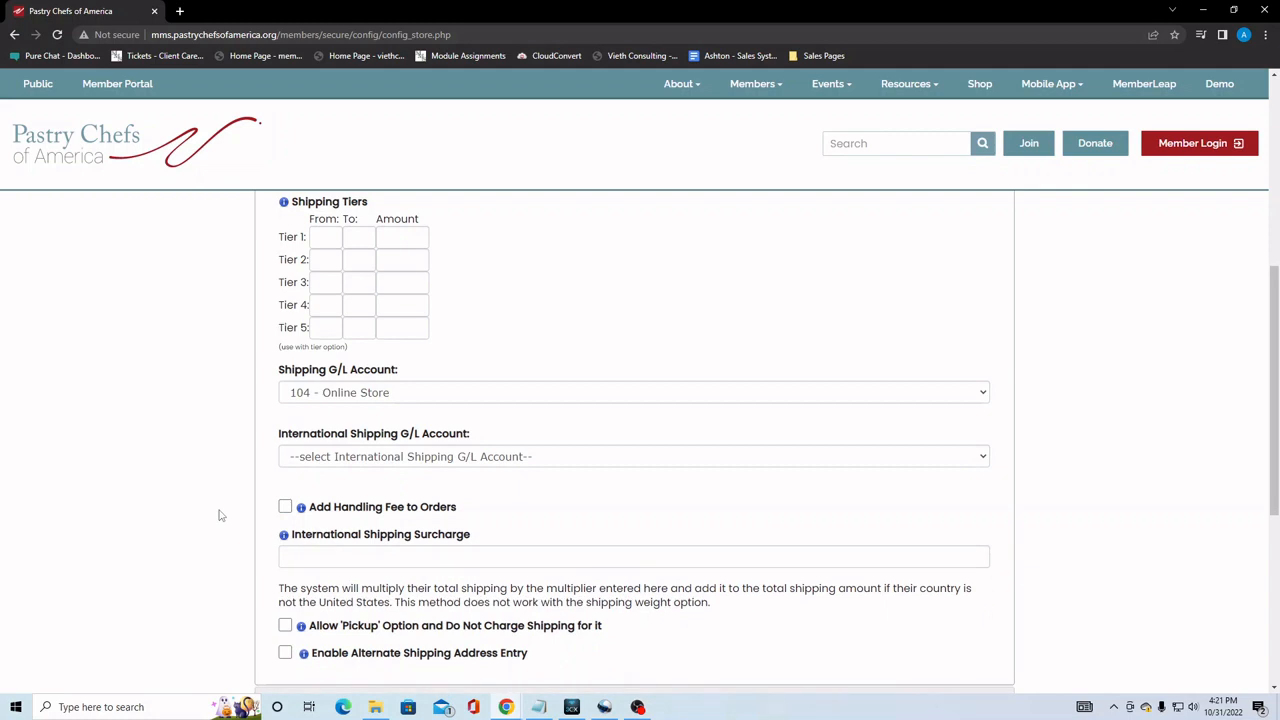
- Toggle the 'Pickup' option on and off, inspecting Pickup Location(s) and its separator note, and do the same for Enable Alternate Shipping Address Entry
scroll(240, 515, down, 1)
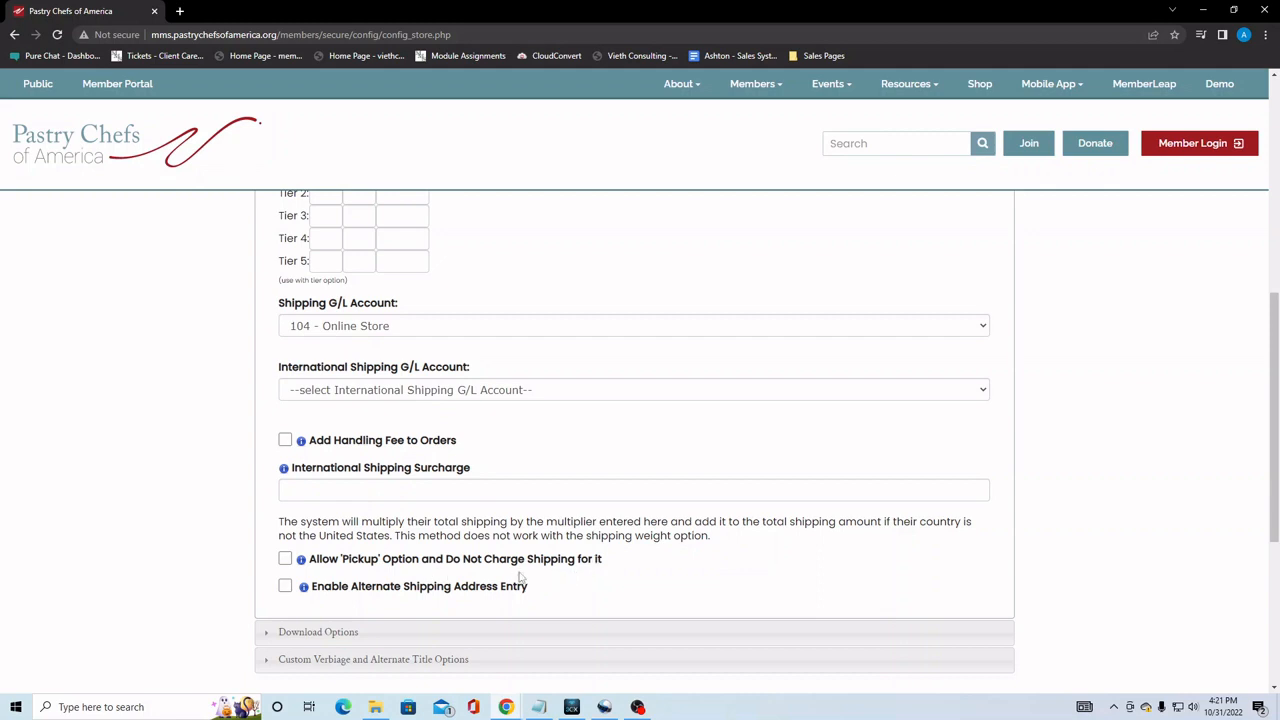
click(285, 560)
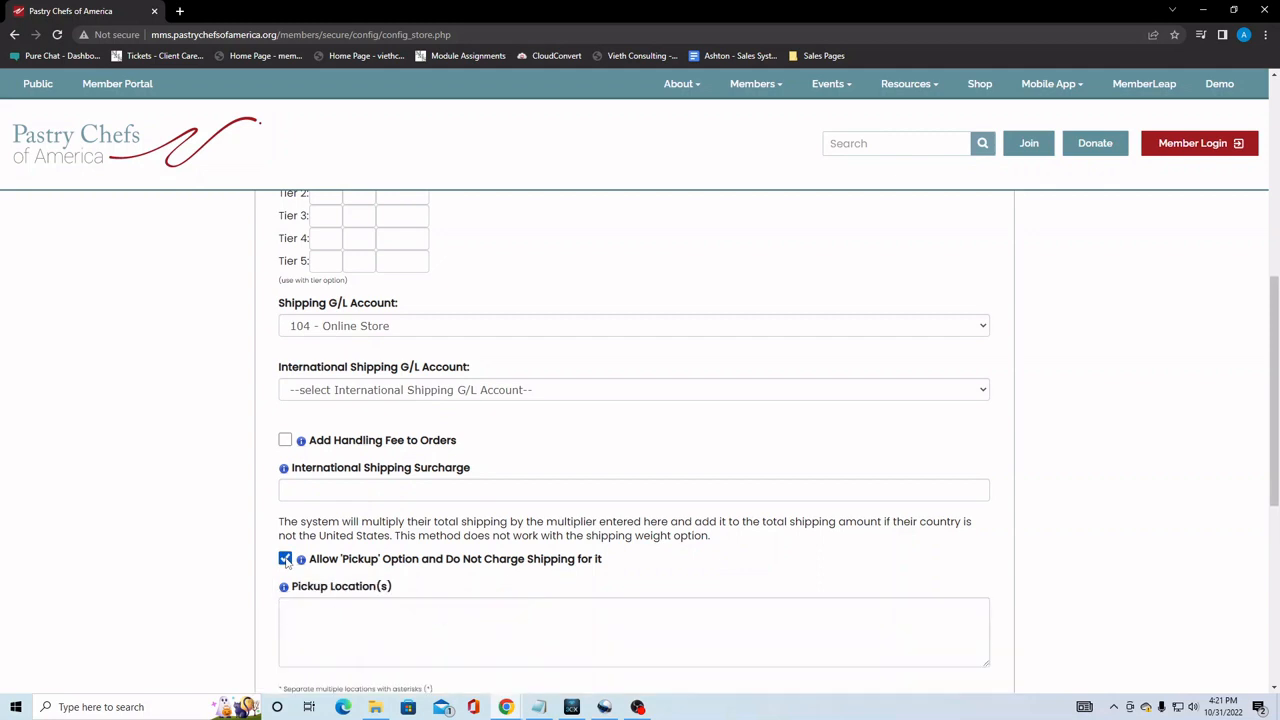
scroll(280, 557, down, 1)
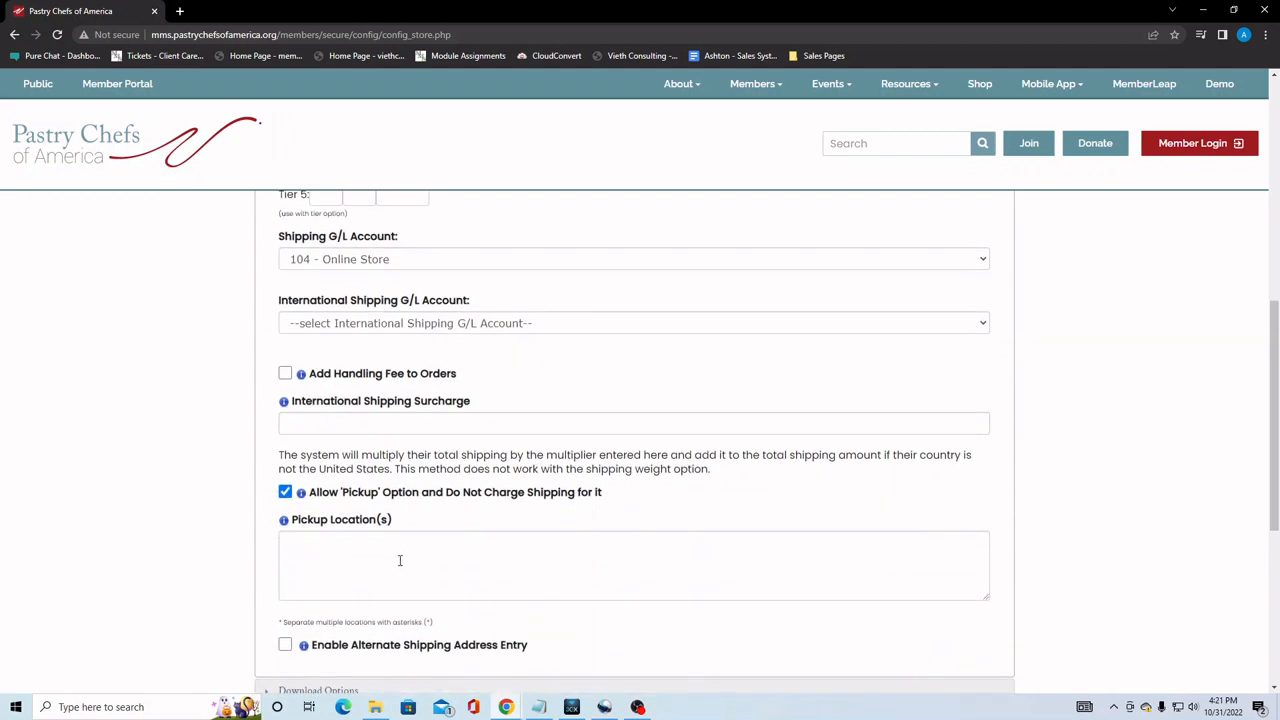
click(353, 550)
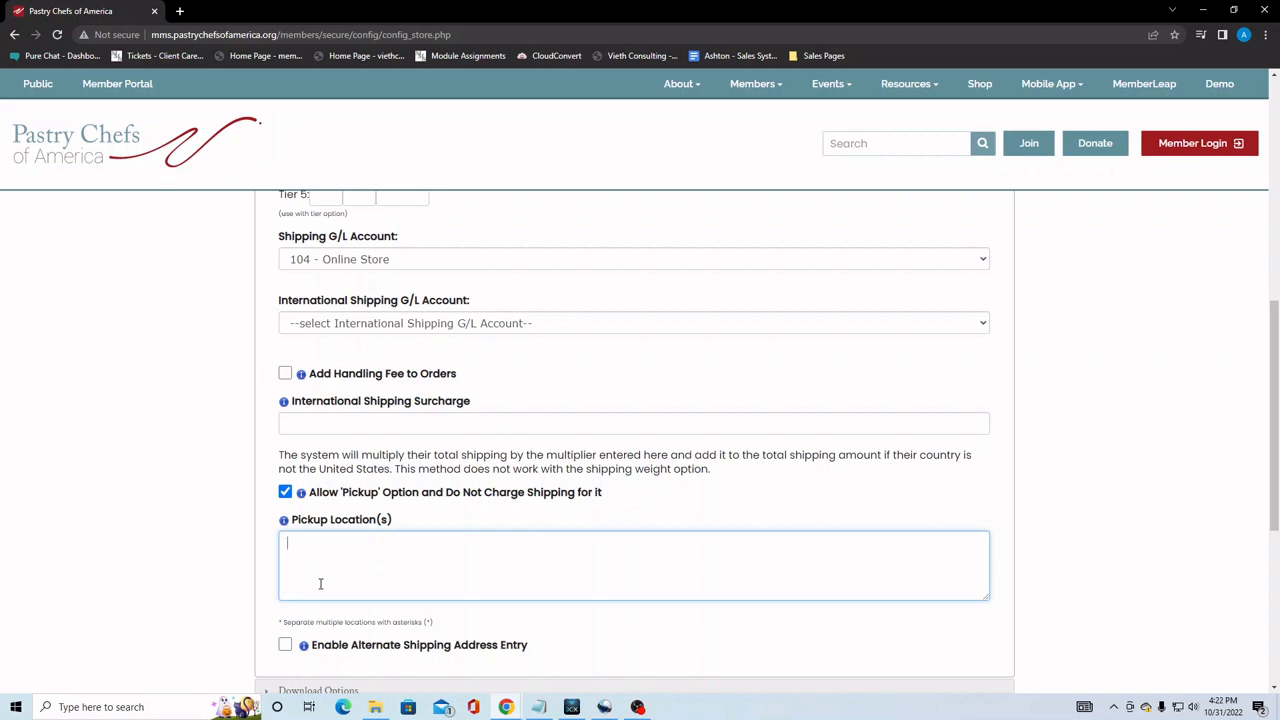
drag(282, 622, 418, 640)
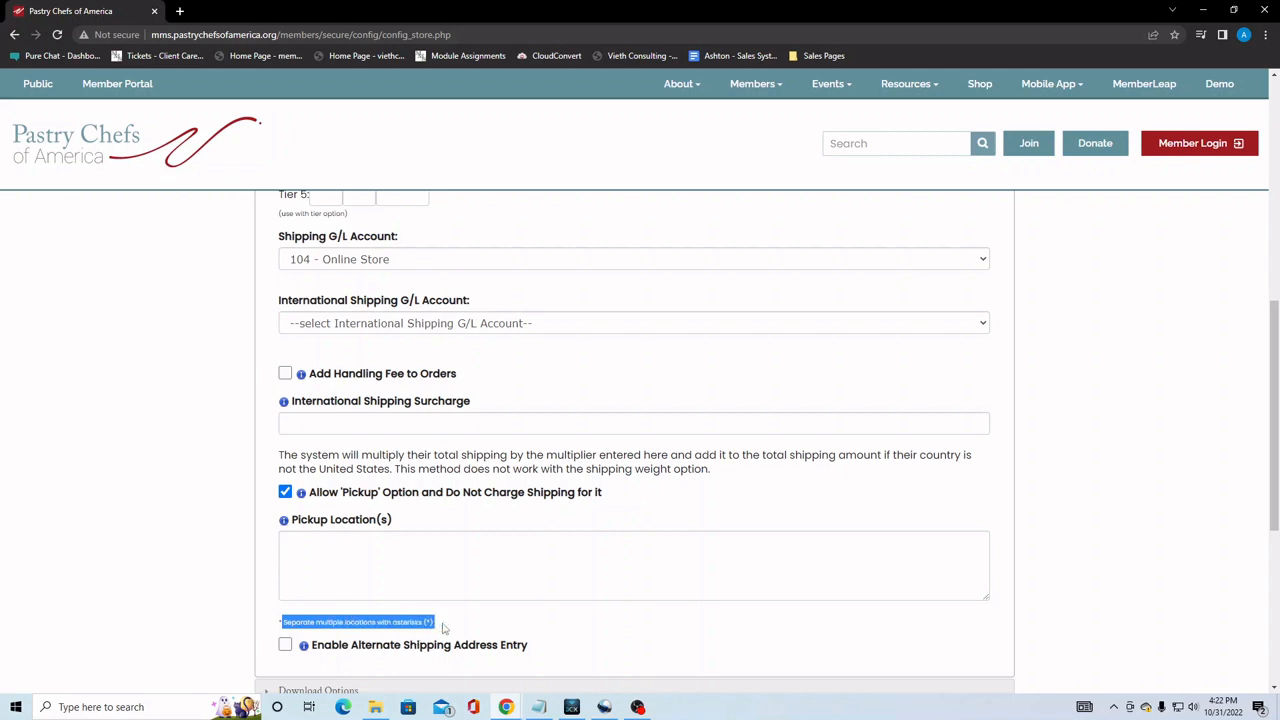
click(445, 628)
click(286, 493)
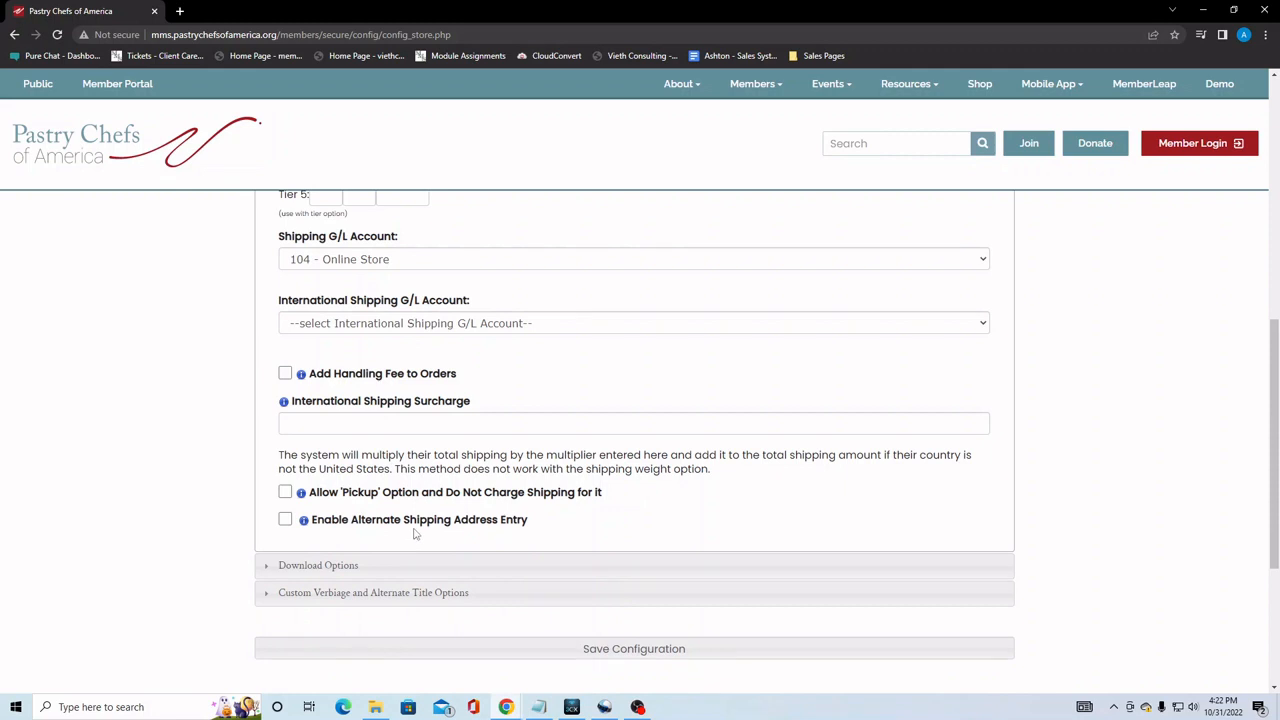
click(285, 519)
click(285, 519)
- Collapse Shipping Options and expand the Download Options section
scroll(169, 464, up, 2)
scroll(169, 464, up, 5)
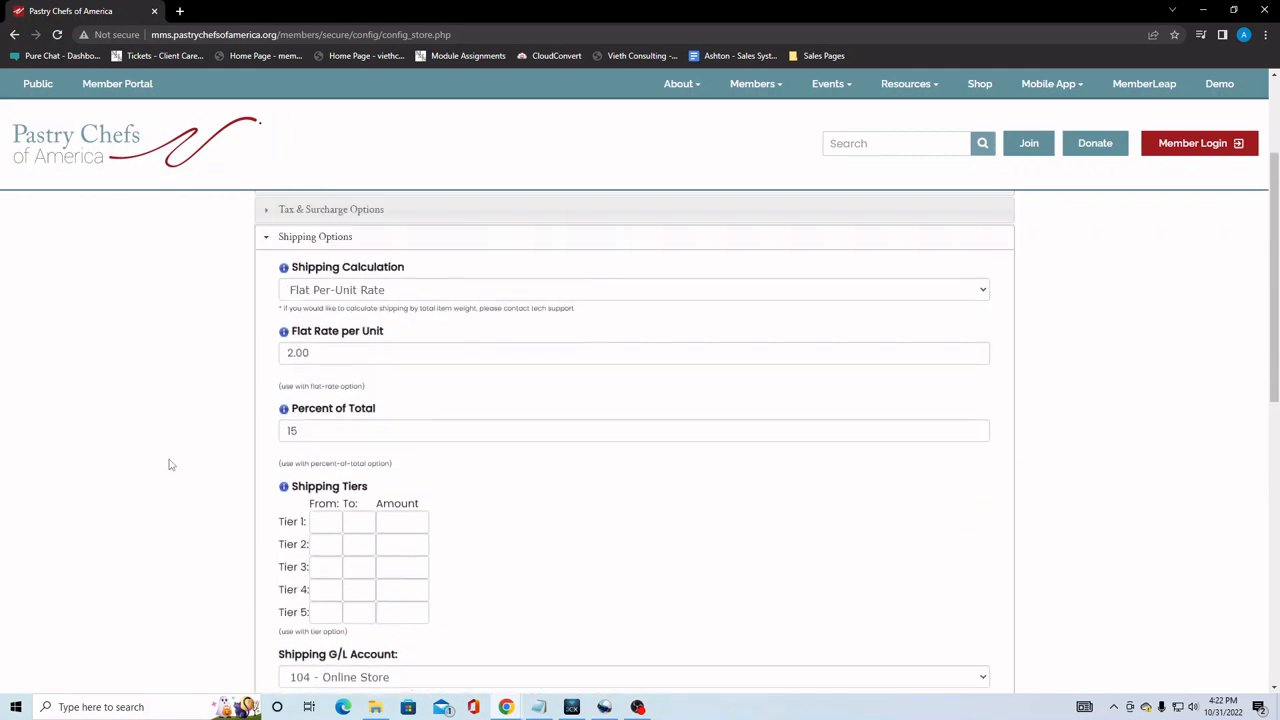
click(298, 356)
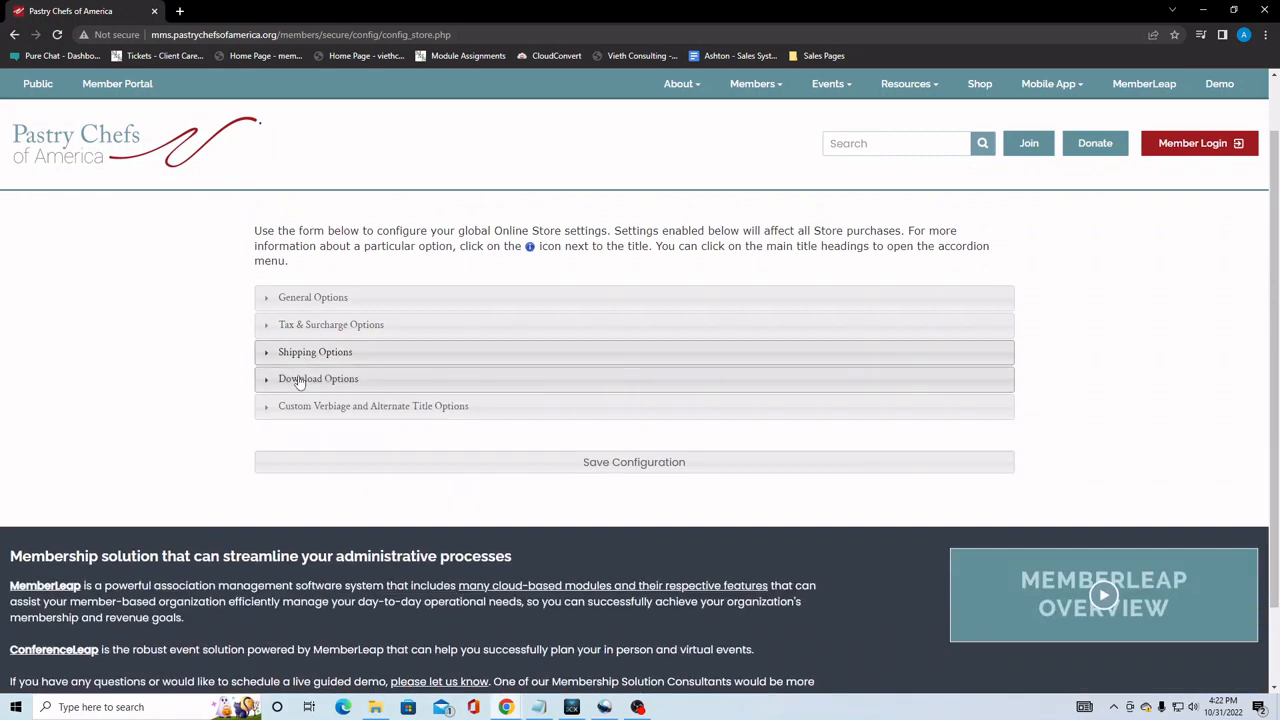
click(300, 380)
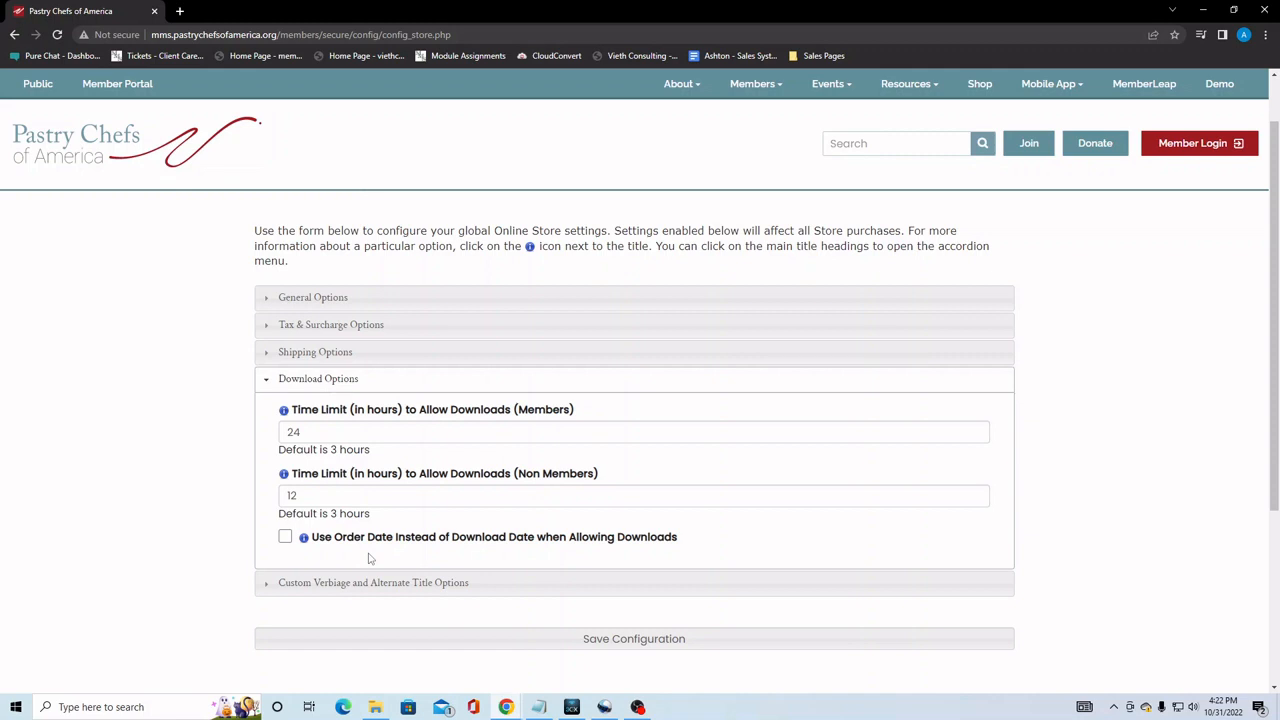
- Toggle Use Order Date Instead of Download Date on and off, and switch from Download Options to Custom Verbiage and Alternate Title Options
click(285, 537)
click(285, 537)
click(290, 380)
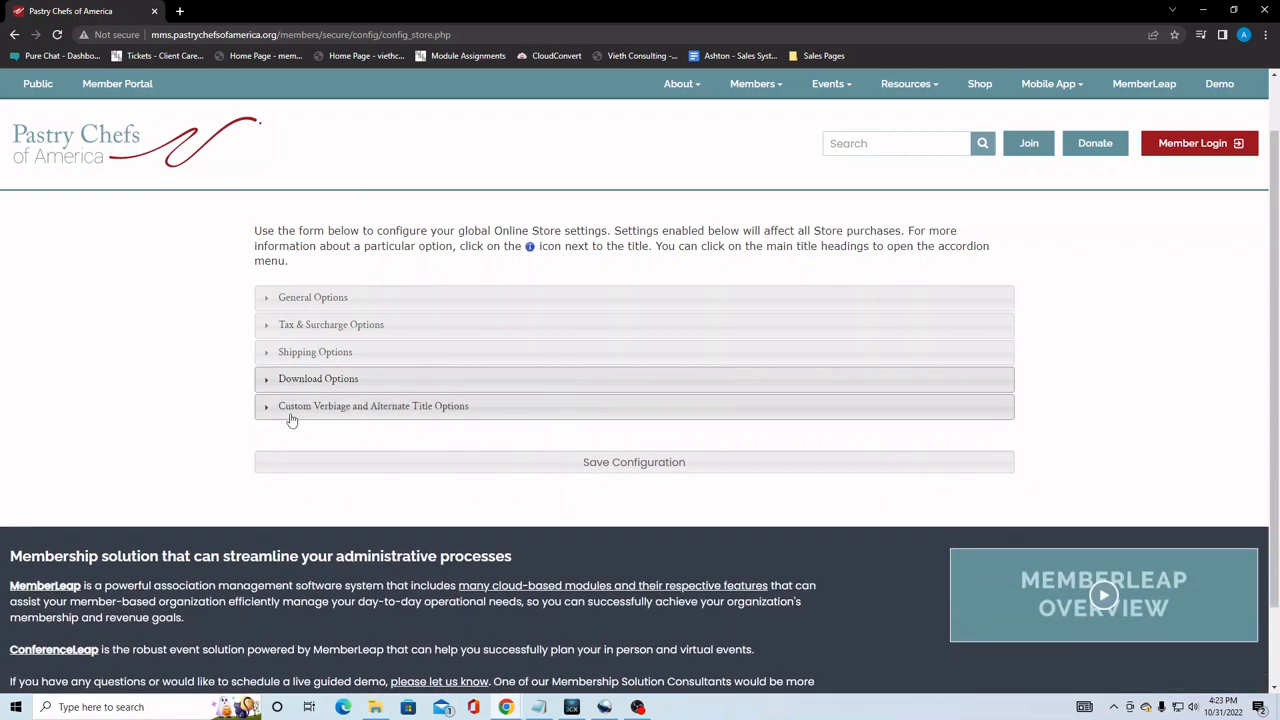
click(300, 410)
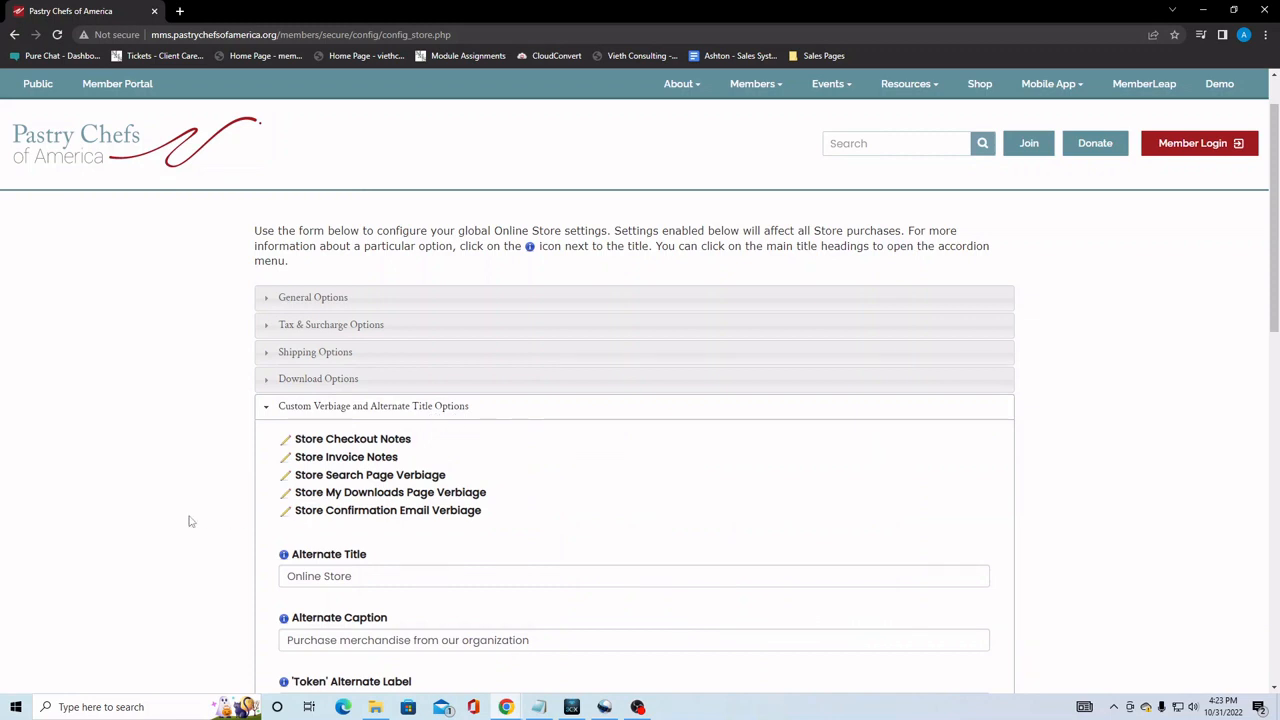
- Examine the alternate title, caption, token label, check and credit card payment verbiage, Store Intro Text and color settings
scroll(168, 520, down, 1)
scroll(168, 520, down, 2)
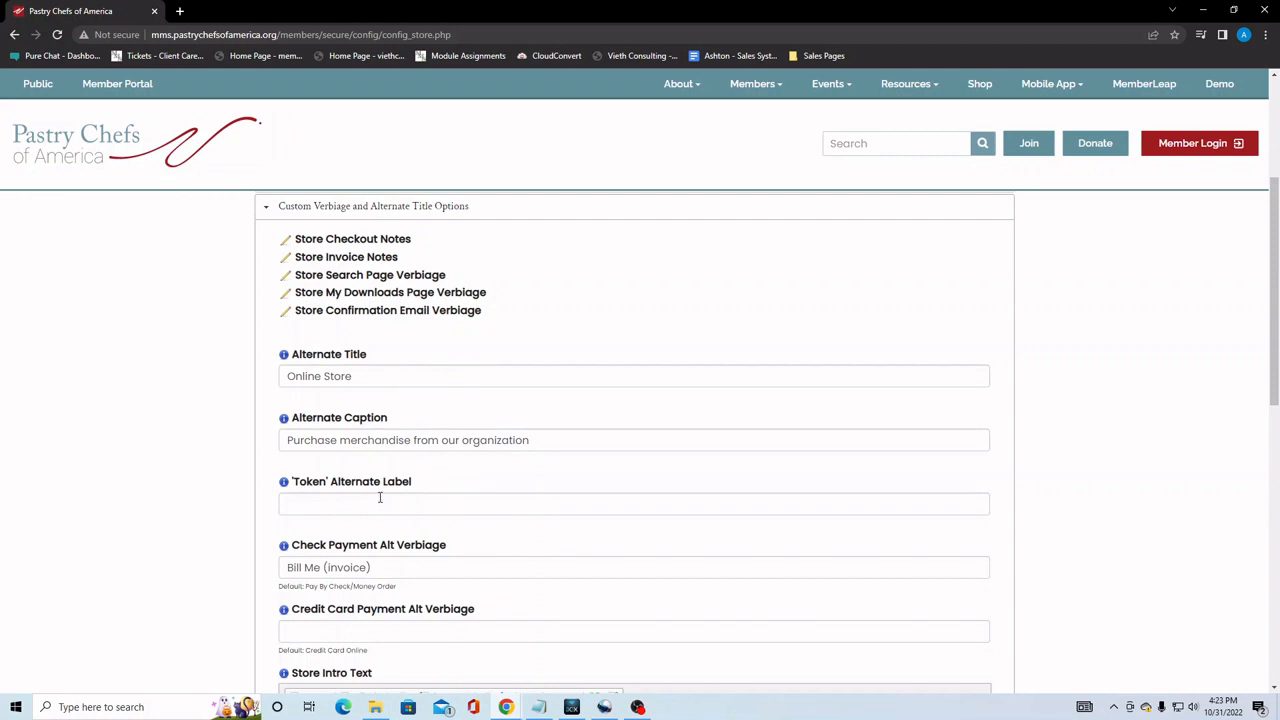
scroll(380, 500, down, 2)
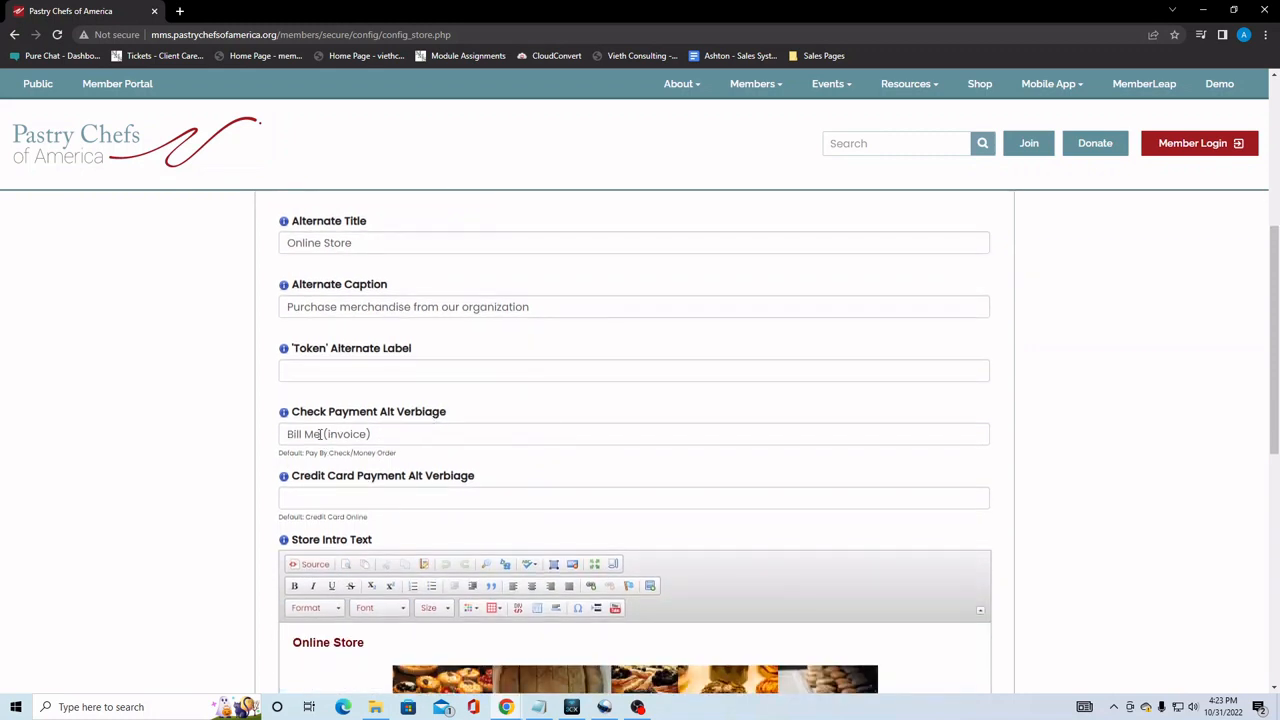
click(391, 434)
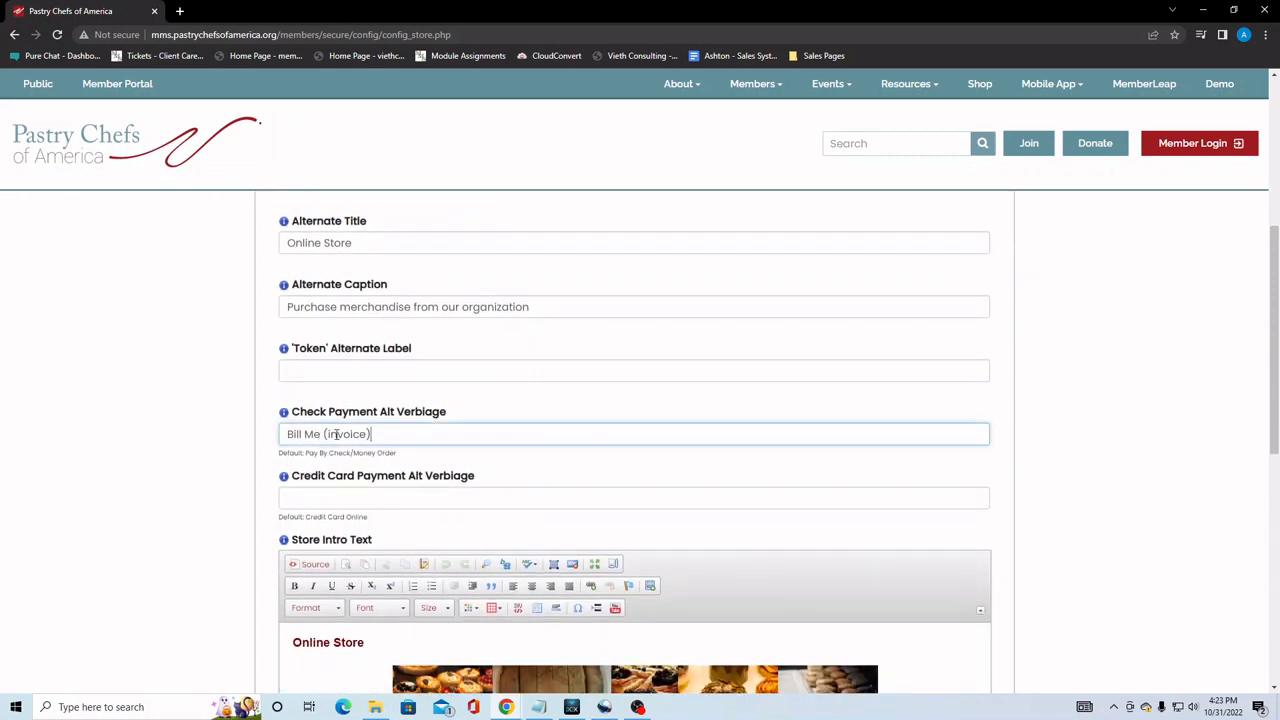
click(268, 462)
scroll(366, 460, down, 1)
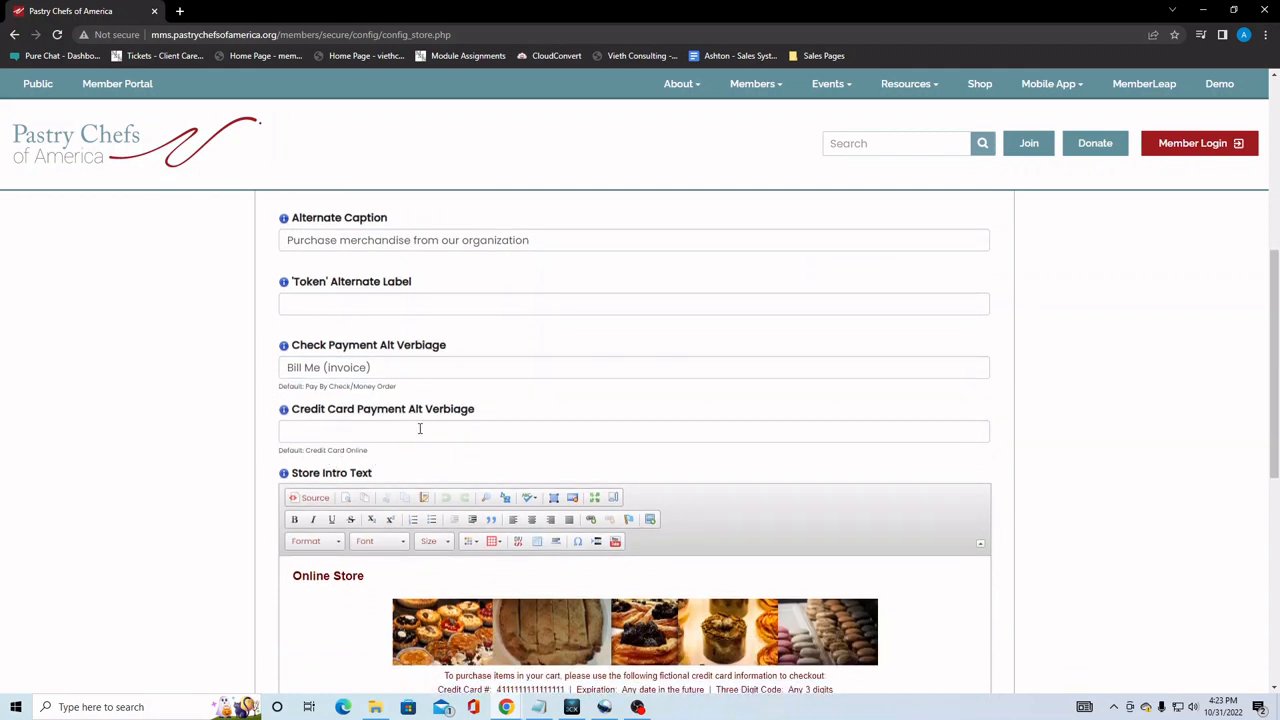
scroll(443, 434, down, 1)
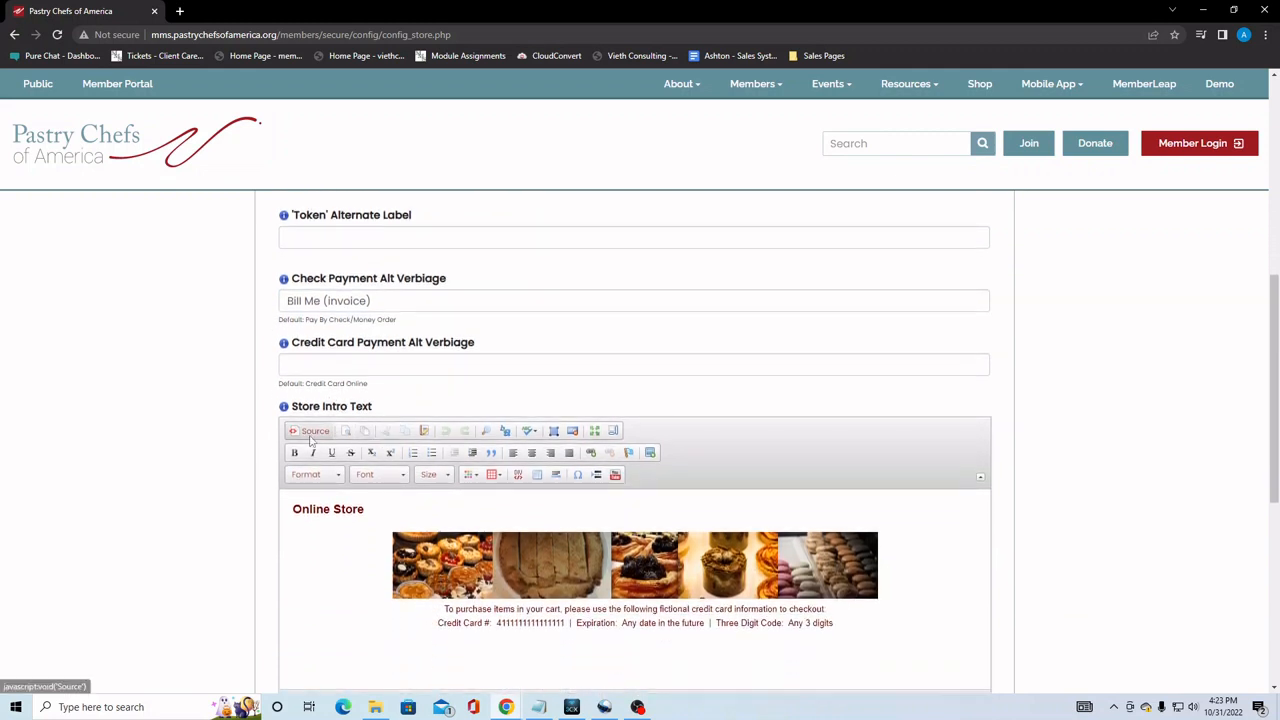
scroll(564, 449, down, 1)
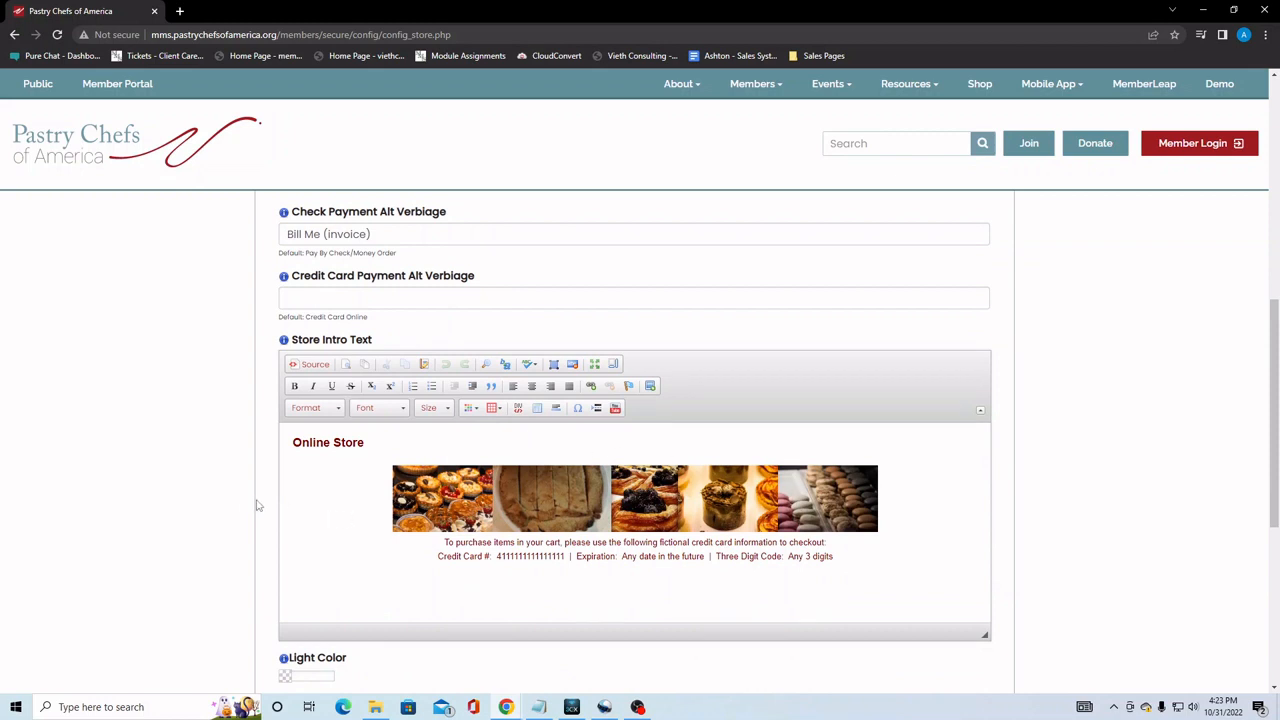
scroll(256, 505, down, 1)
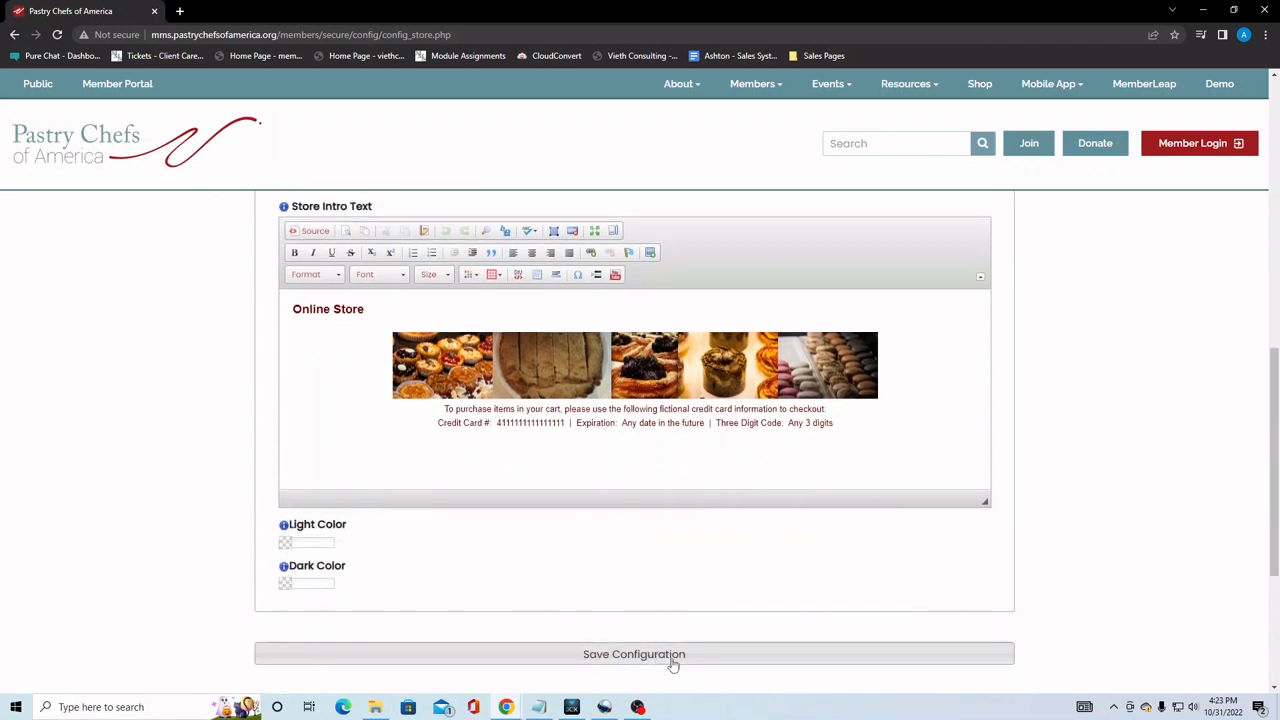
click(617, 656)
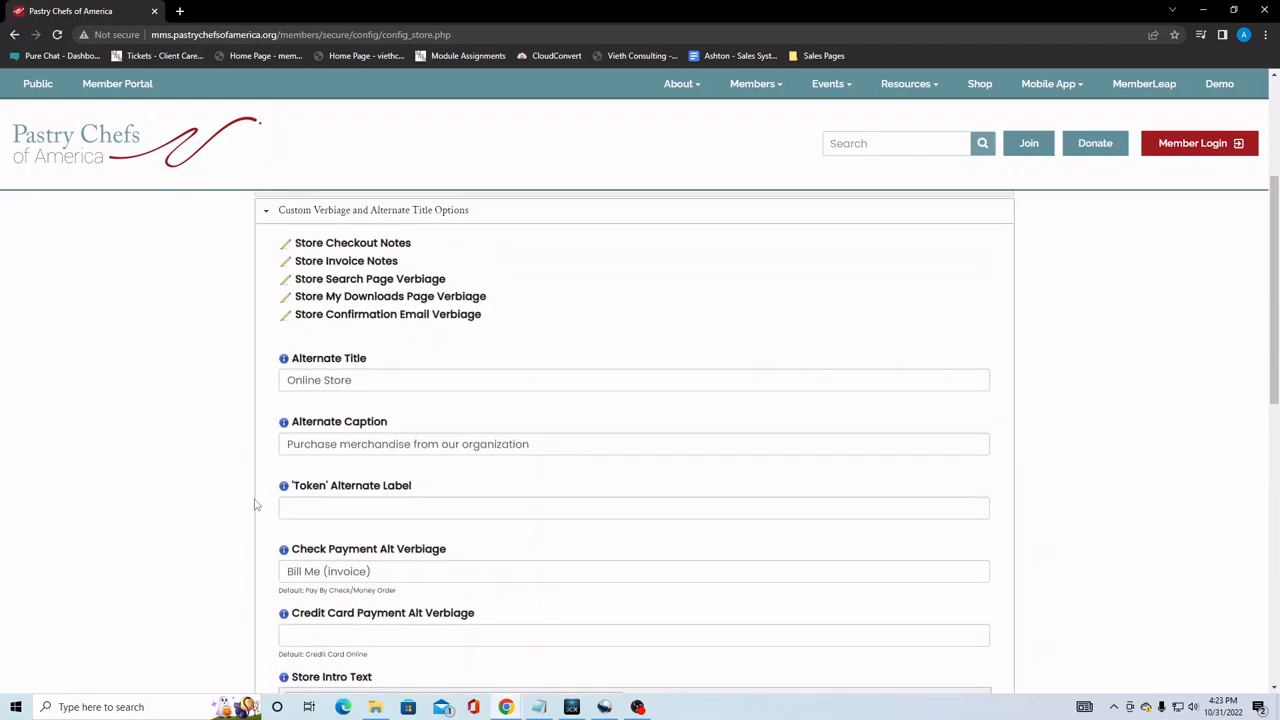
- Return to the Admin Menu and open the Online Store product list from the Website features
click(297, 257)
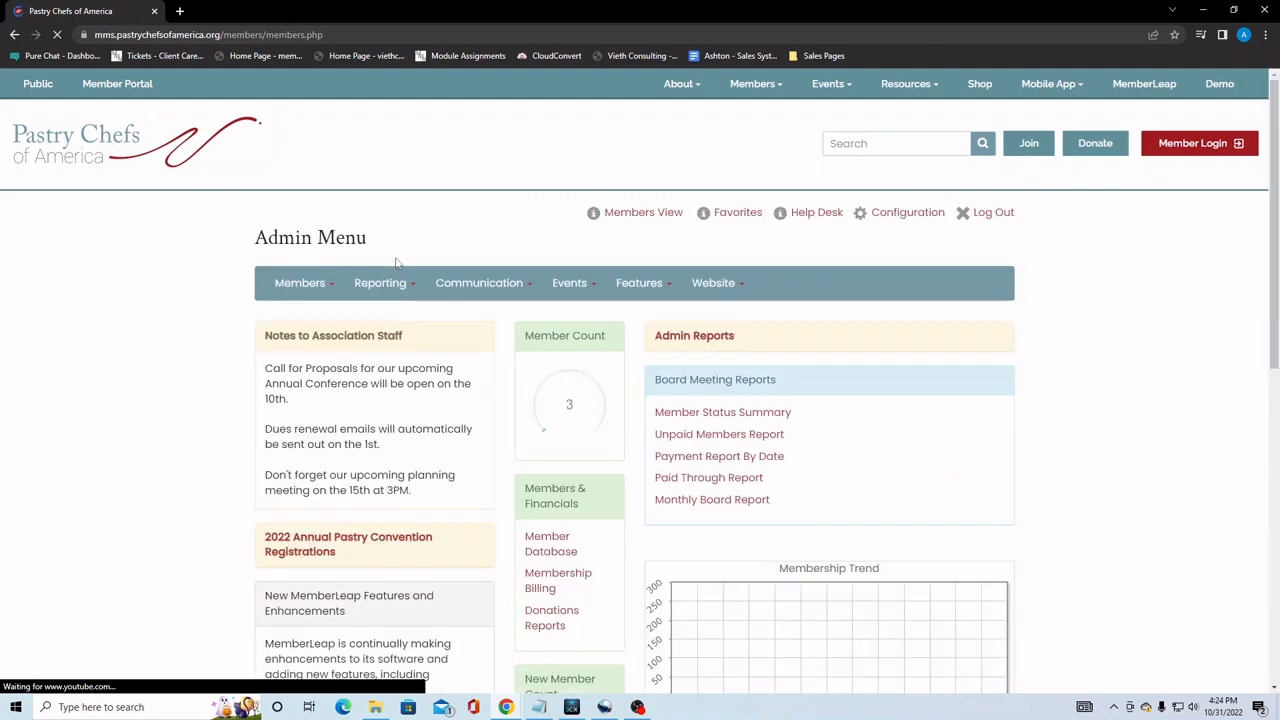
mouse_move(572, 283)
mouse_move(707, 280)
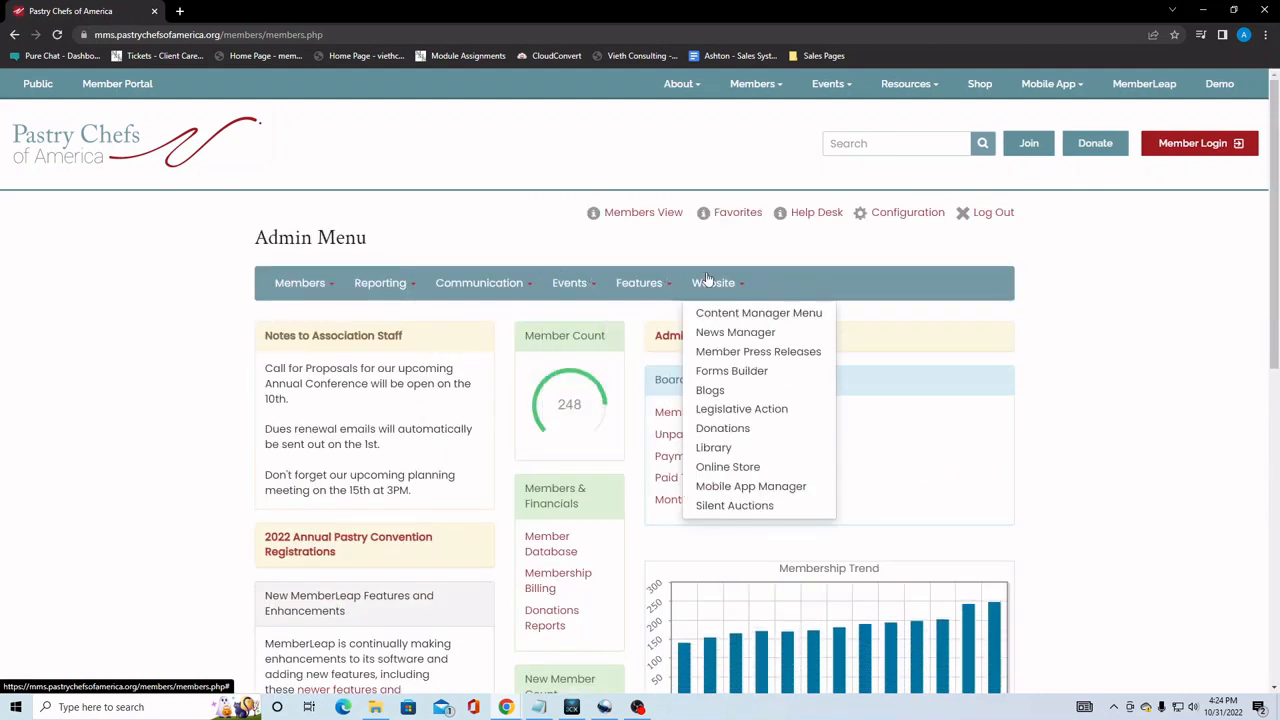
click(741, 470)
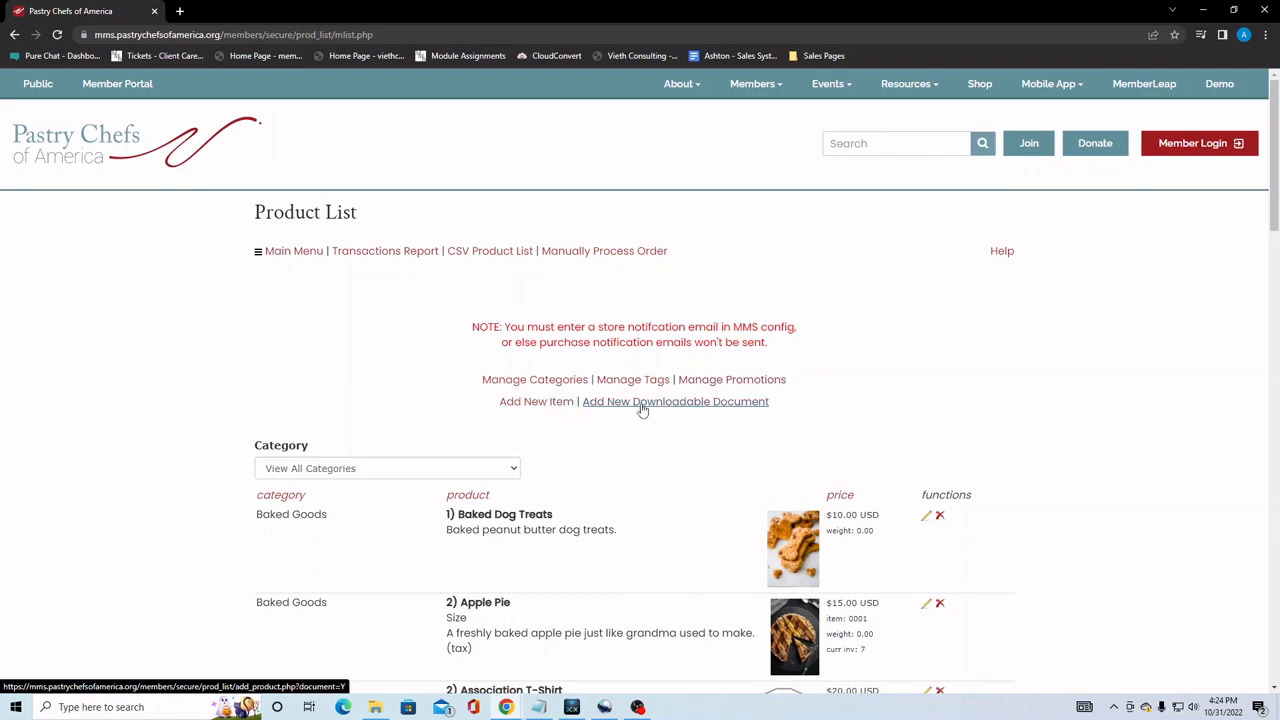
- Browse the product list and open the Cookie Sheet product for editing
scroll(665, 420, down, 2)
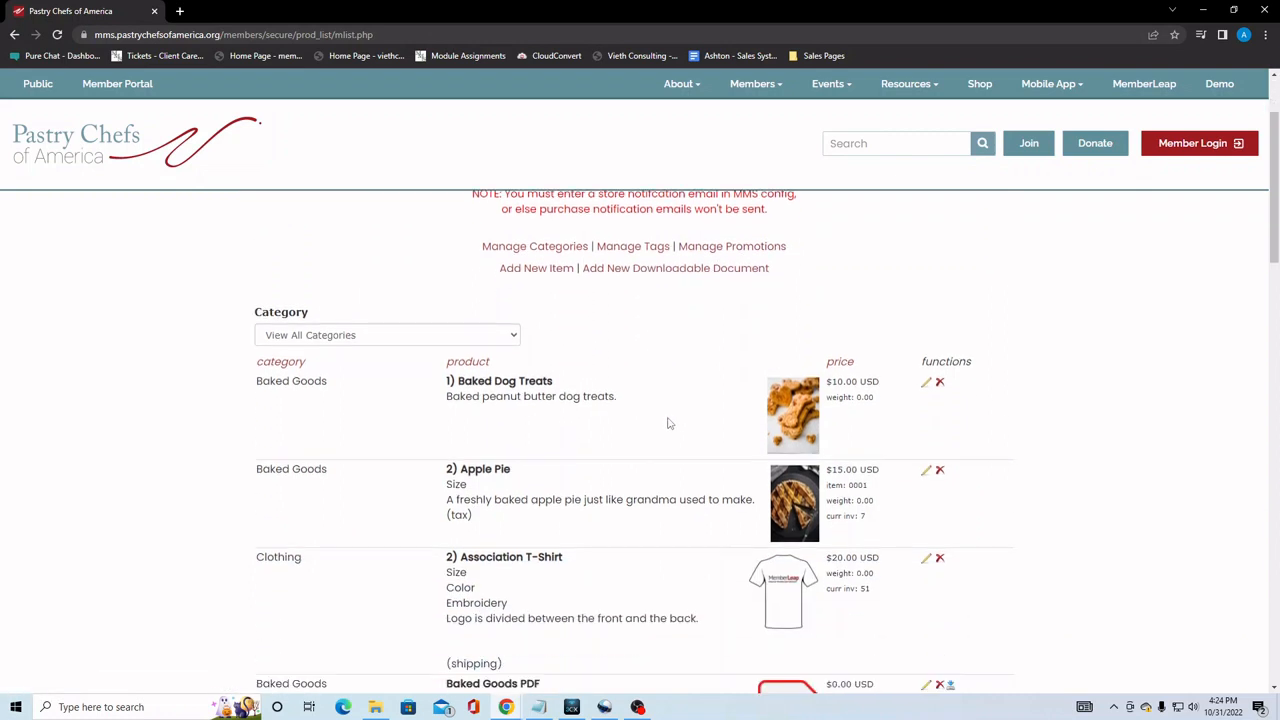
scroll(630, 403, down, 5)
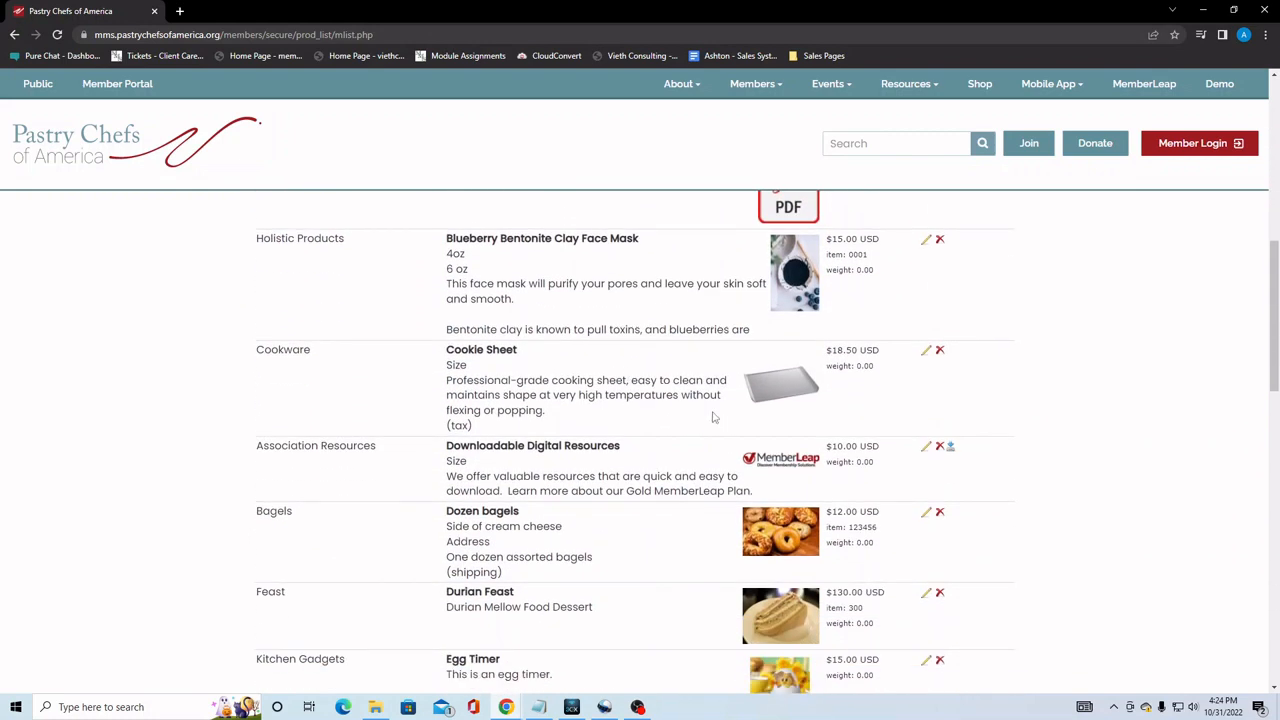
scroll(714, 418, up, 1)
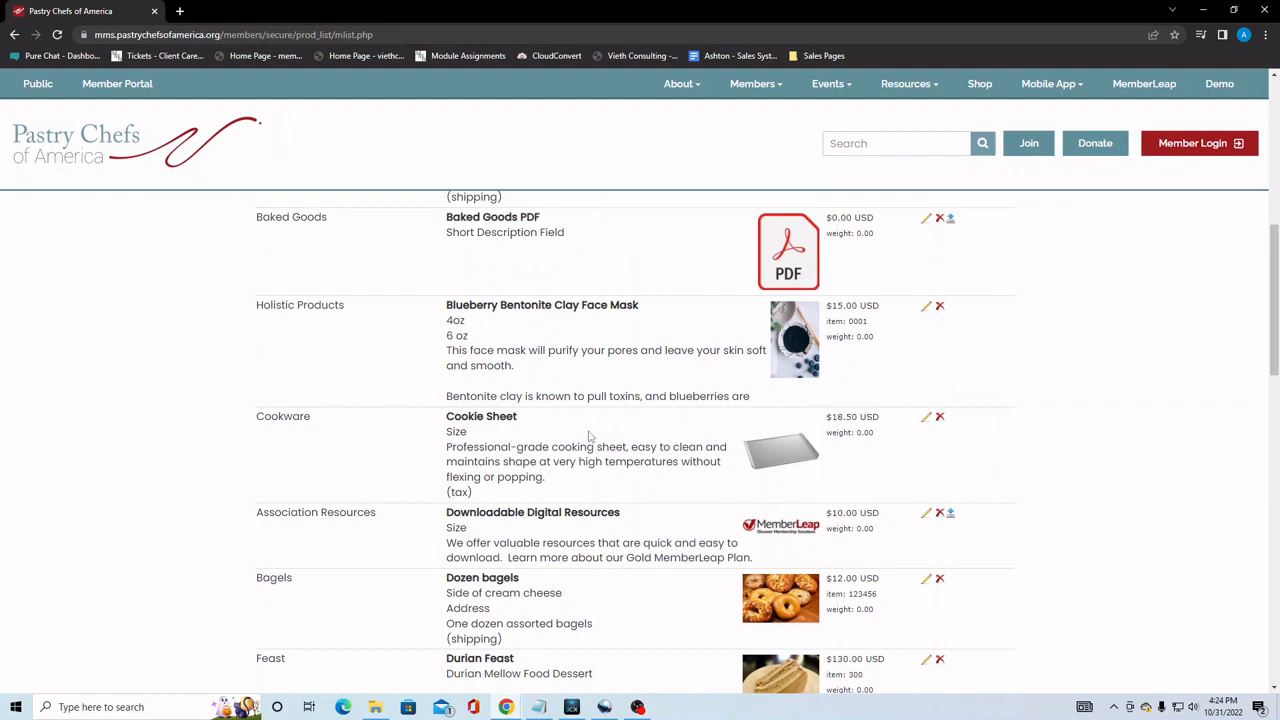
click(925, 418)
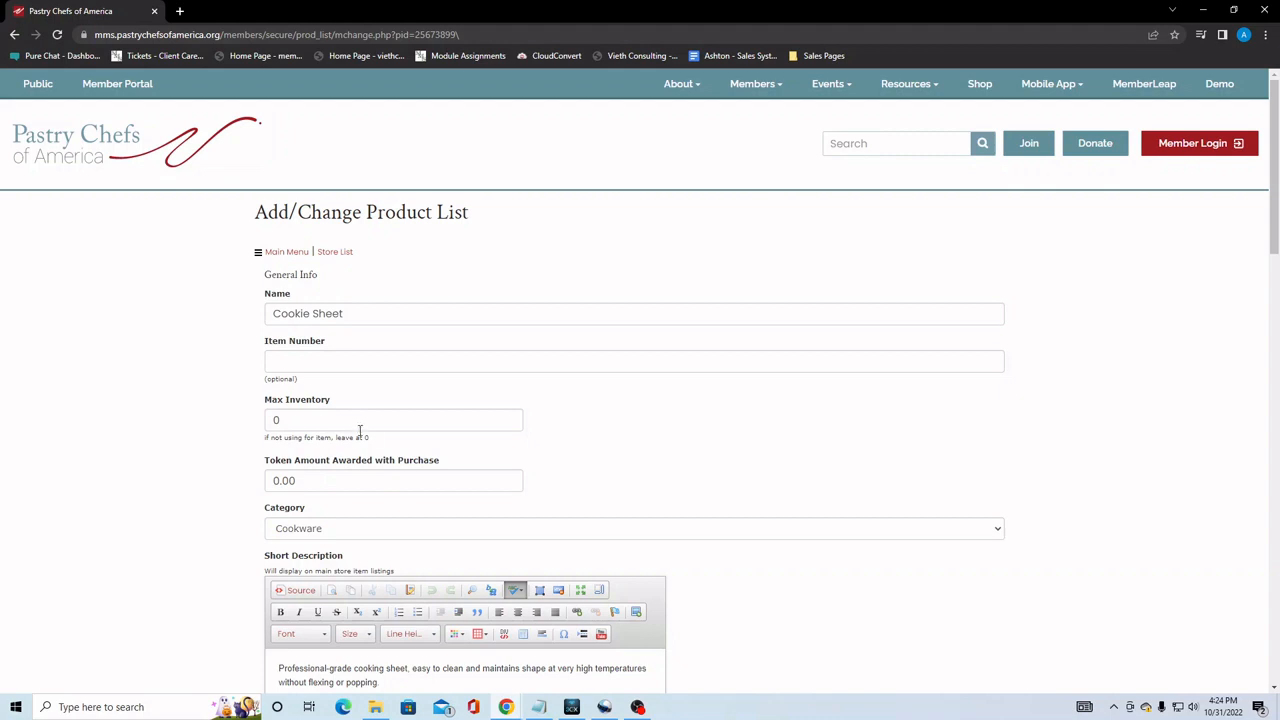
- Examine the Cookie Sheet's item number, inventory, token amount, Category choices, and short and long description fields
scroll(420, 457, down, 1)
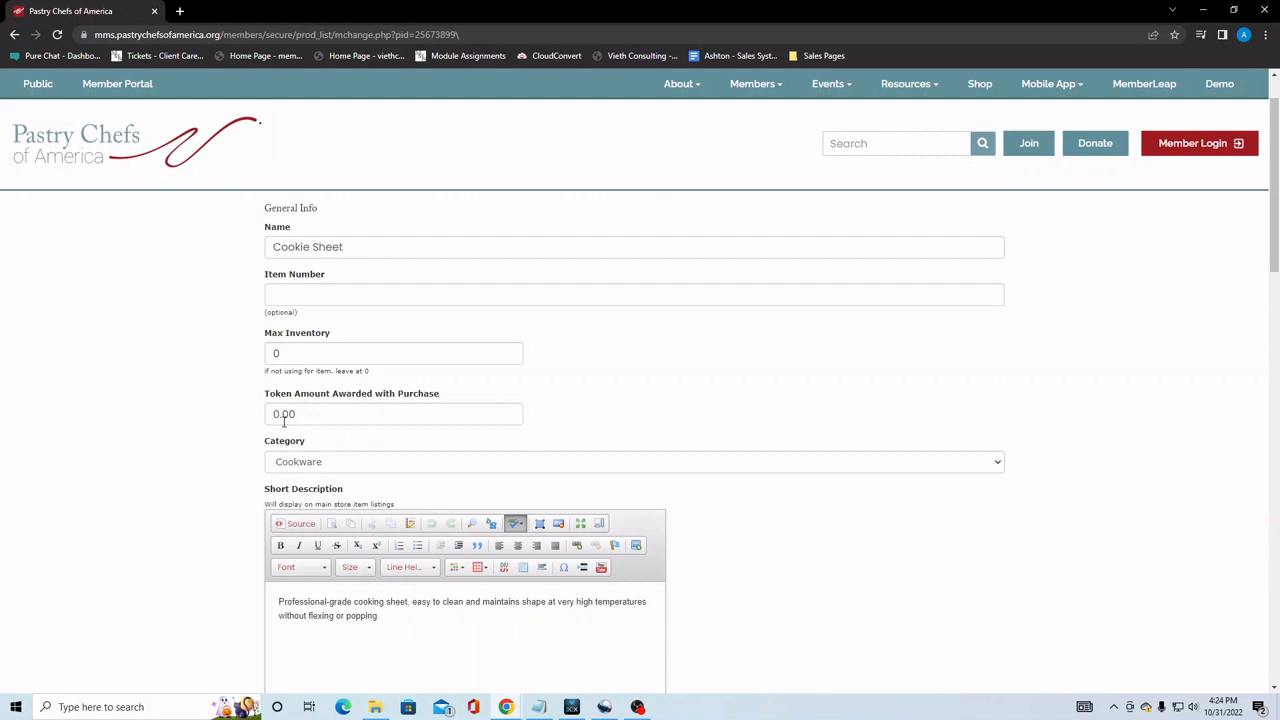
scroll(238, 453, down, 1)
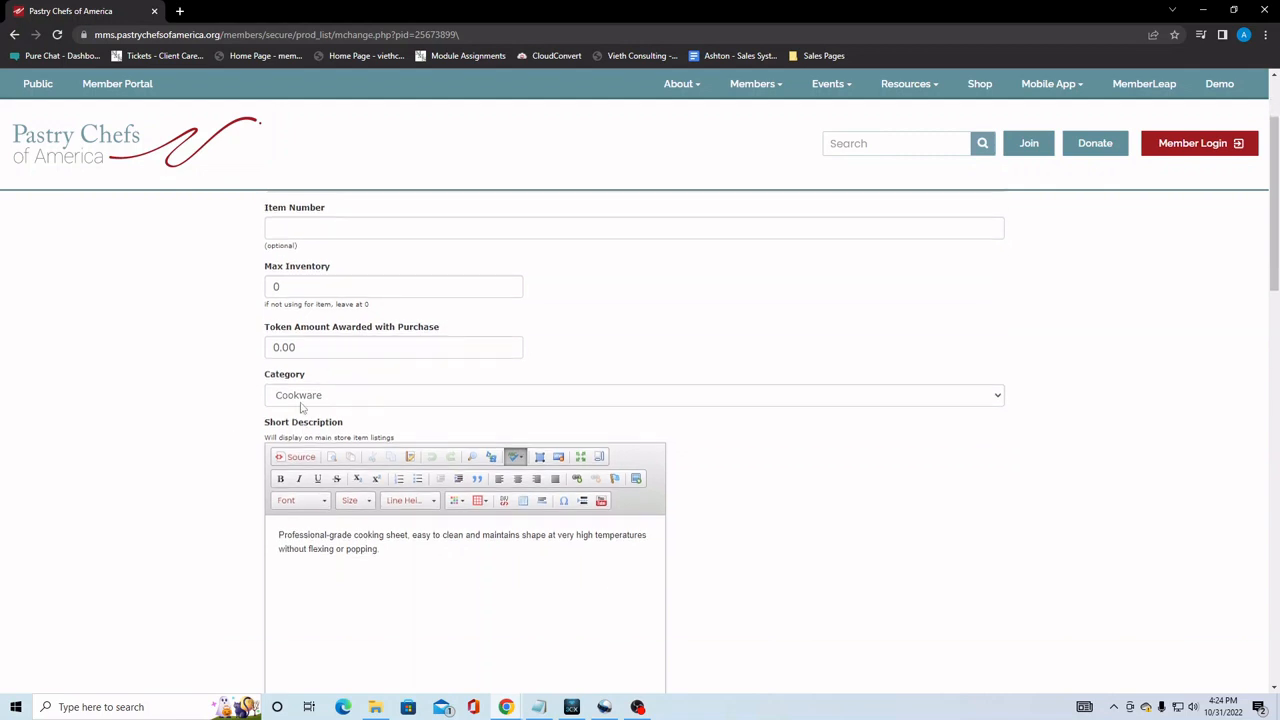
click(338, 400)
click(338, 398)
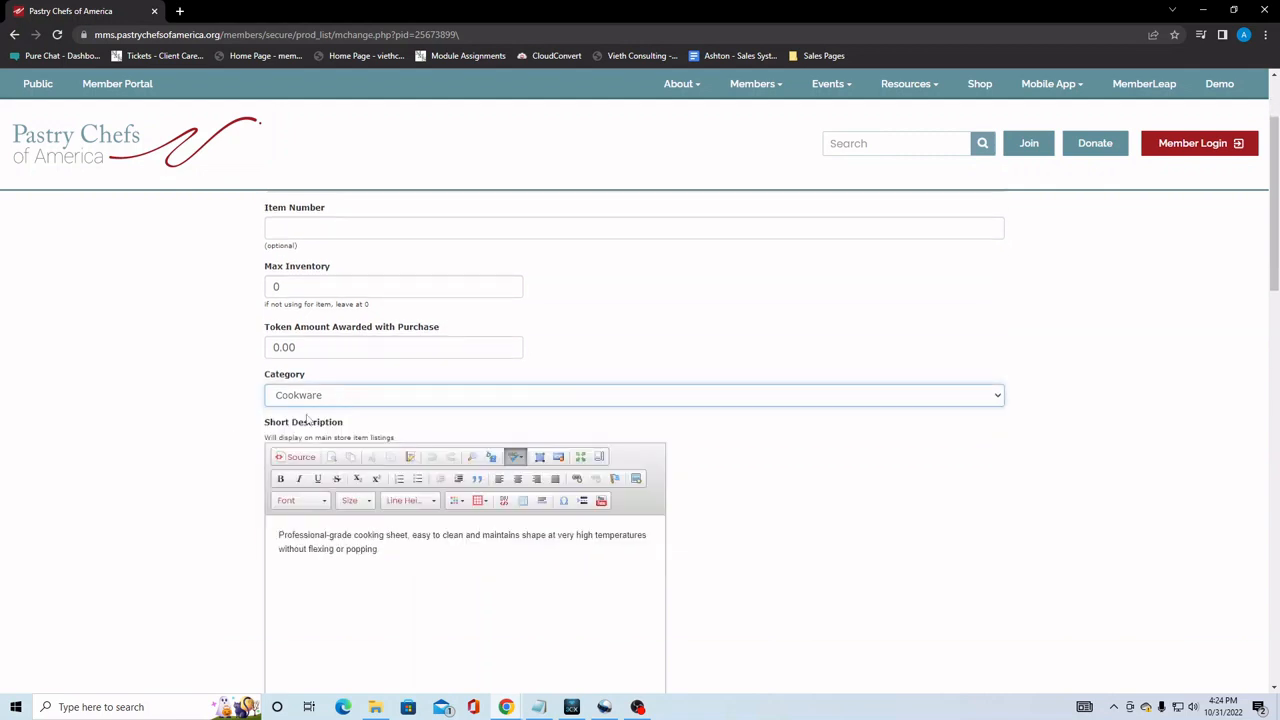
scroll(199, 450, down, 1)
scroll(199, 450, down, 2)
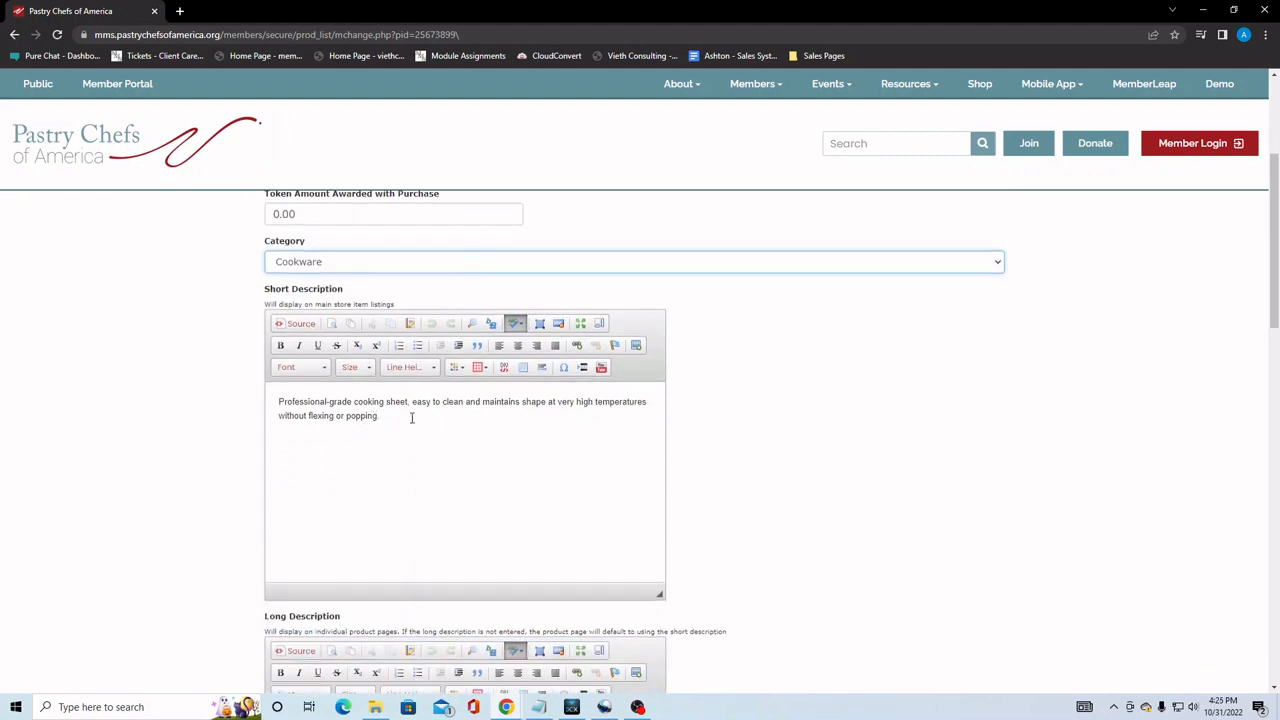
scroll(411, 418, down, 3)
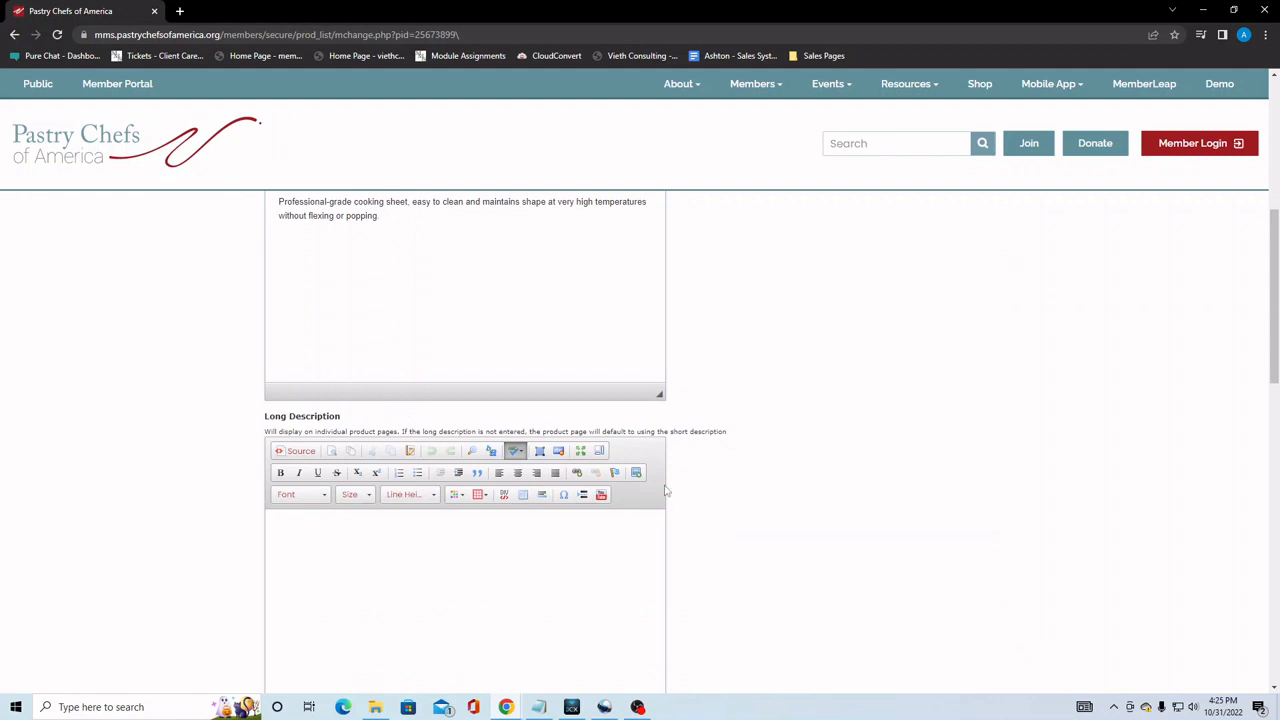
scroll(665, 490, down, 1)
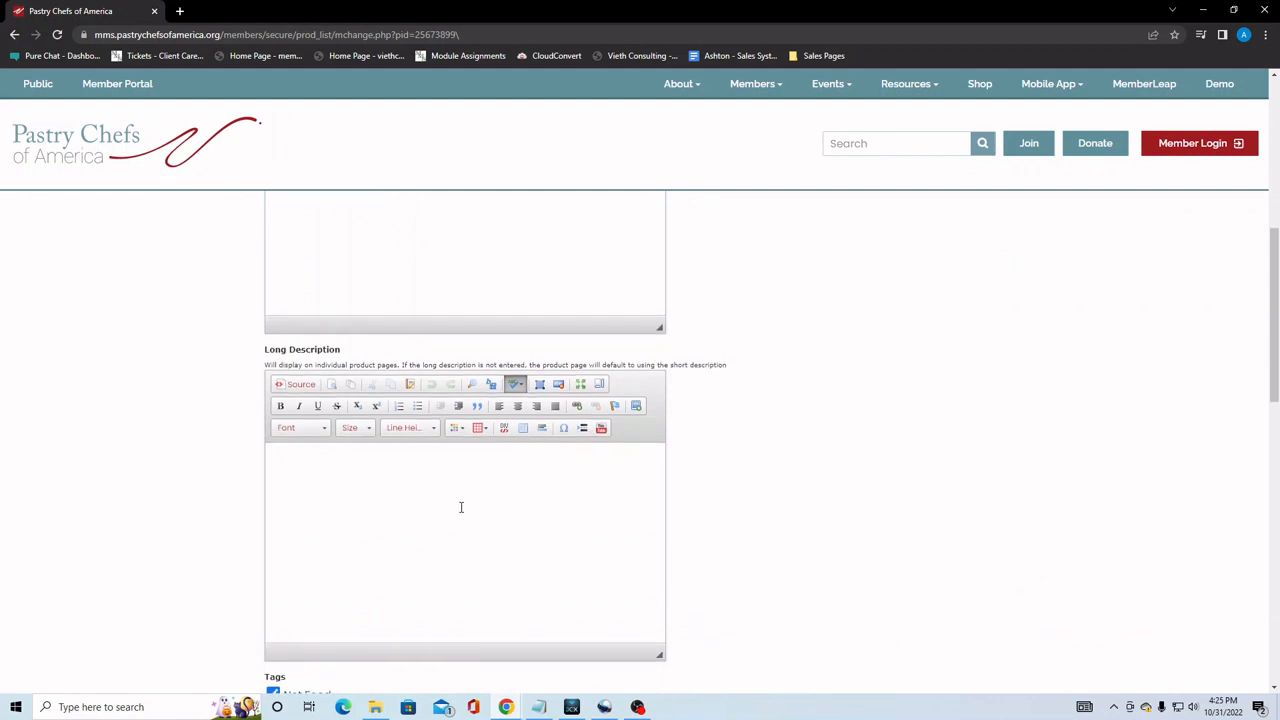
- Examine the Cookie Sheet's tags, Member's Only setting, prices, General Ledger Account choices and product image field
scroll(462, 508, down, 2)
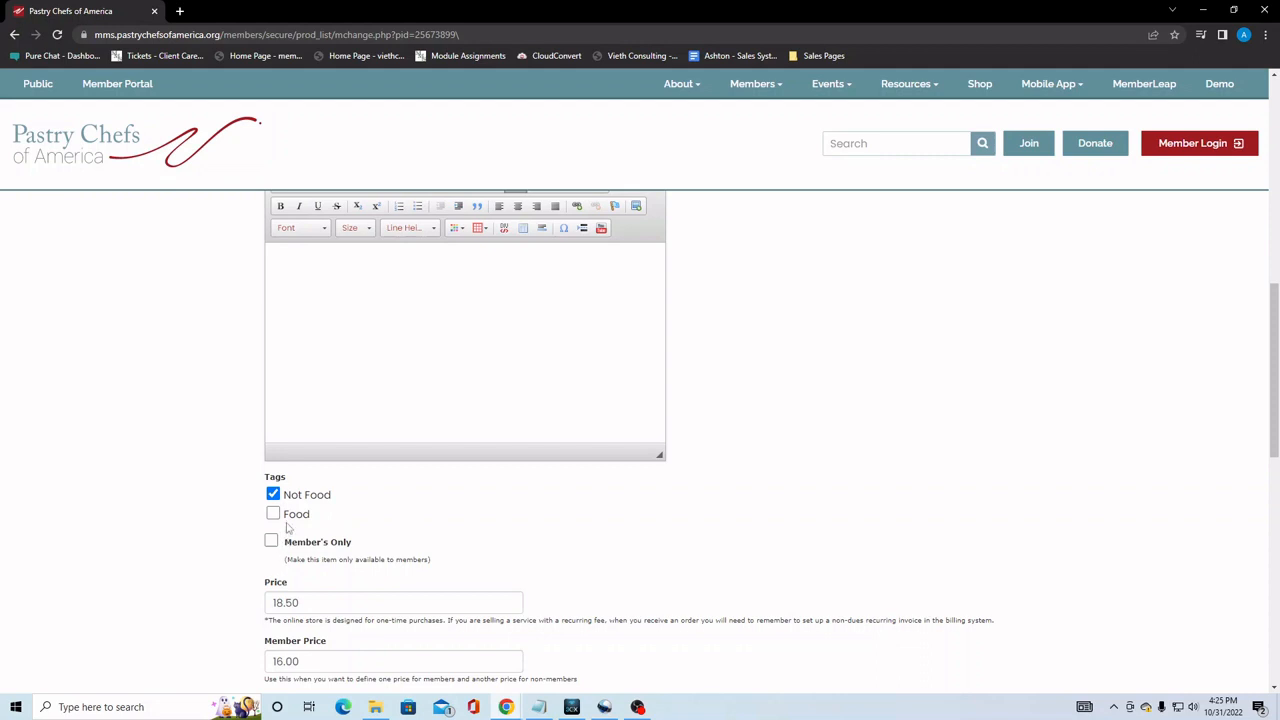
scroll(288, 529, down, 1)
scroll(288, 529, down, 1)
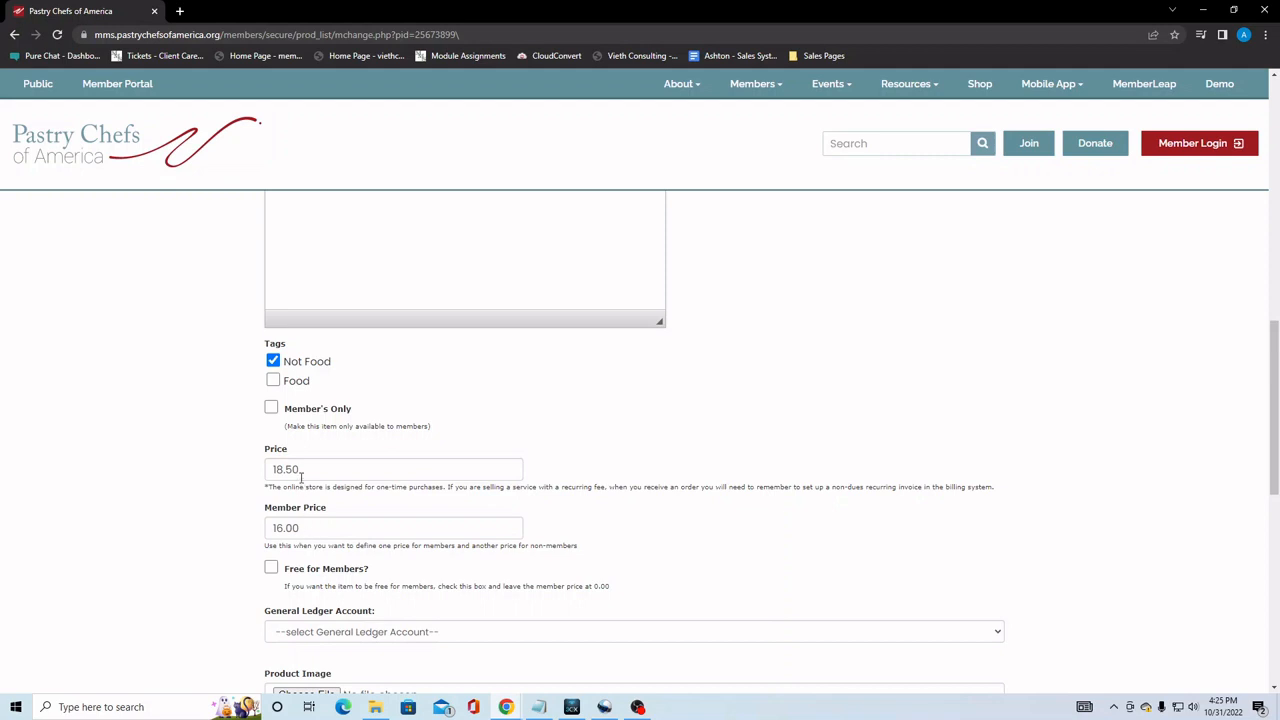
scroll(301, 474, down, 1)
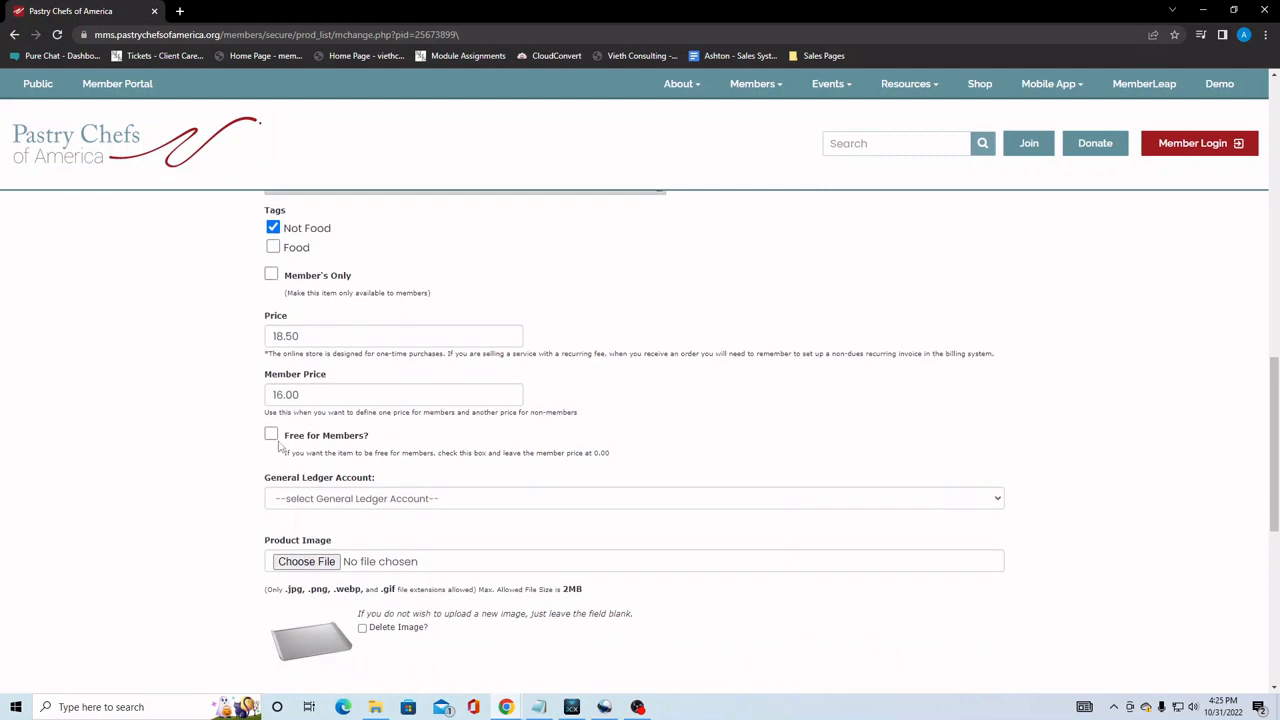
click(493, 497)
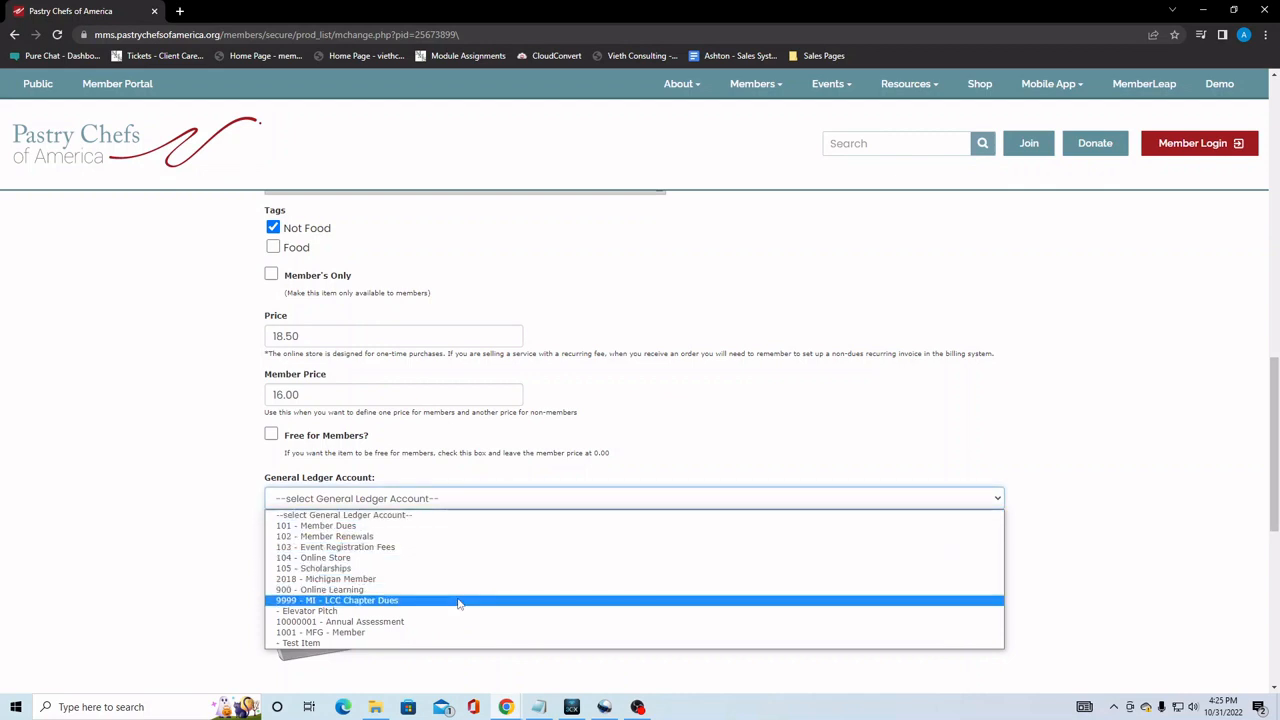
scroll(178, 502, down, 2)
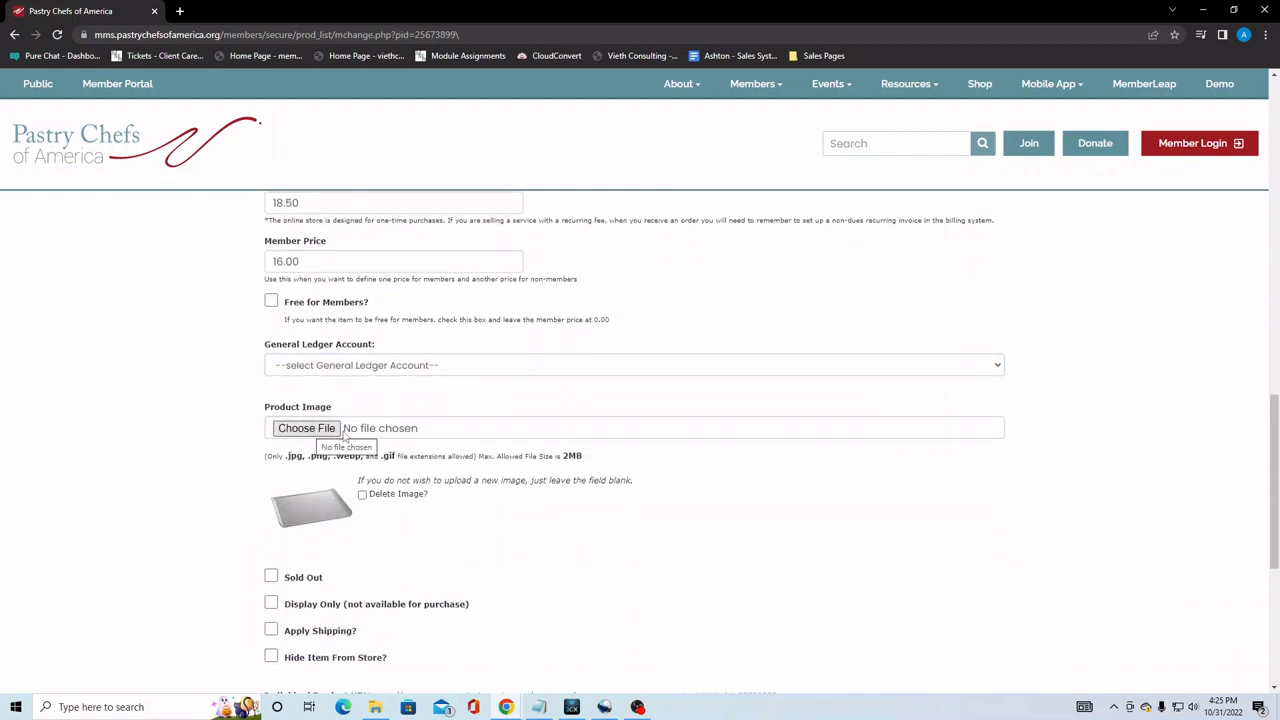
- Toggle Display Only, Apply Shipping? and Hide Item From Store? on and back off for the Cookie Sheet
scroll(231, 449, down, 2)
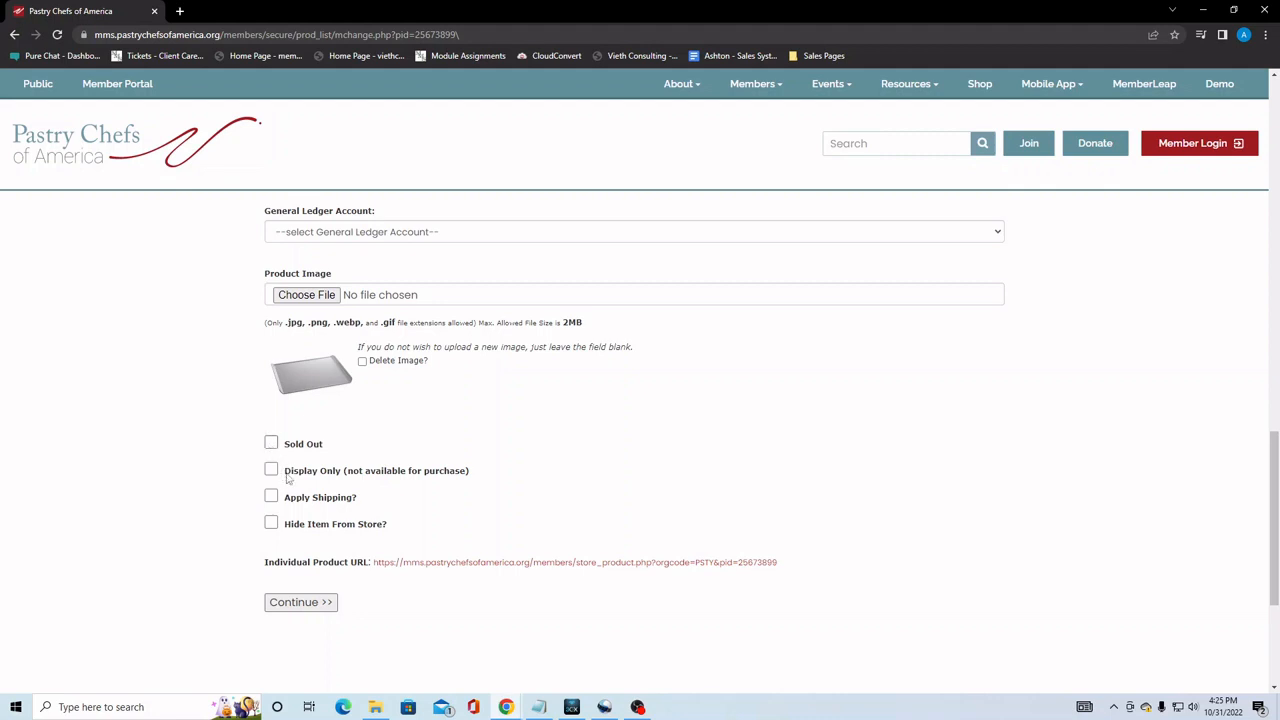
click(272, 470)
click(272, 470)
click(272, 497)
click(271, 496)
click(271, 523)
click(271, 524)
- Open the Cookie Sheet's Individual Product URL in a new browser tab and switch to it
right_click(644, 566)
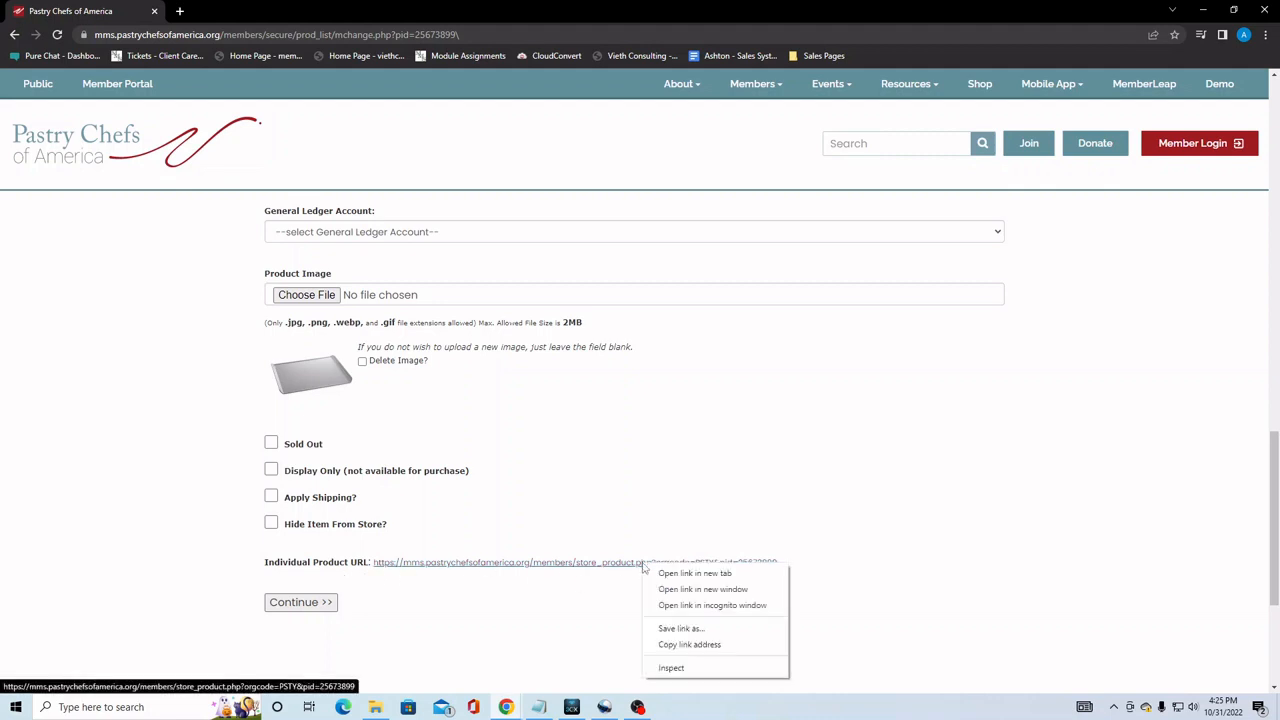
click(684, 573)
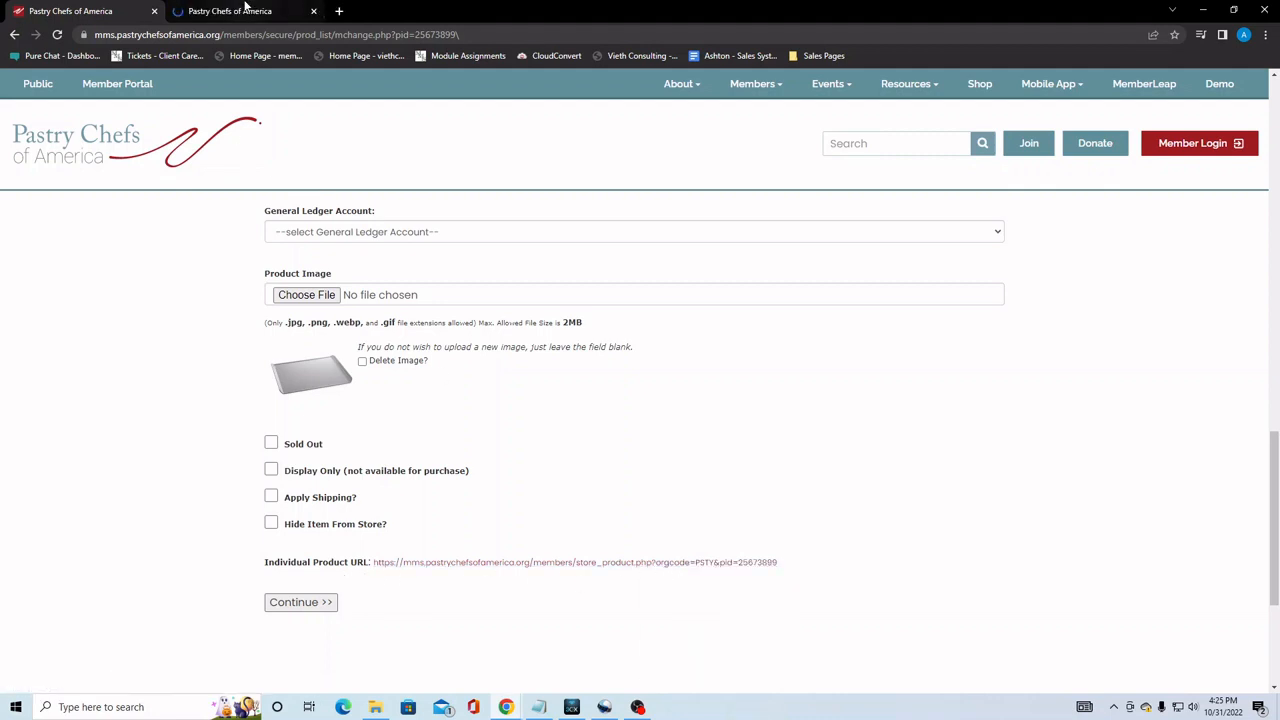
click(245, 7)
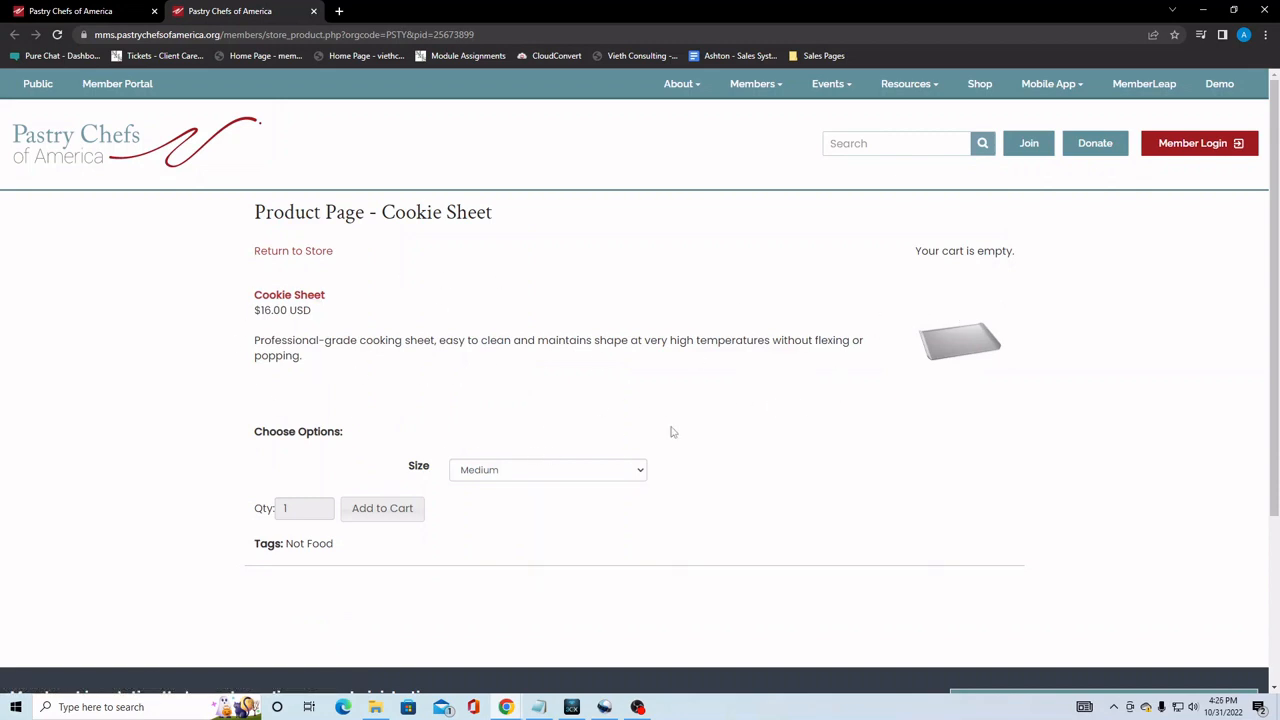
- Inspect the full-size image and the Size choices on the Cookie Sheet product page, and close the page
click(961, 341)
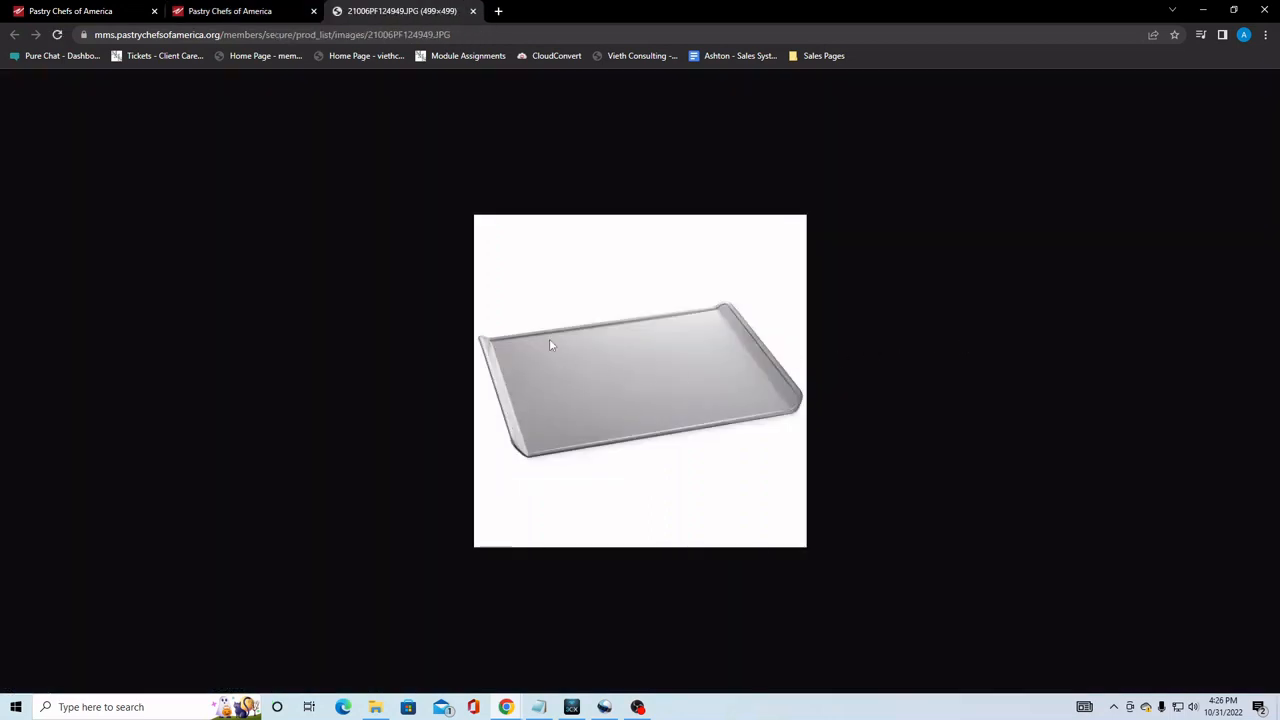
click(473, 11)
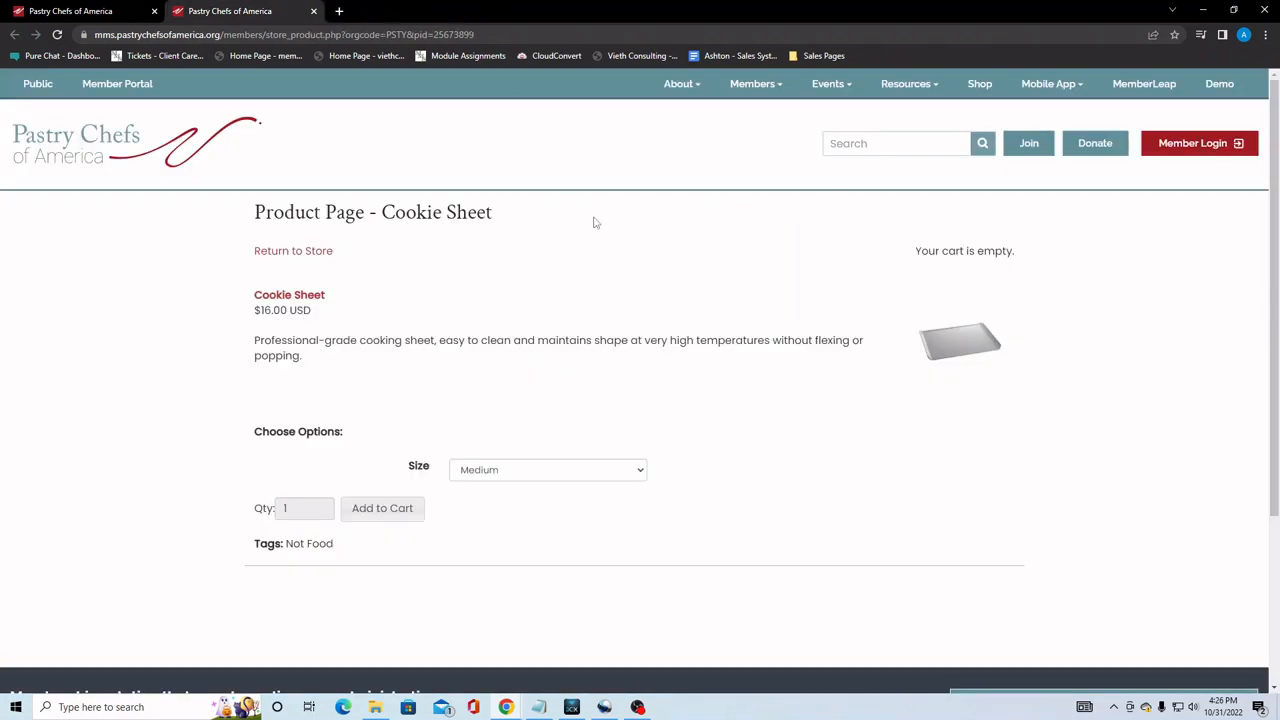
click(549, 469)
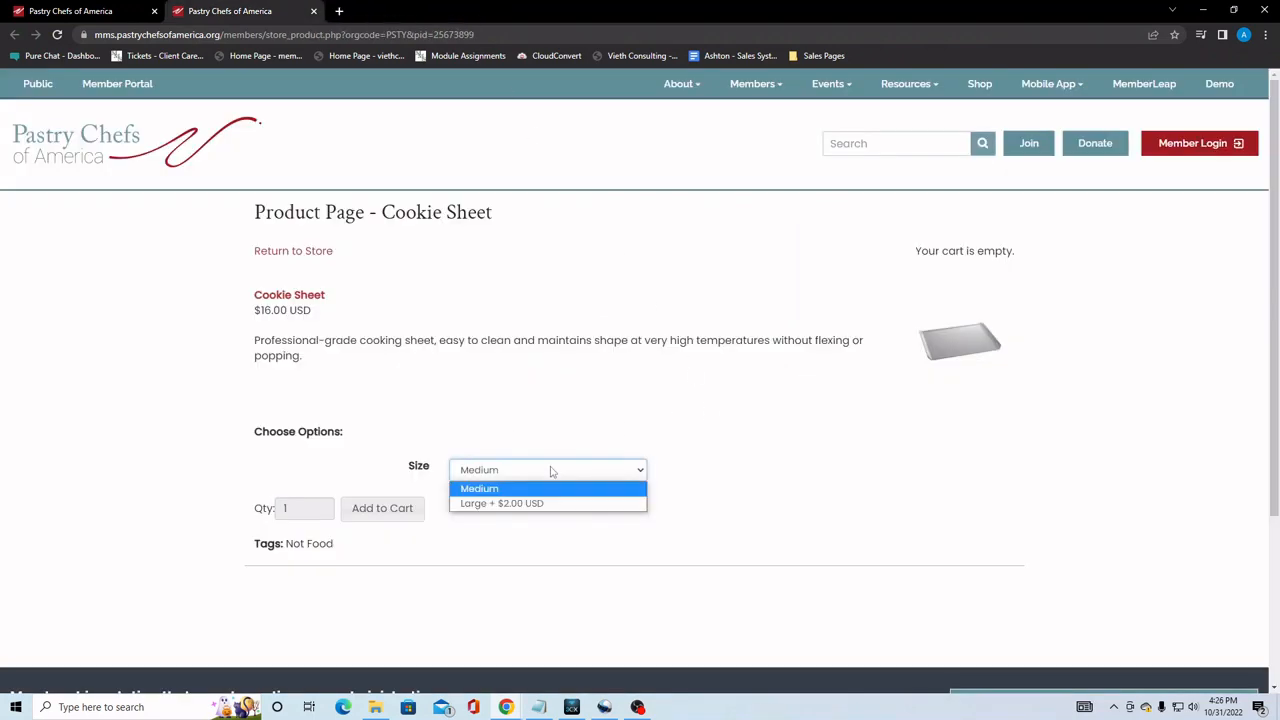
click(550, 471)
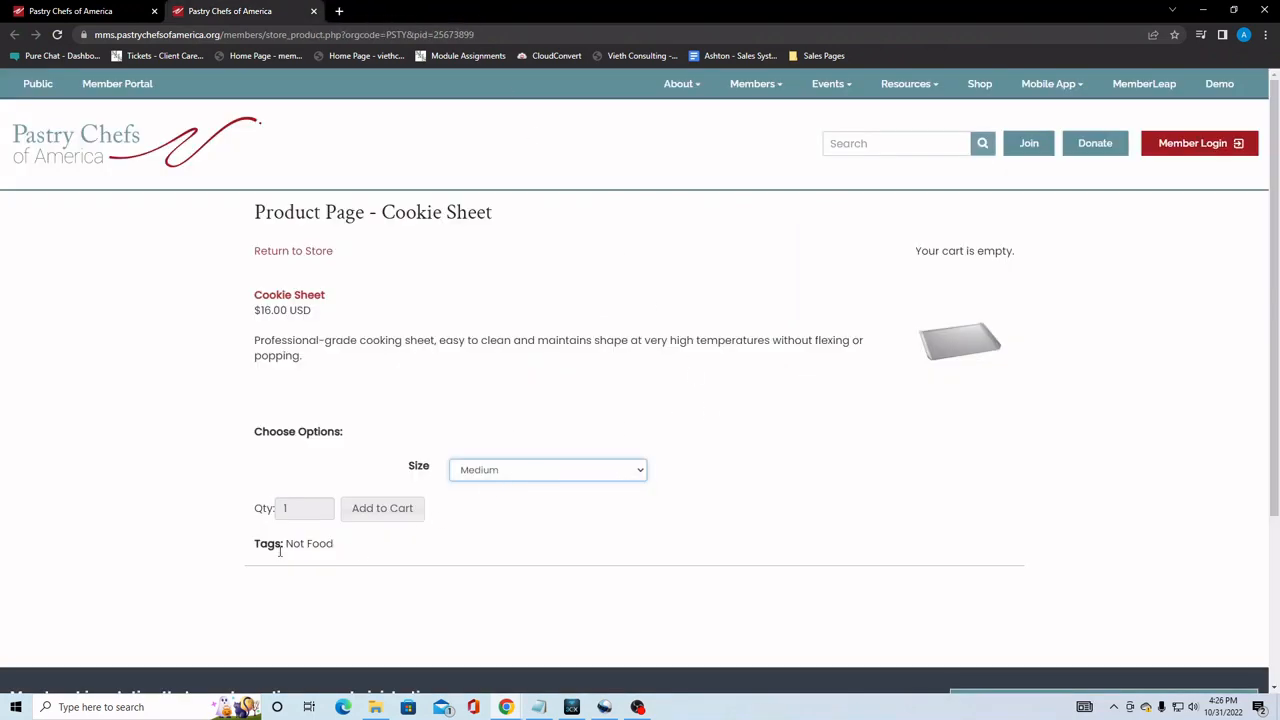
click(313, 11)
- Return to the store list and open the Baked Goods PDF product for editing
scroll(193, 462, up, 15)
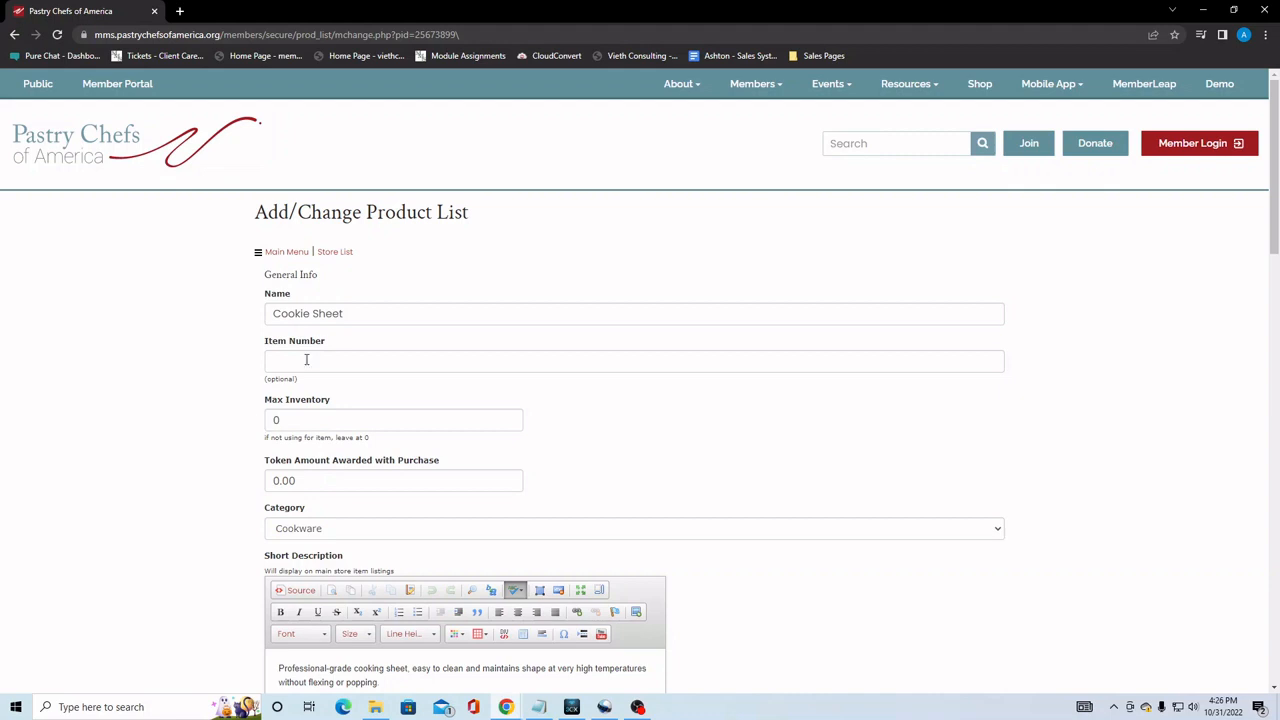
click(334, 252)
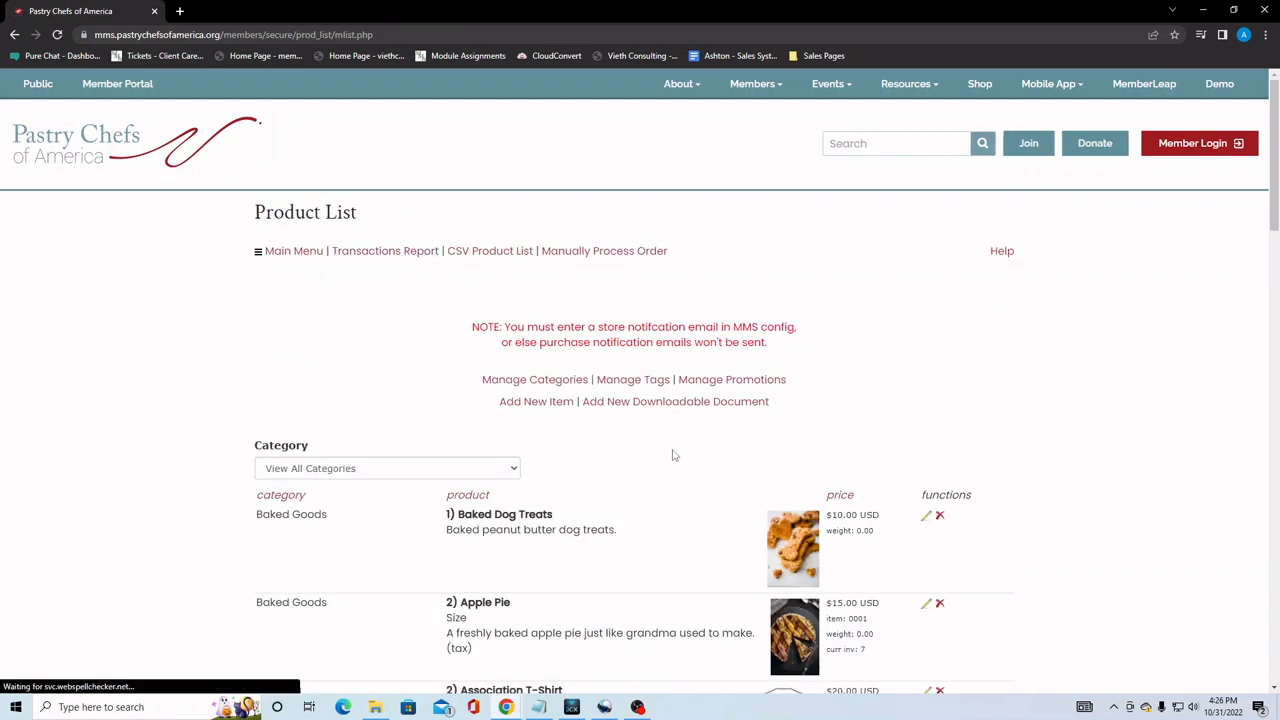
scroll(680, 456, down, 3)
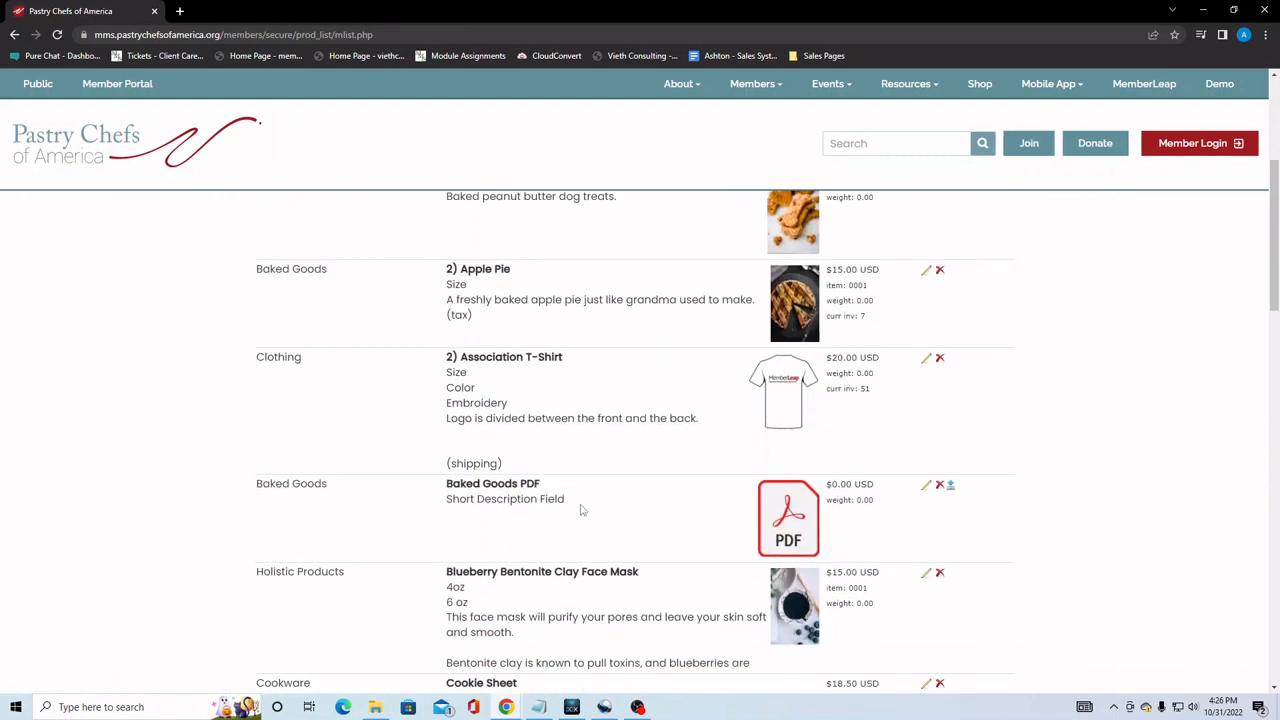
click(926, 486)
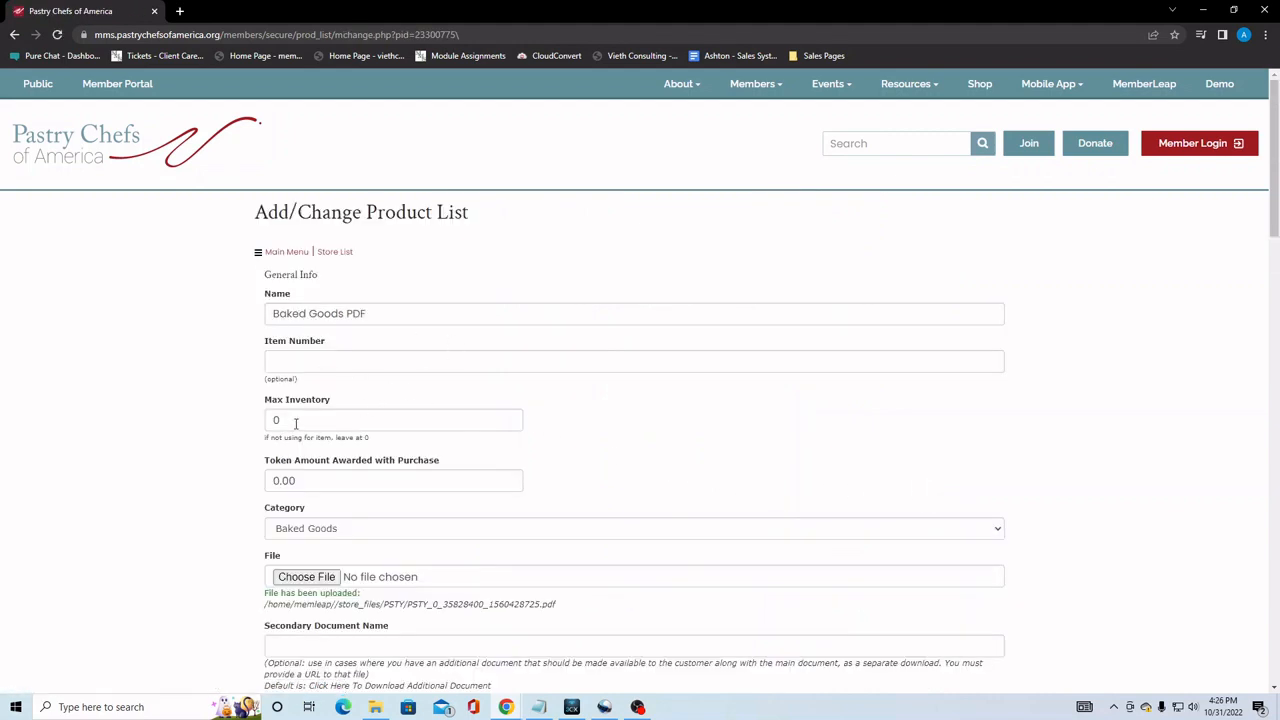
- Examine the Baked Goods PDF's Max Inventory, uploaded file path, and Secondary Document Name and URL fields
drag(274, 422, 306, 423)
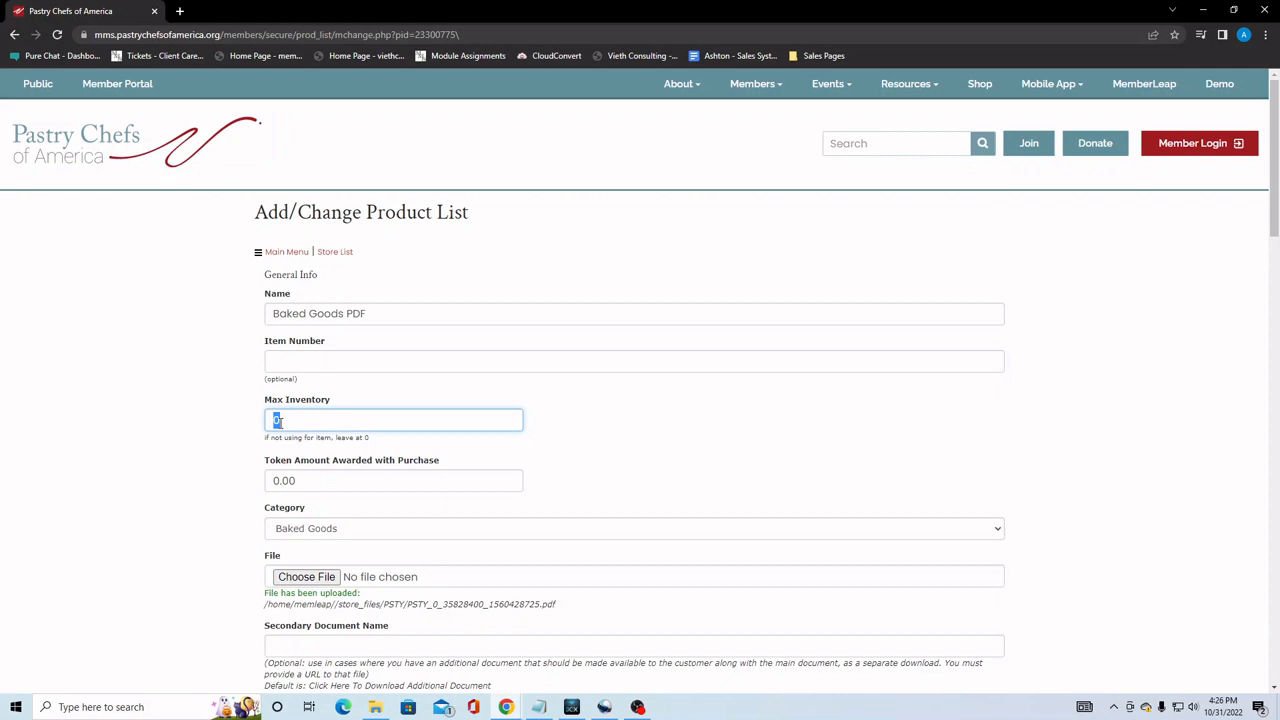
click(212, 421)
scroll(212, 421, down, 2)
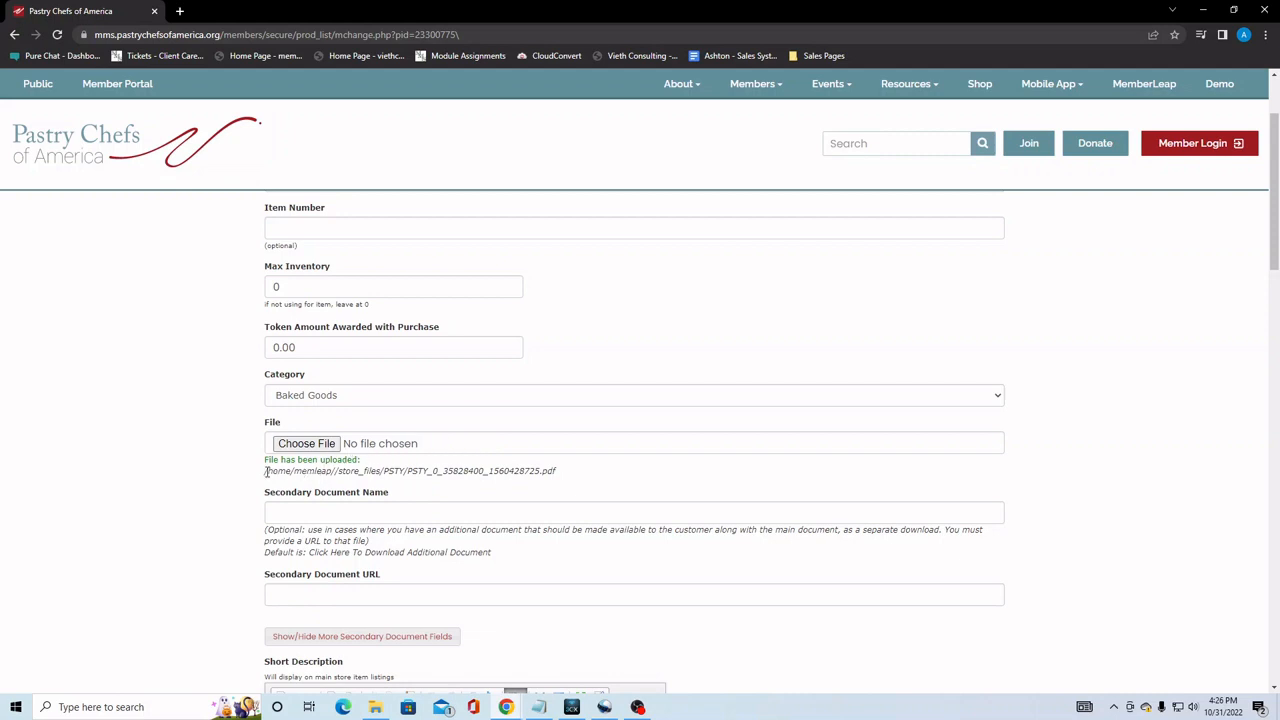
drag(266, 471, 565, 477)
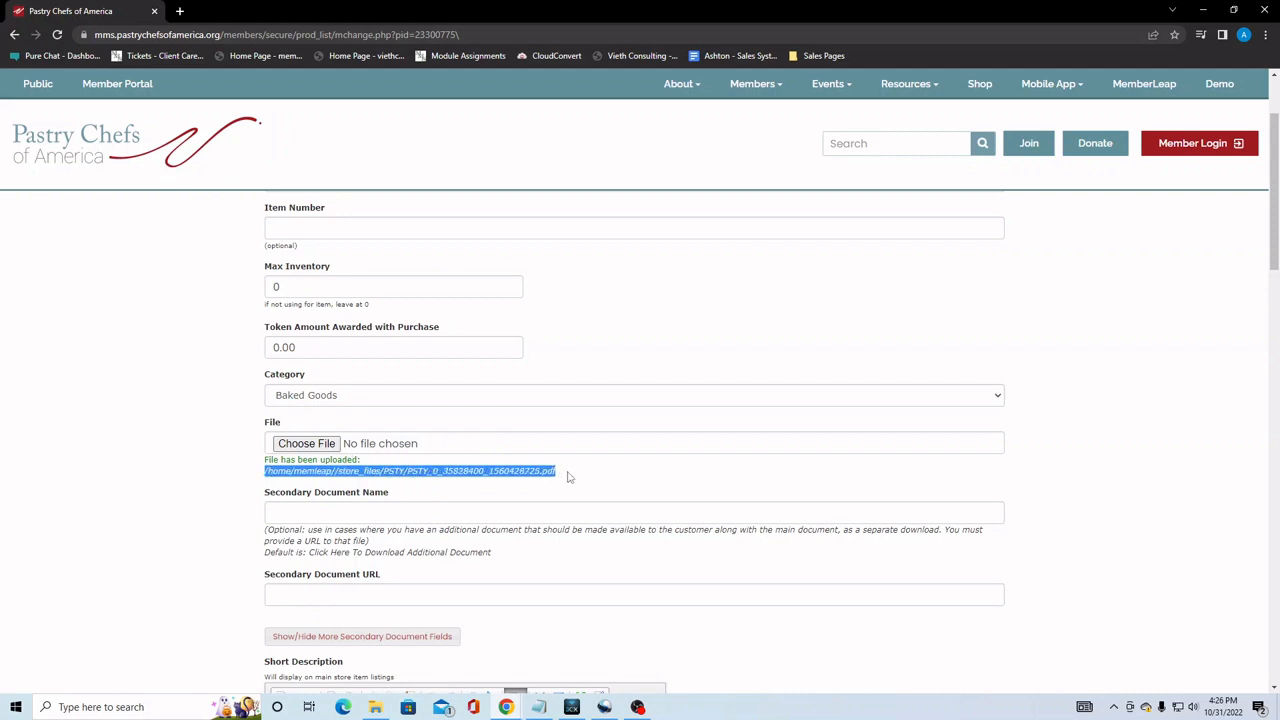
click(567, 477)
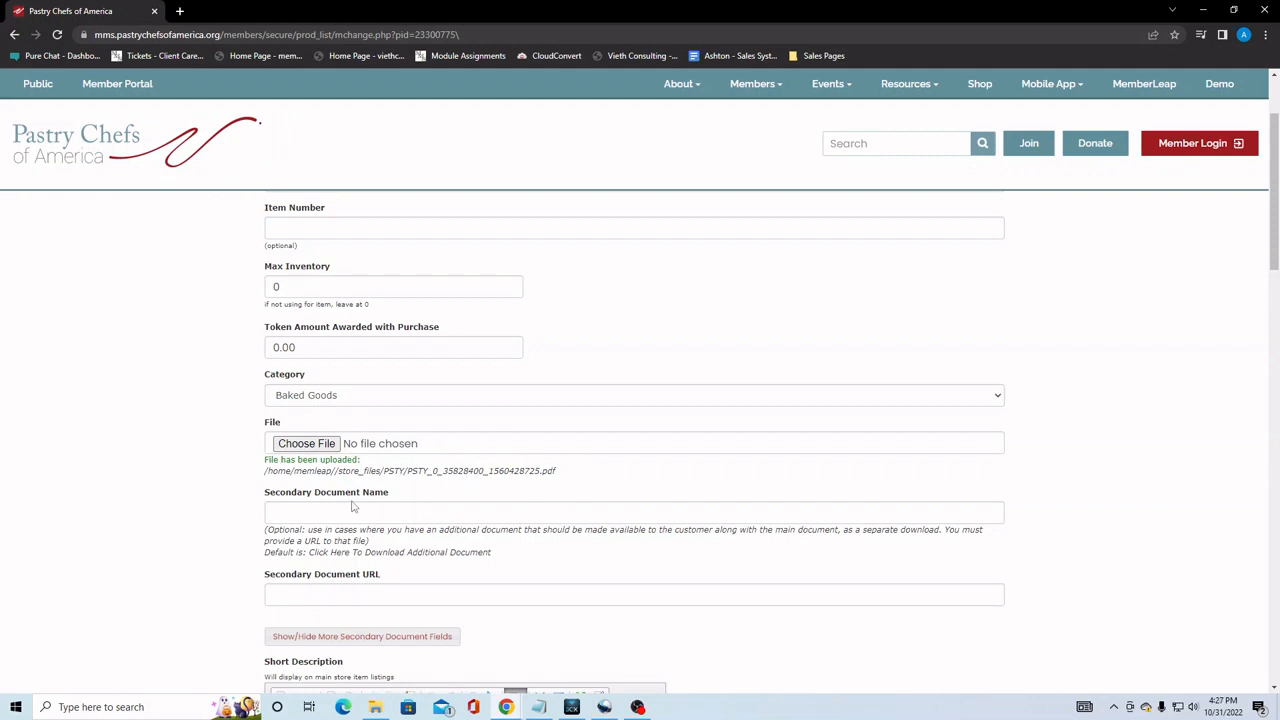
scroll(352, 507, down, 1)
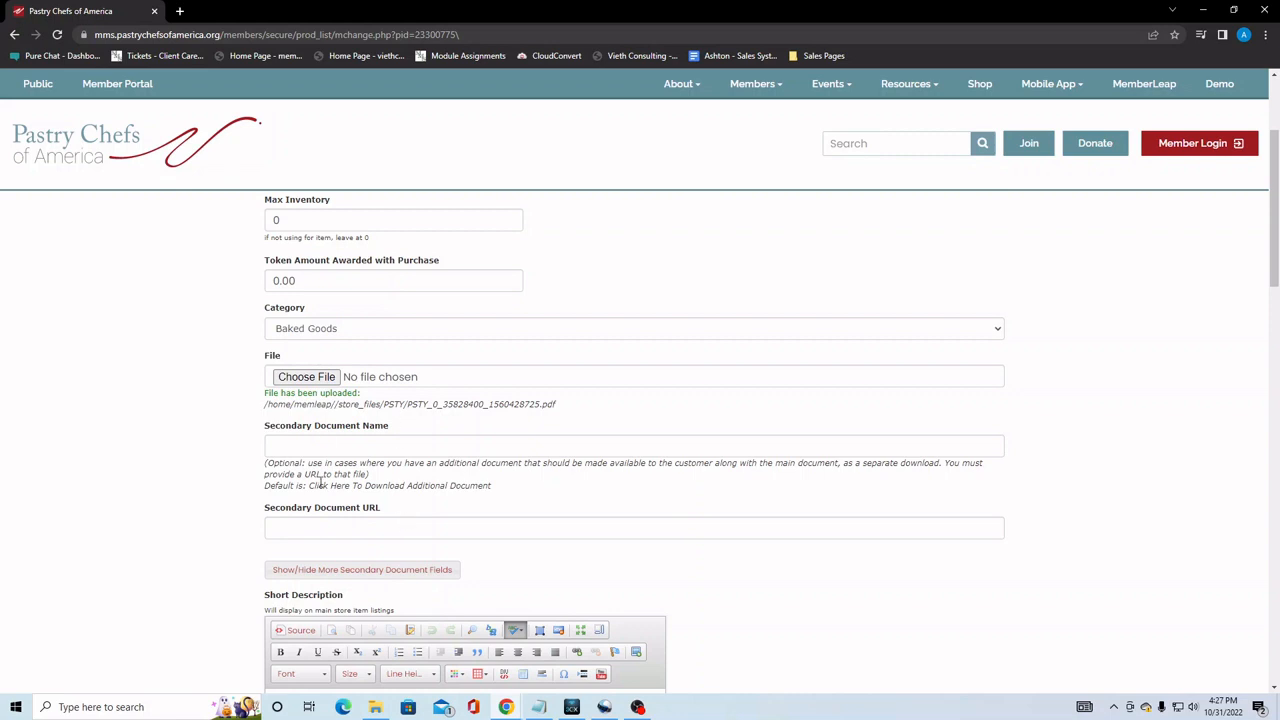
- Review the Baked Goods PDF's description, tag, price, General Ledger Account, product image, and availability settings down to its Individual Product URL
scroll(190, 492, down, 2)
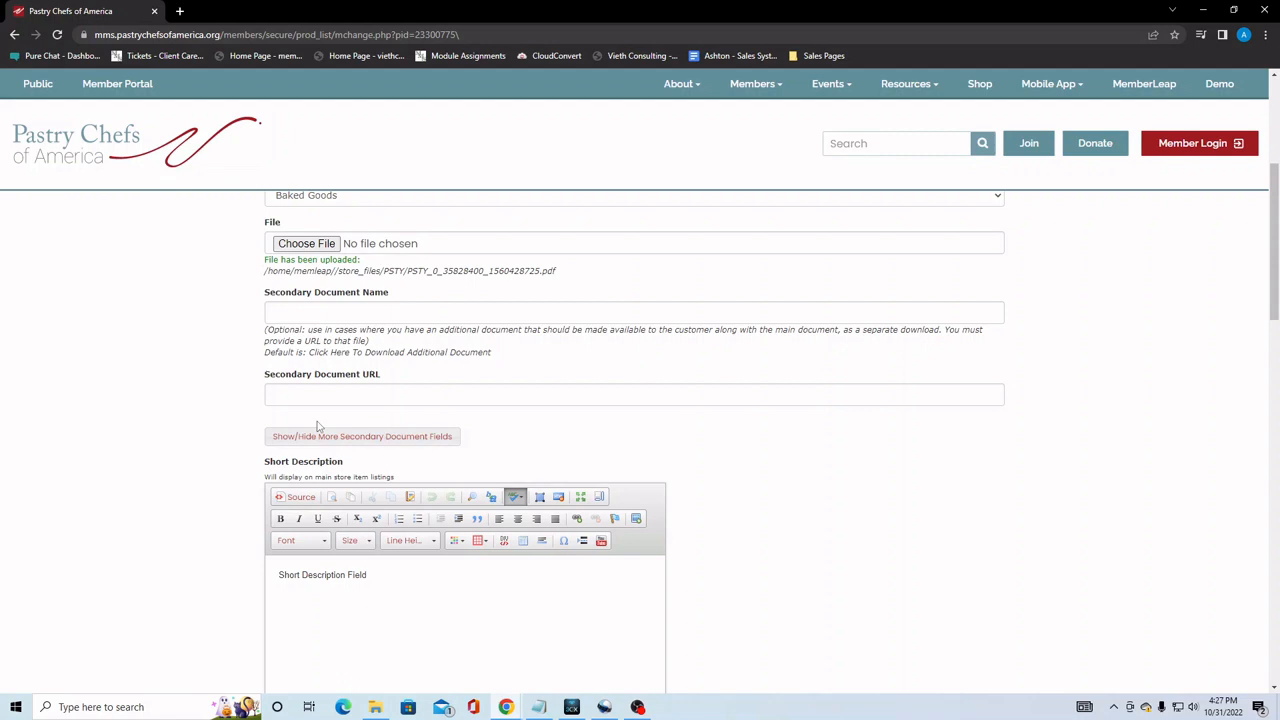
scroll(234, 457, down, 1)
scroll(314, 517, down, 5)
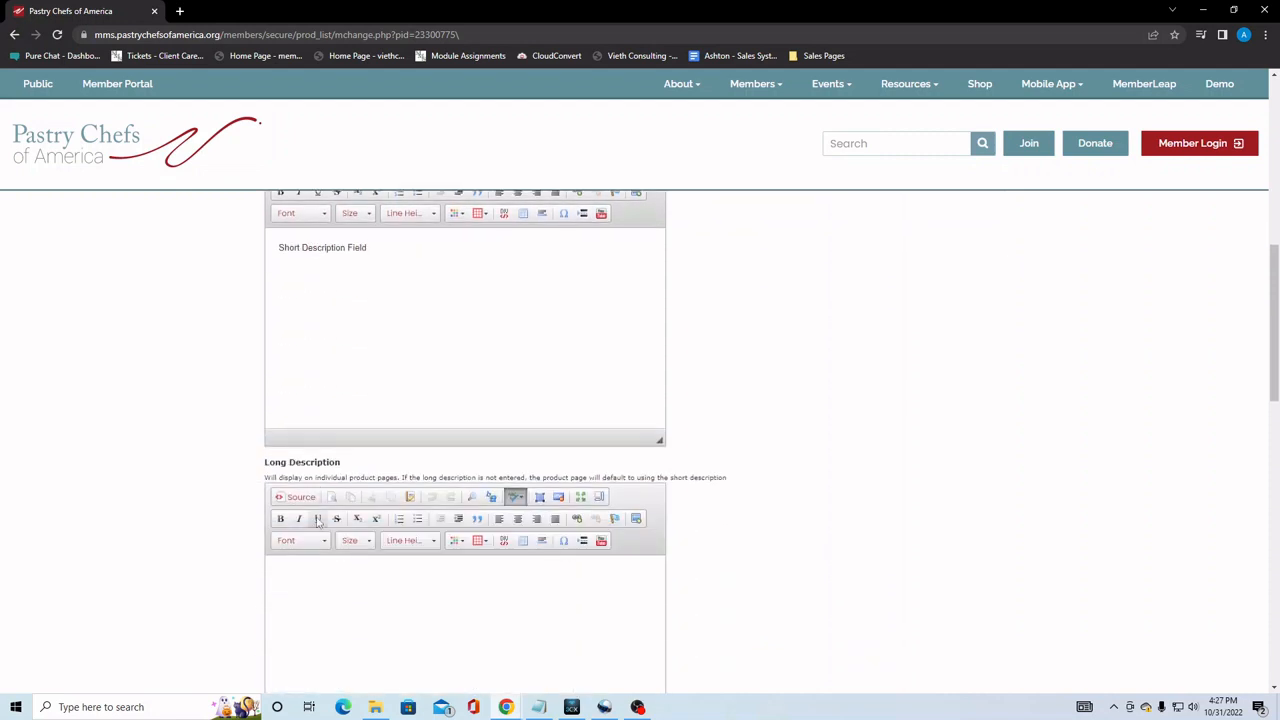
scroll(390, 453, down, 6)
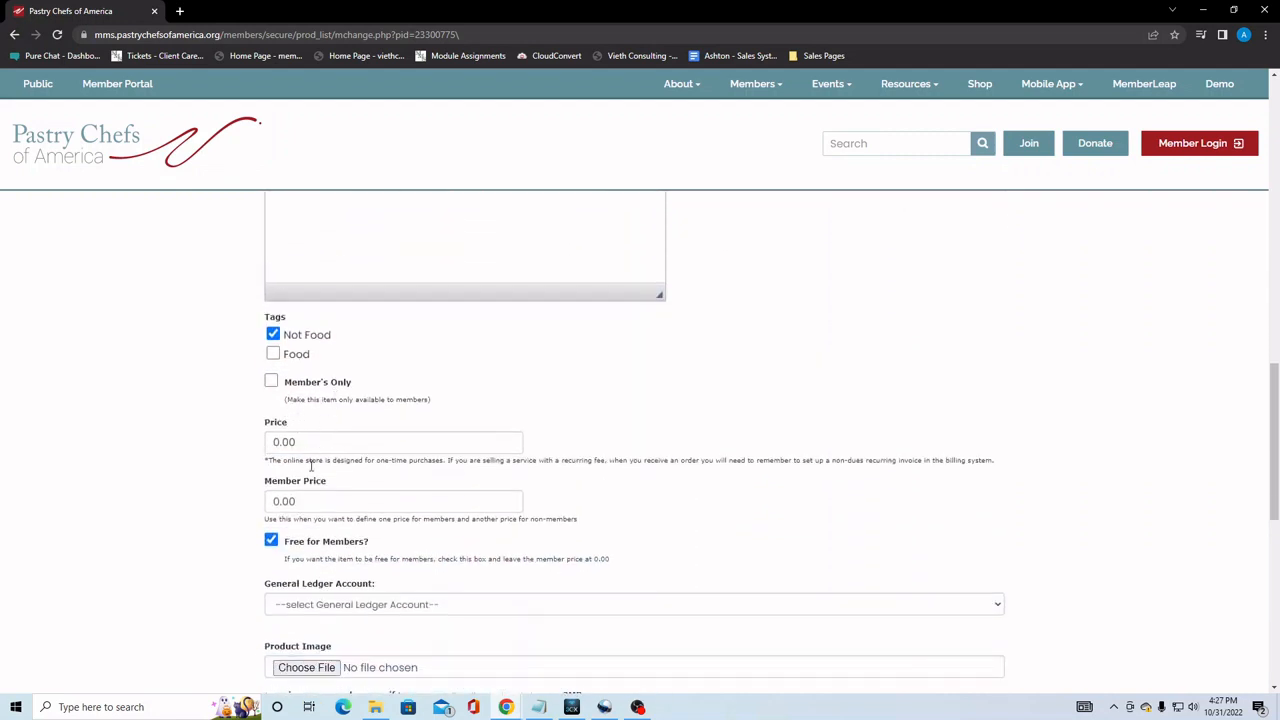
scroll(349, 508, down, 2)
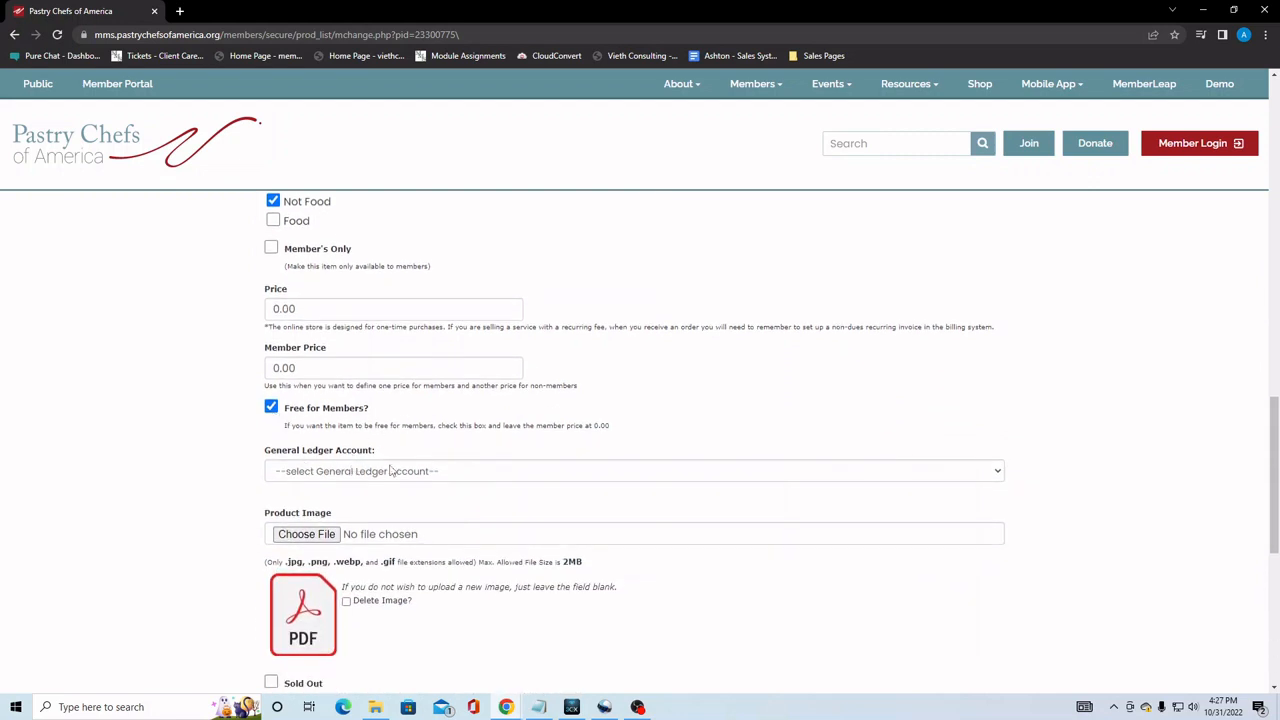
scroll(423, 481, down, 2)
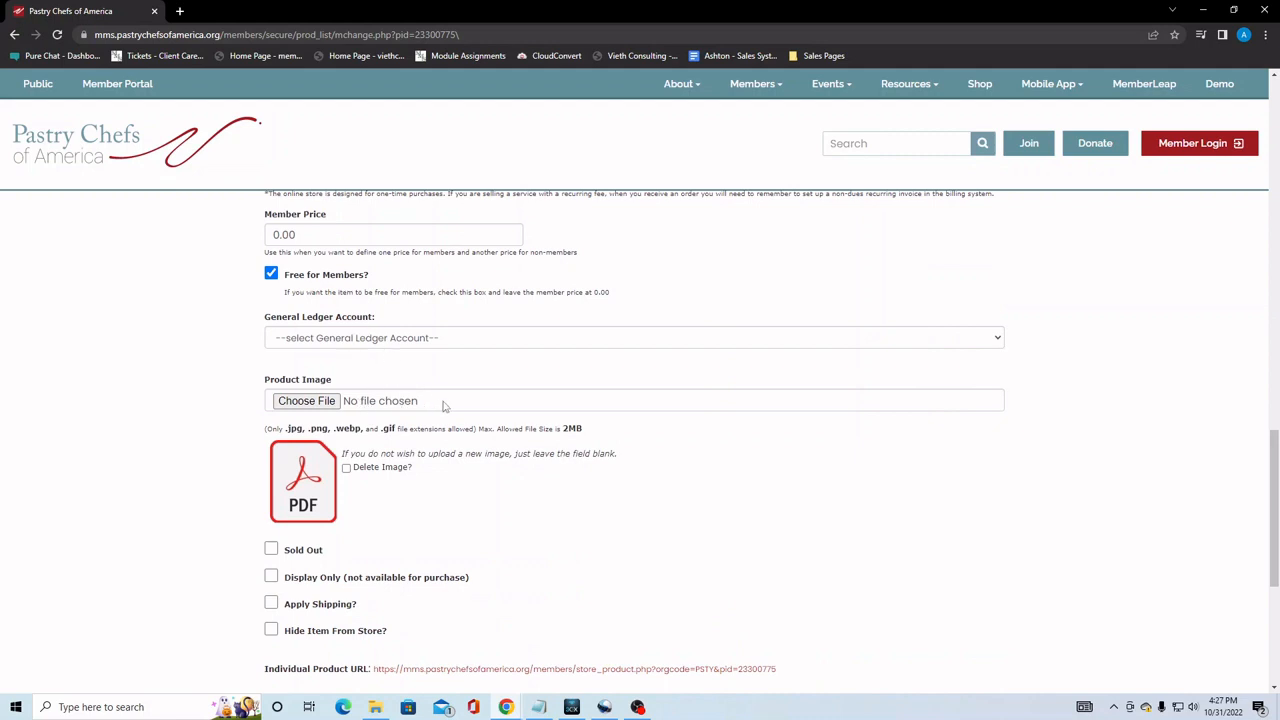
scroll(362, 521, down, 1)
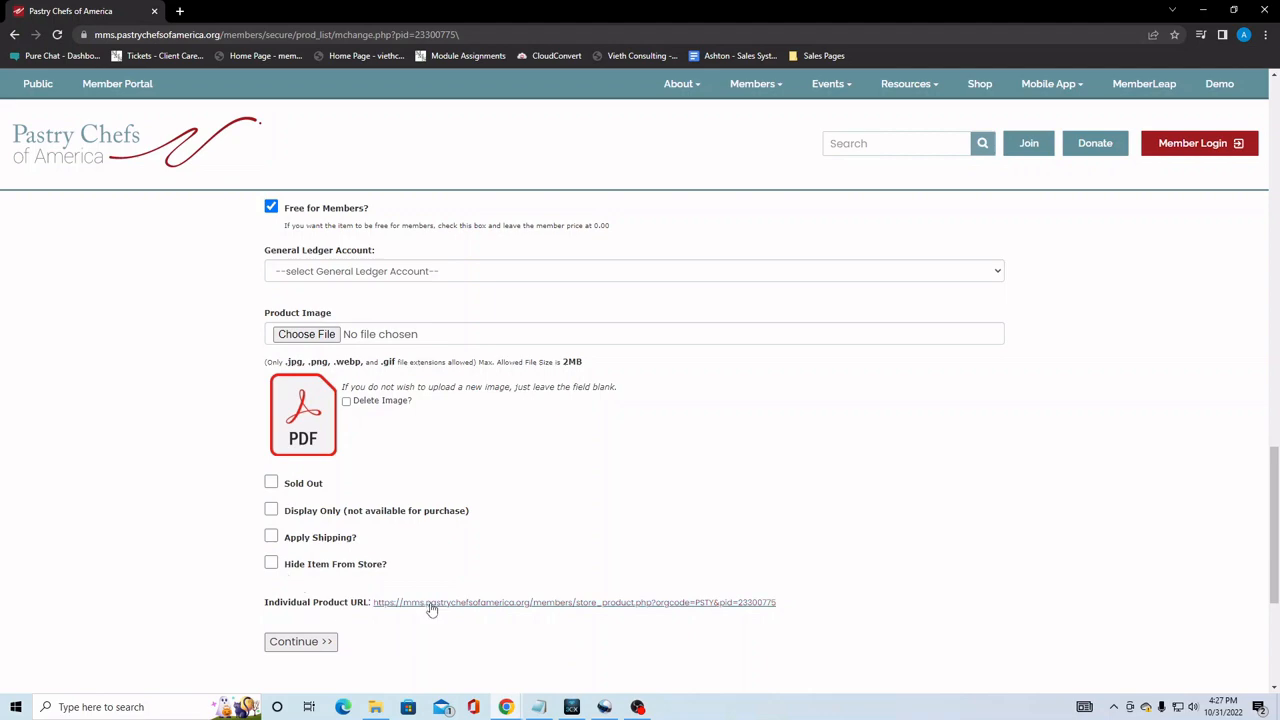
- Return to the store list and open the Macaroons subcategory of Baked Goods for editing from category management
scroll(425, 606, up, 10)
scroll(420, 601, up, 10)
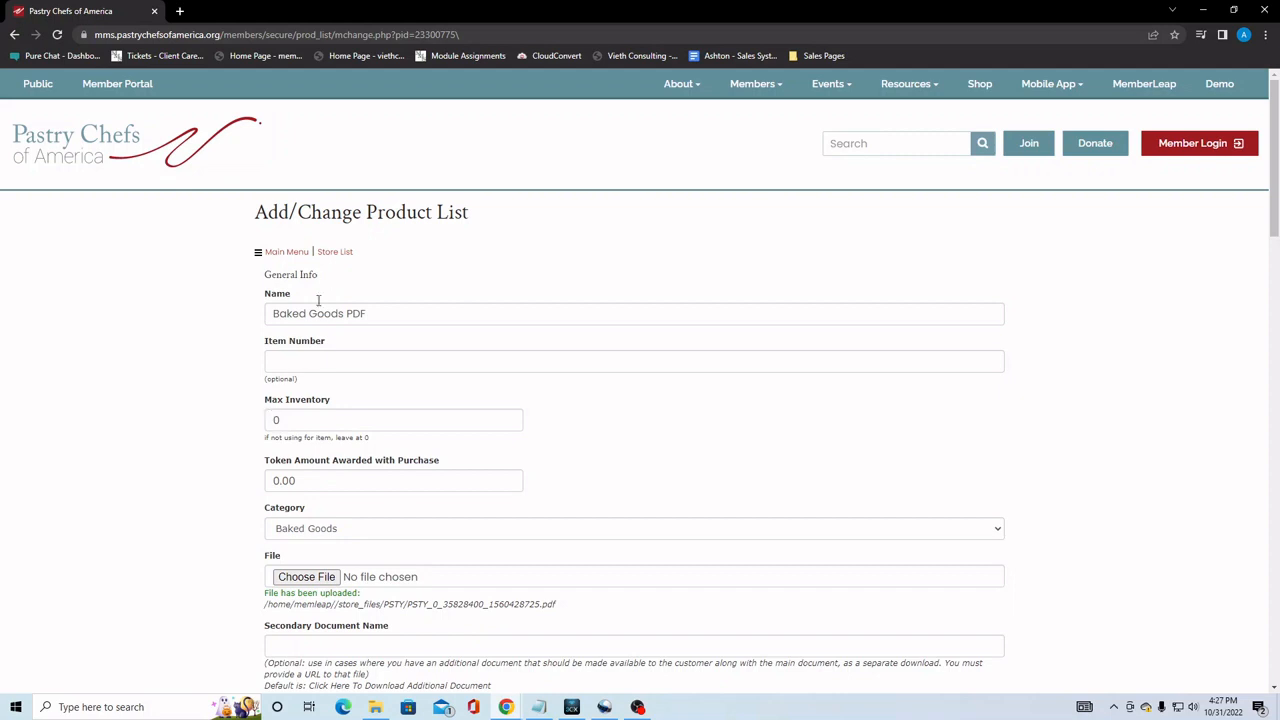
click(335, 251)
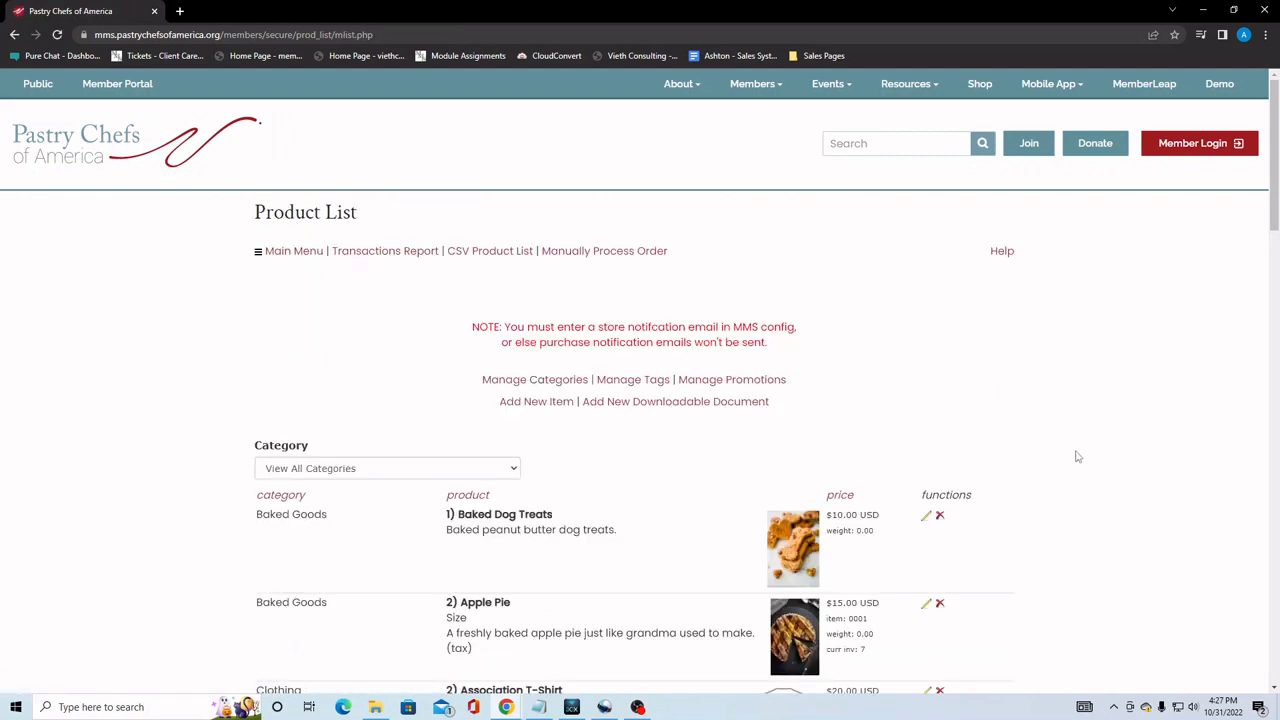
scroll(1077, 456, down, 1)
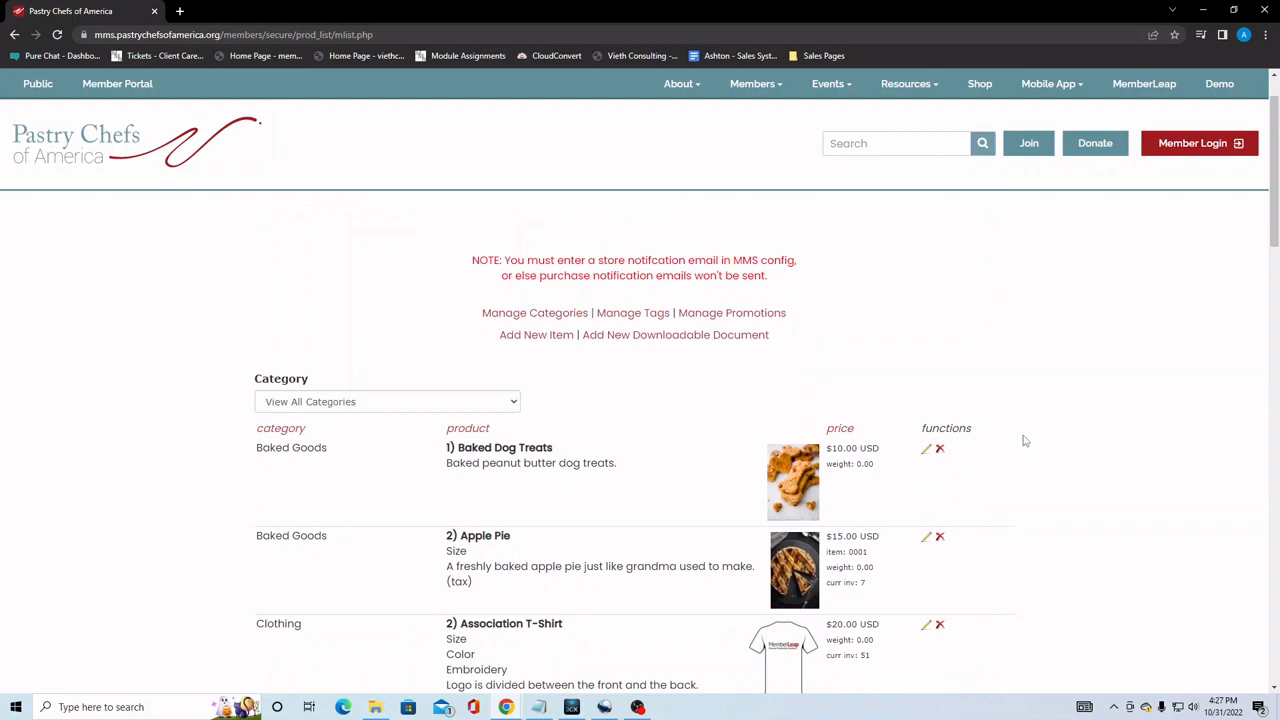
click(541, 316)
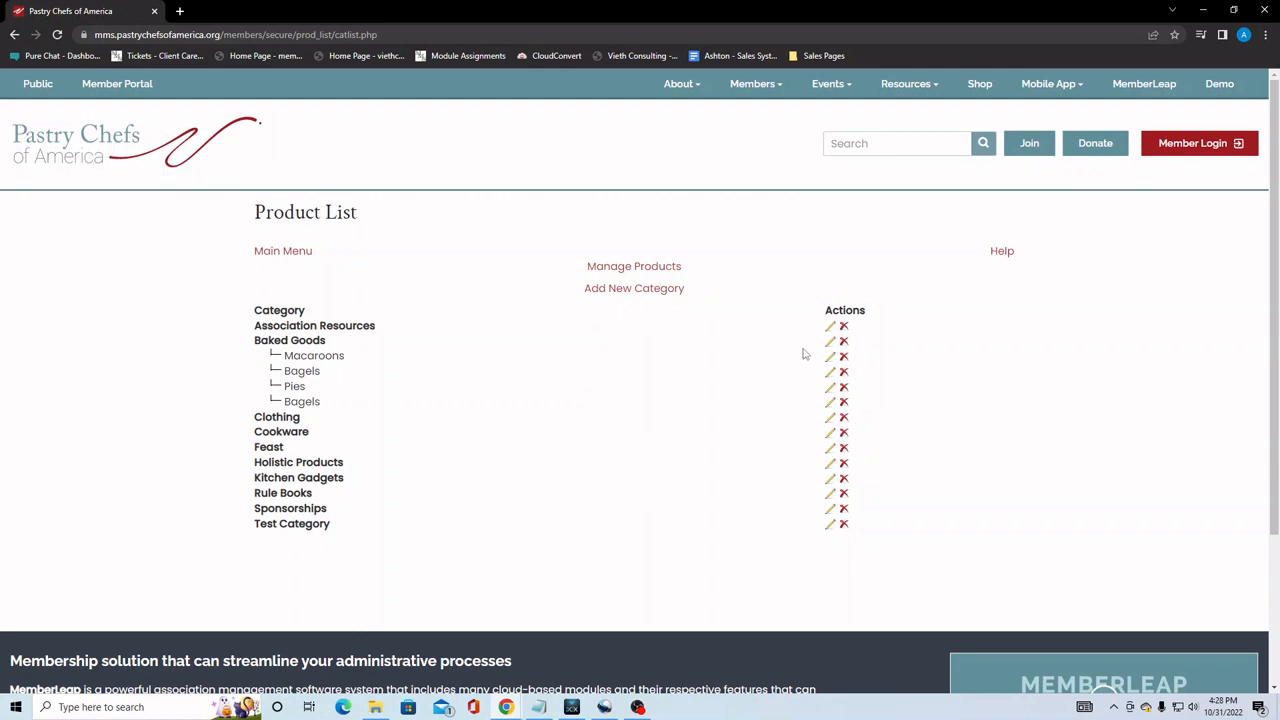
click(828, 366)
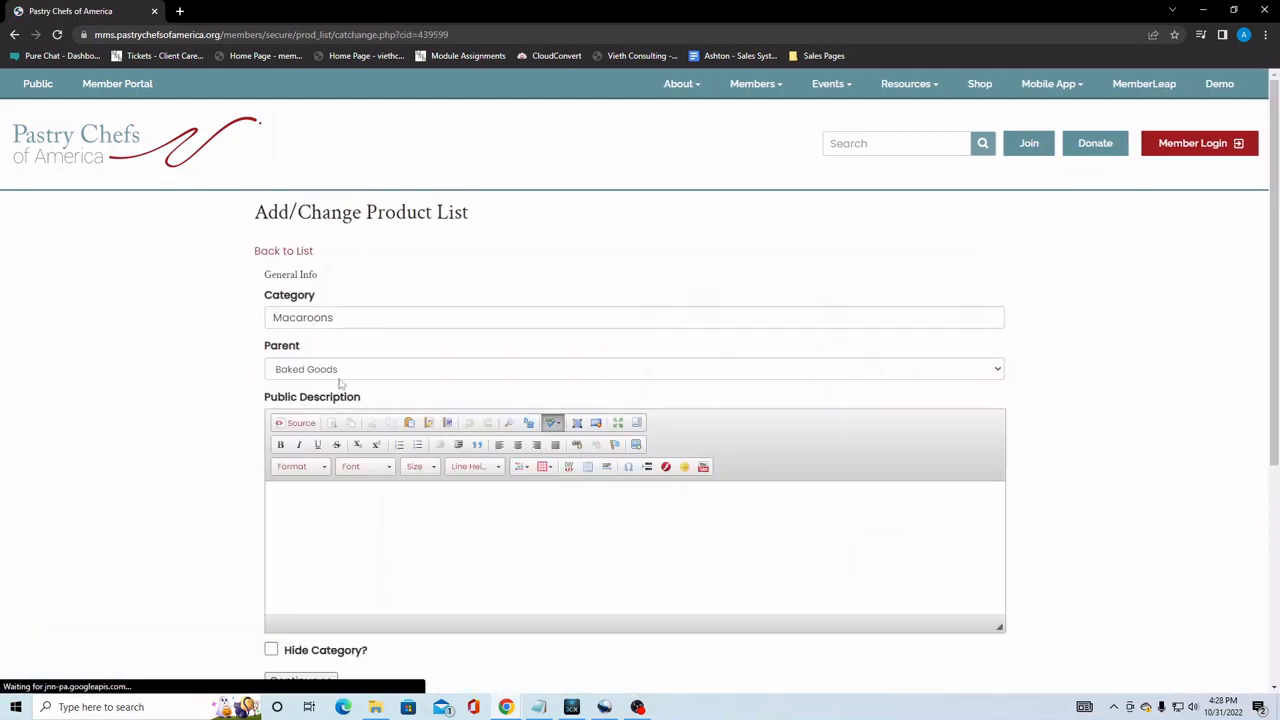
- Examine the Macaroons category's Parent choices, Public Description field, and Hide Category option
click(437, 374)
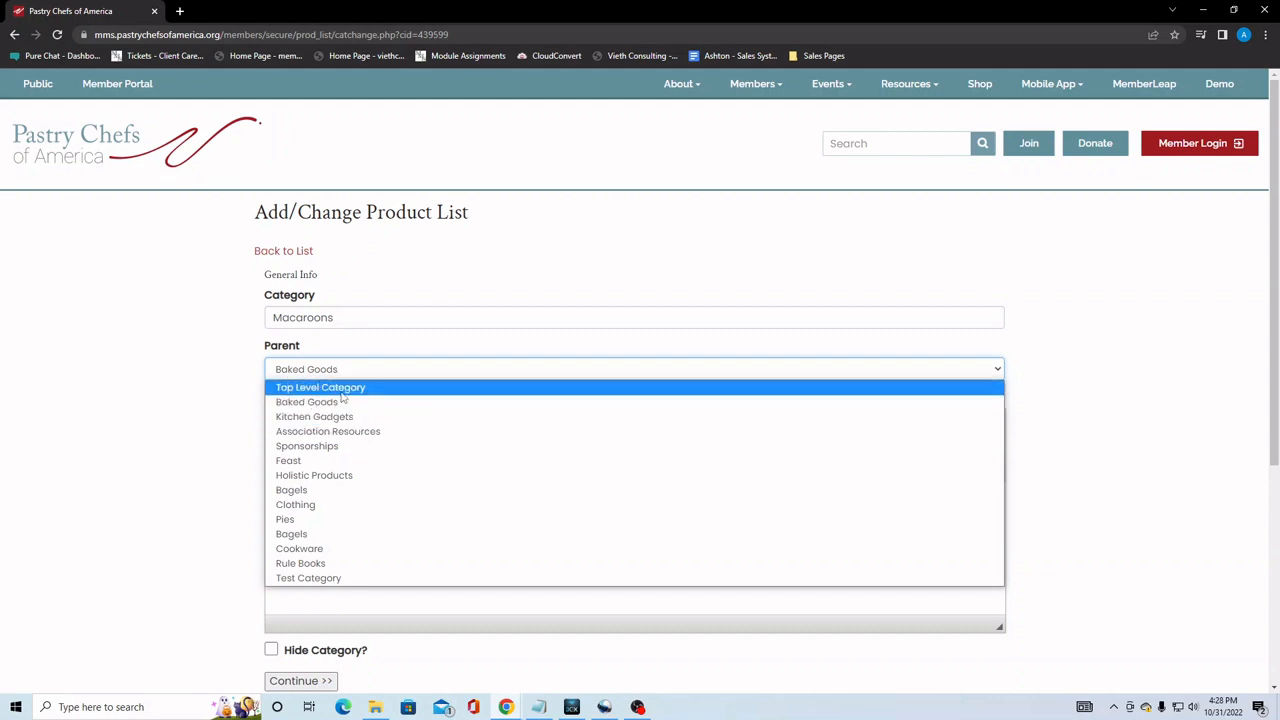
click(175, 408)
click(322, 374)
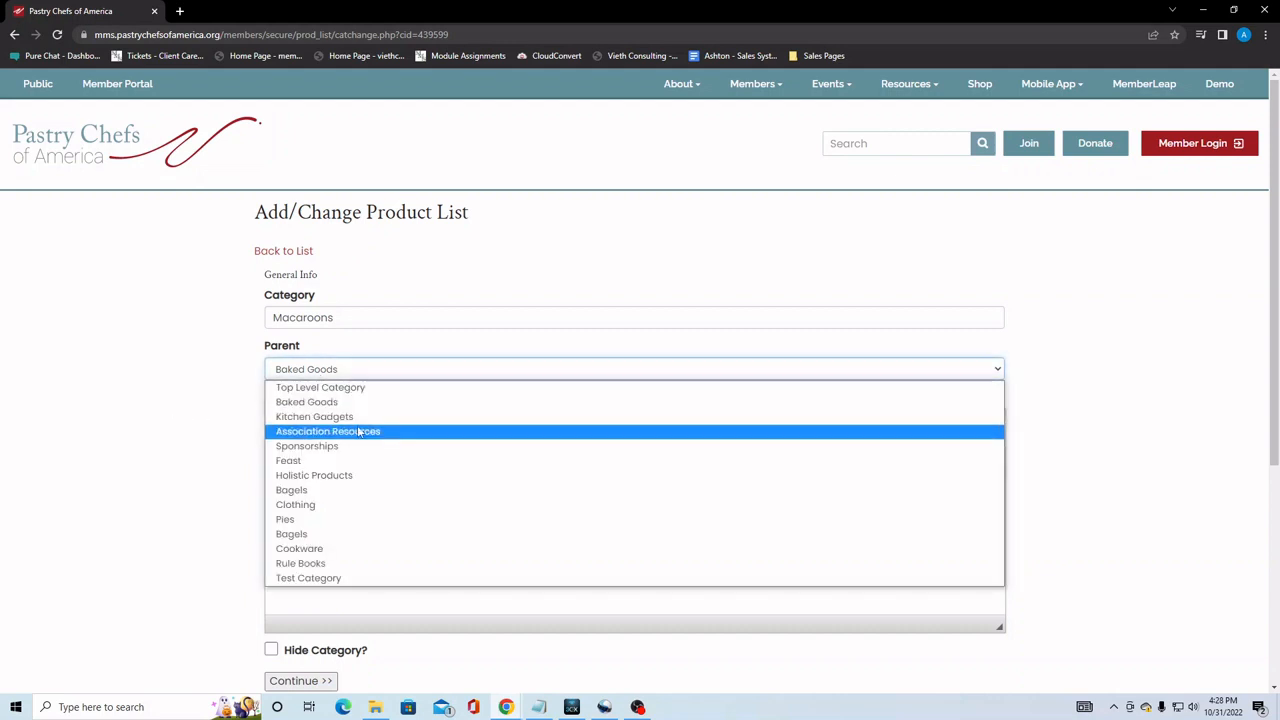
click(236, 396)
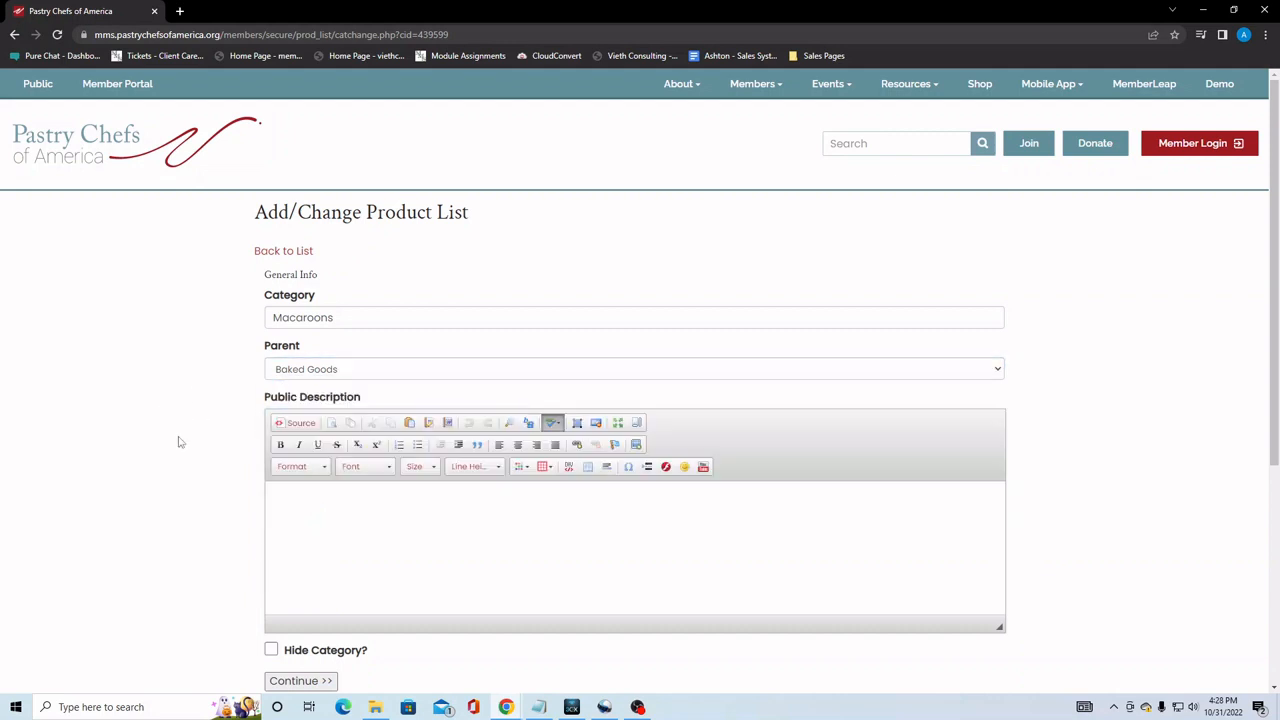
scroll(189, 500, down, 1)
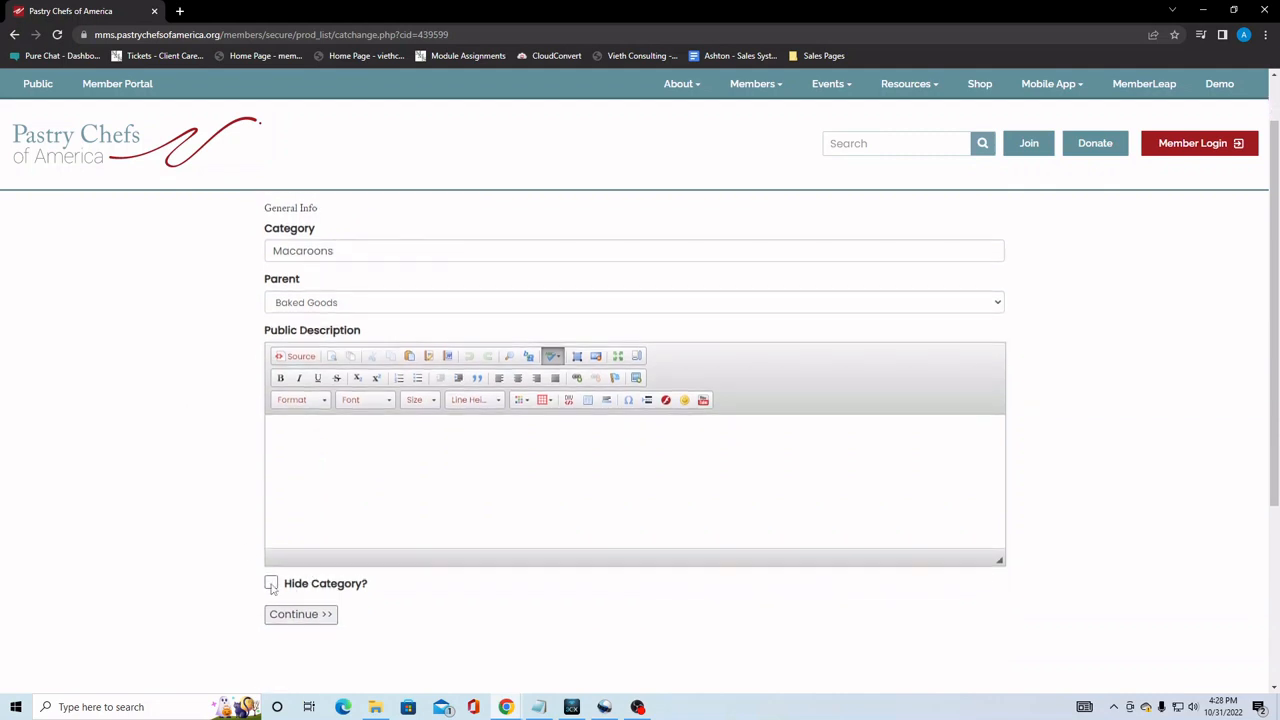
scroll(190, 391, up, 1)
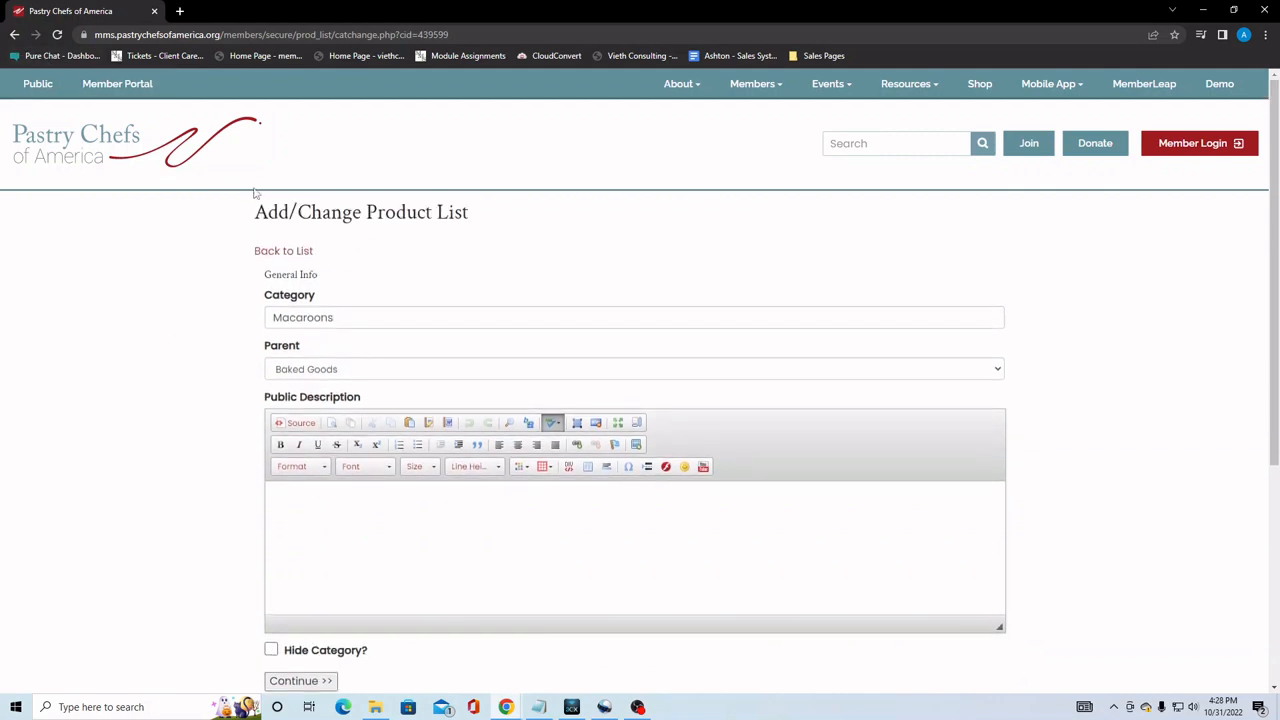
- Go back to the product list and open the Food tag for editing from tag management
click(15, 35)
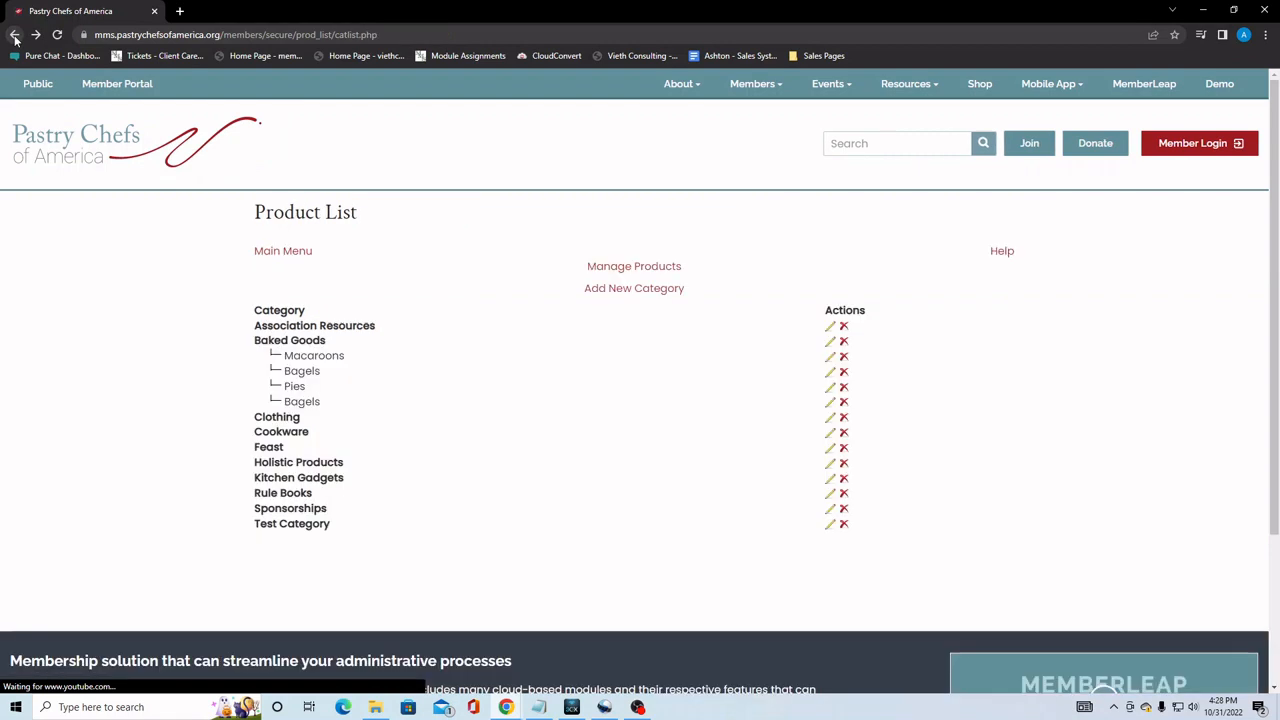
click(15, 35)
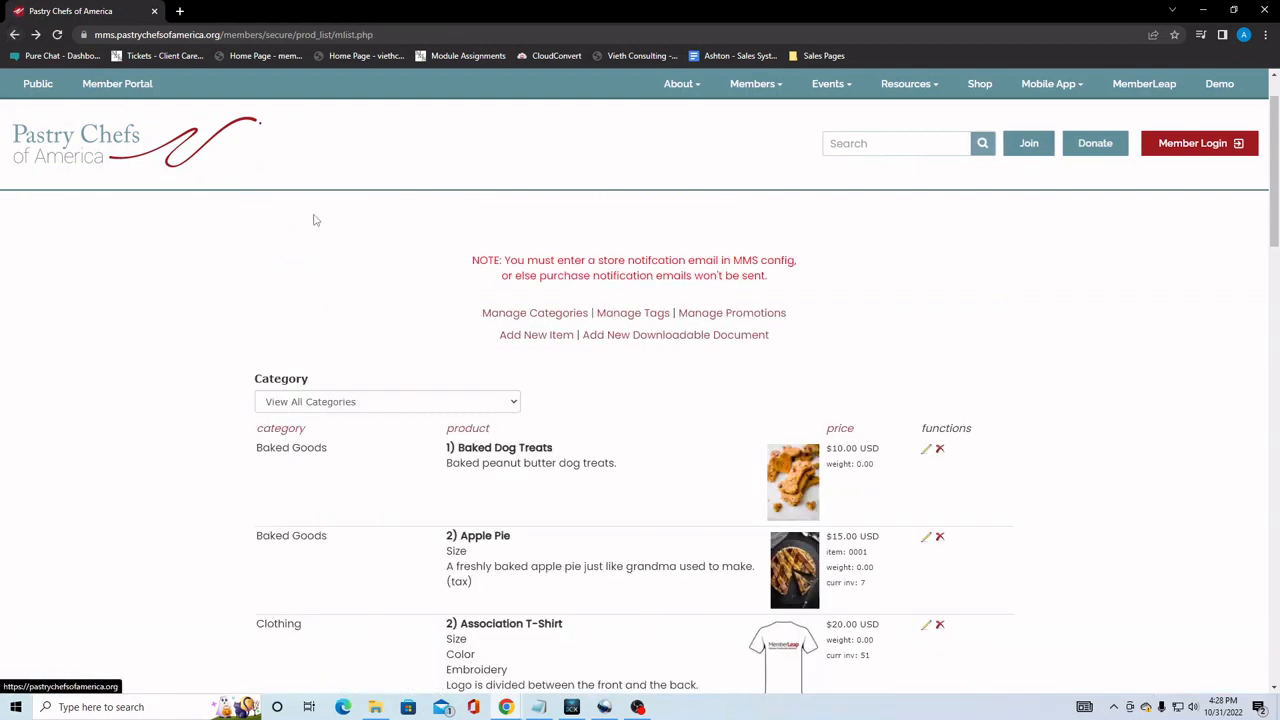
click(640, 314)
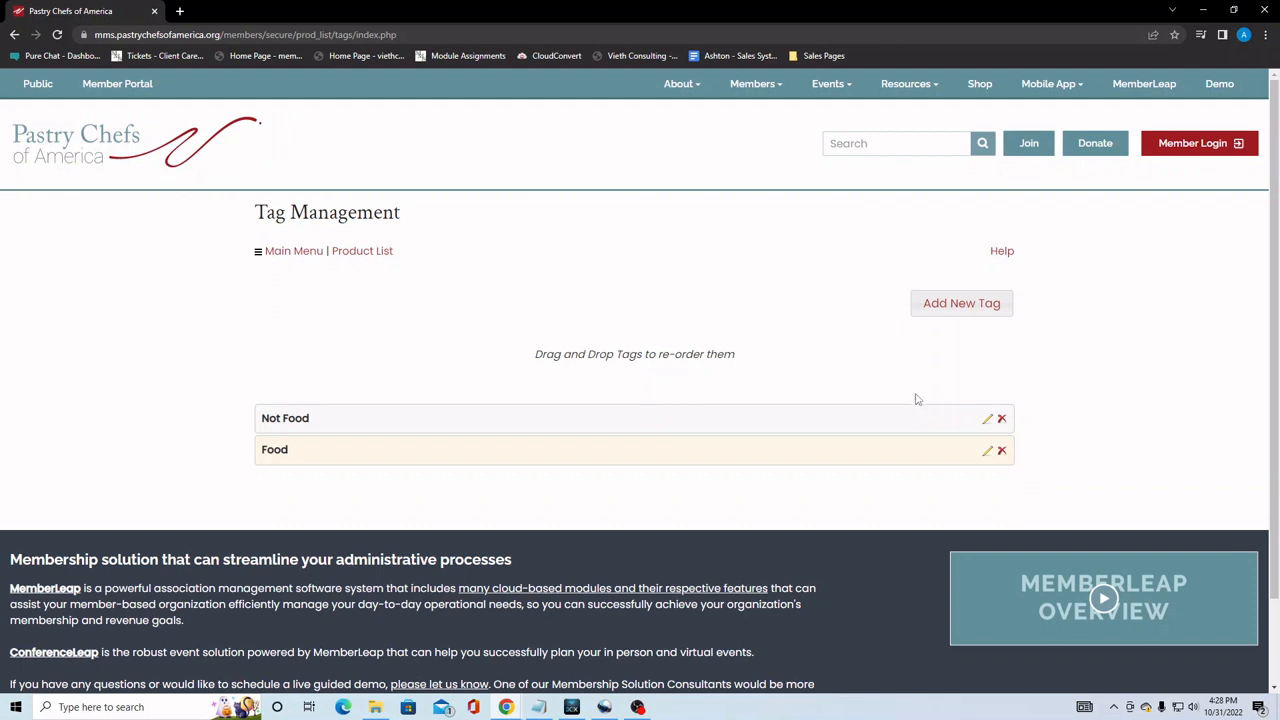
click(987, 455)
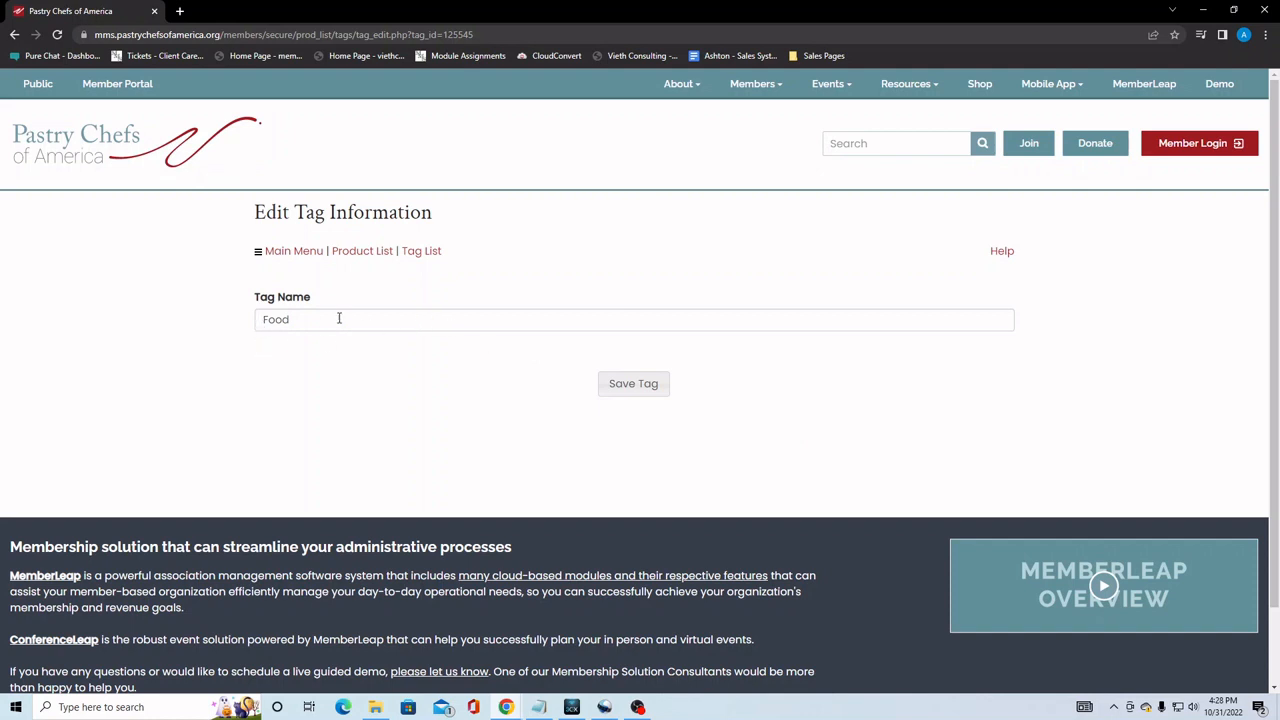
- Go back to the product list and open the What a Deal! promotion for editing from promotion management
click(15, 35)
click(16, 36)
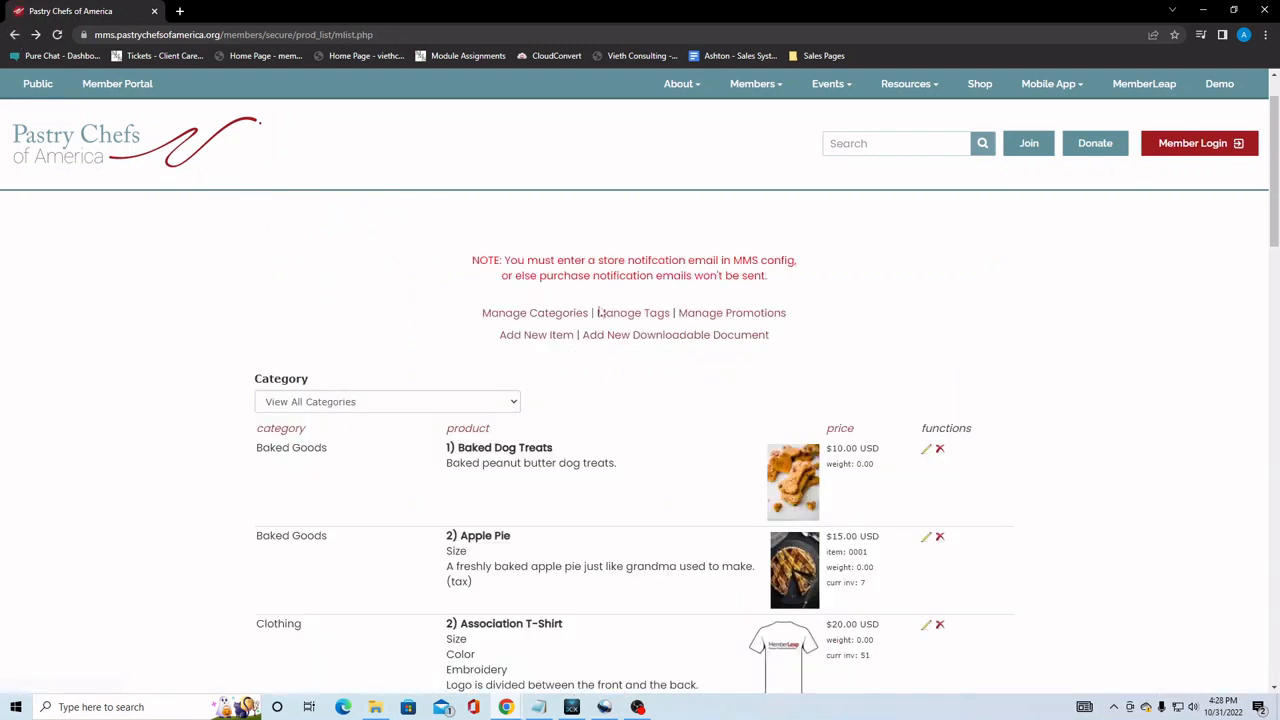
click(718, 316)
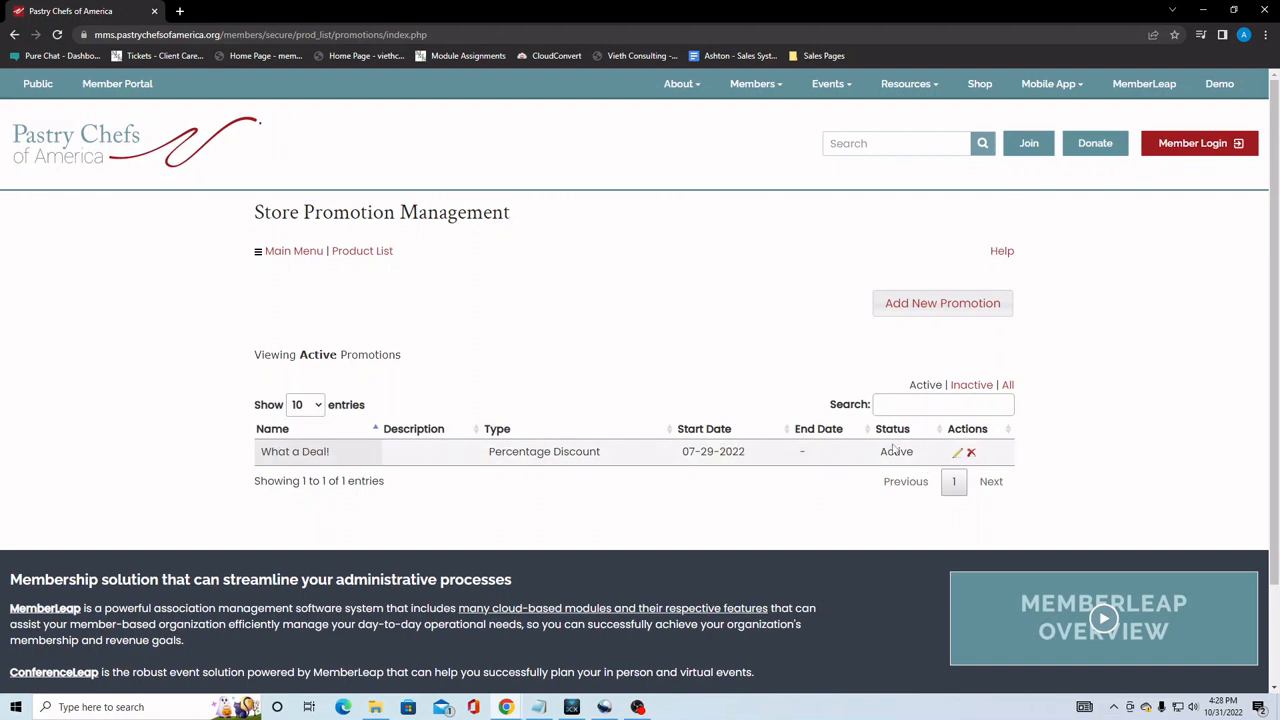
click(956, 456)
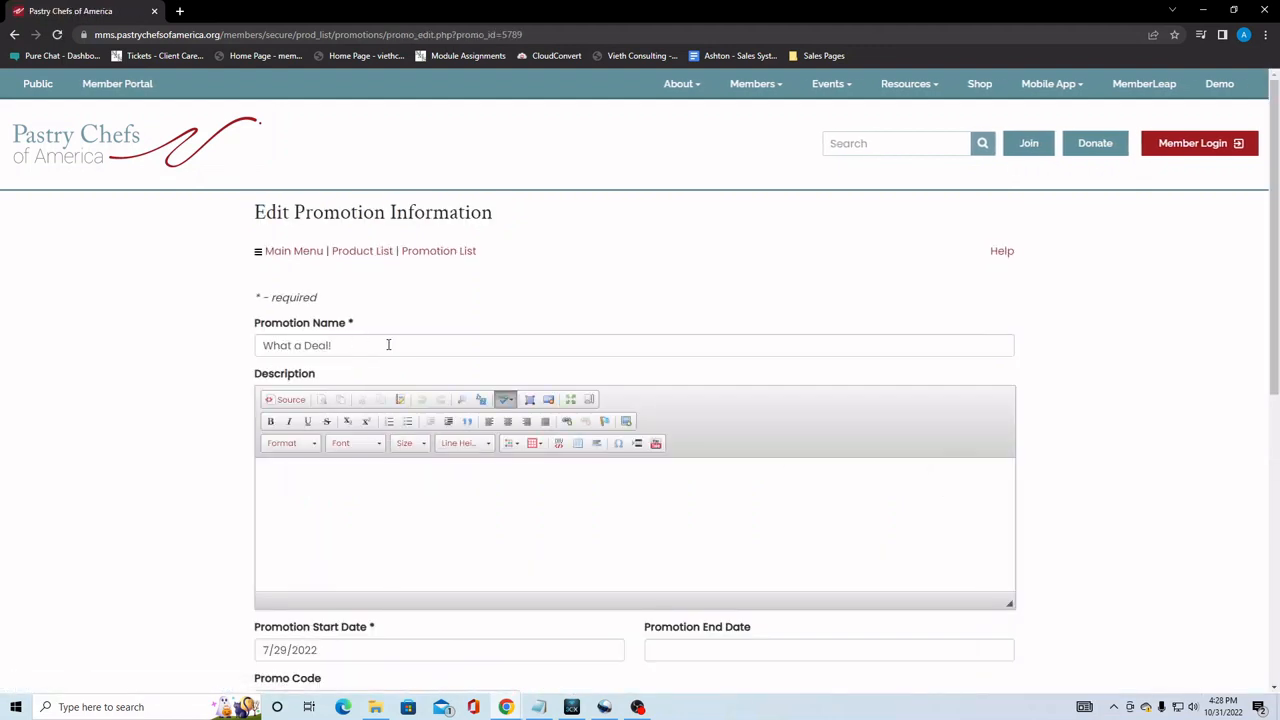
- Examine the promotion's description, start and end dates, Promo Code field, and Members Only Promotion option
scroll(316, 380, down, 1)
scroll(420, 476, down, 1)
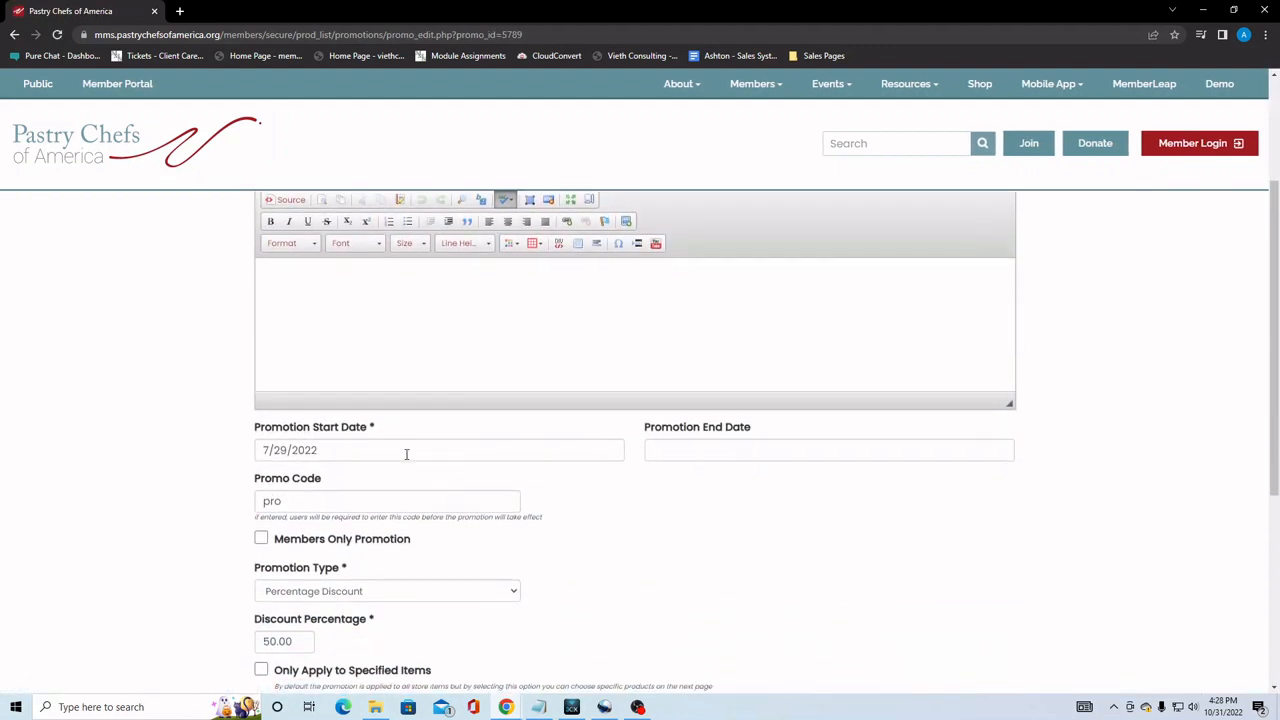
scroll(343, 445, down, 1)
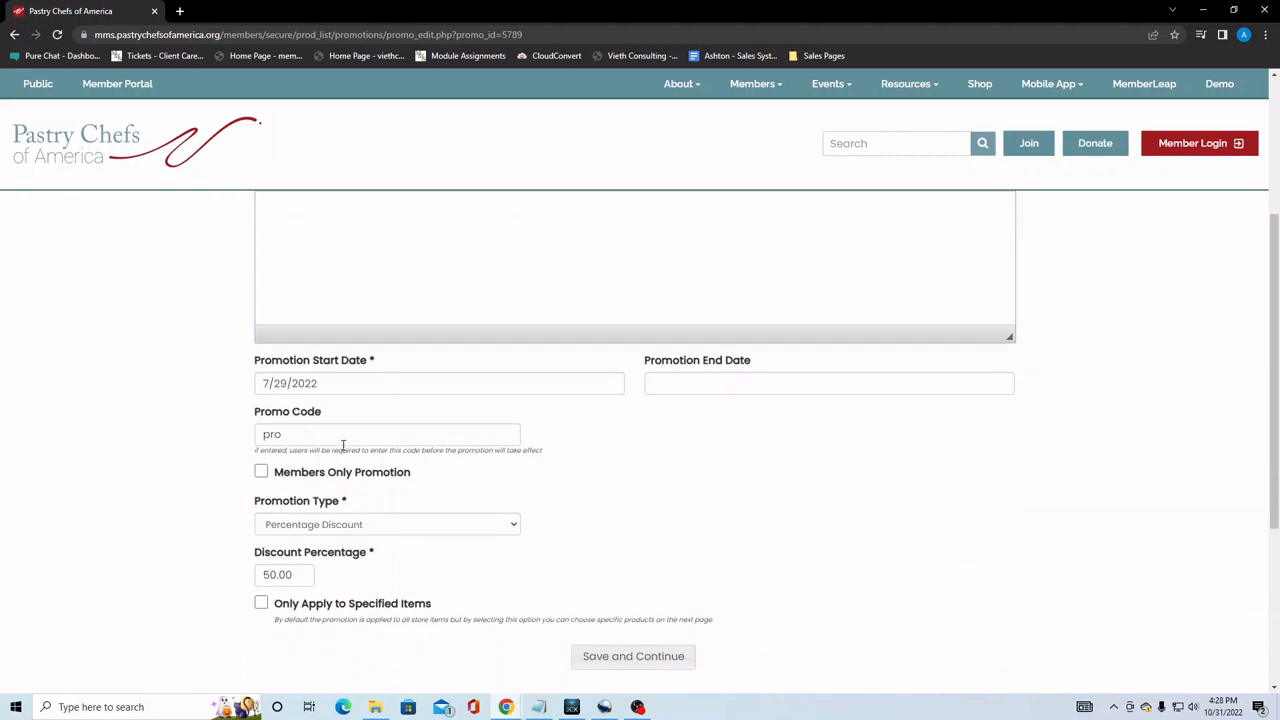
click(261, 472)
click(261, 472)
- Examine the Promotion Type choices, Discount Percentage field, and Only Apply to Specified Items option, keeping the promotion's settings as they are
click(397, 529)
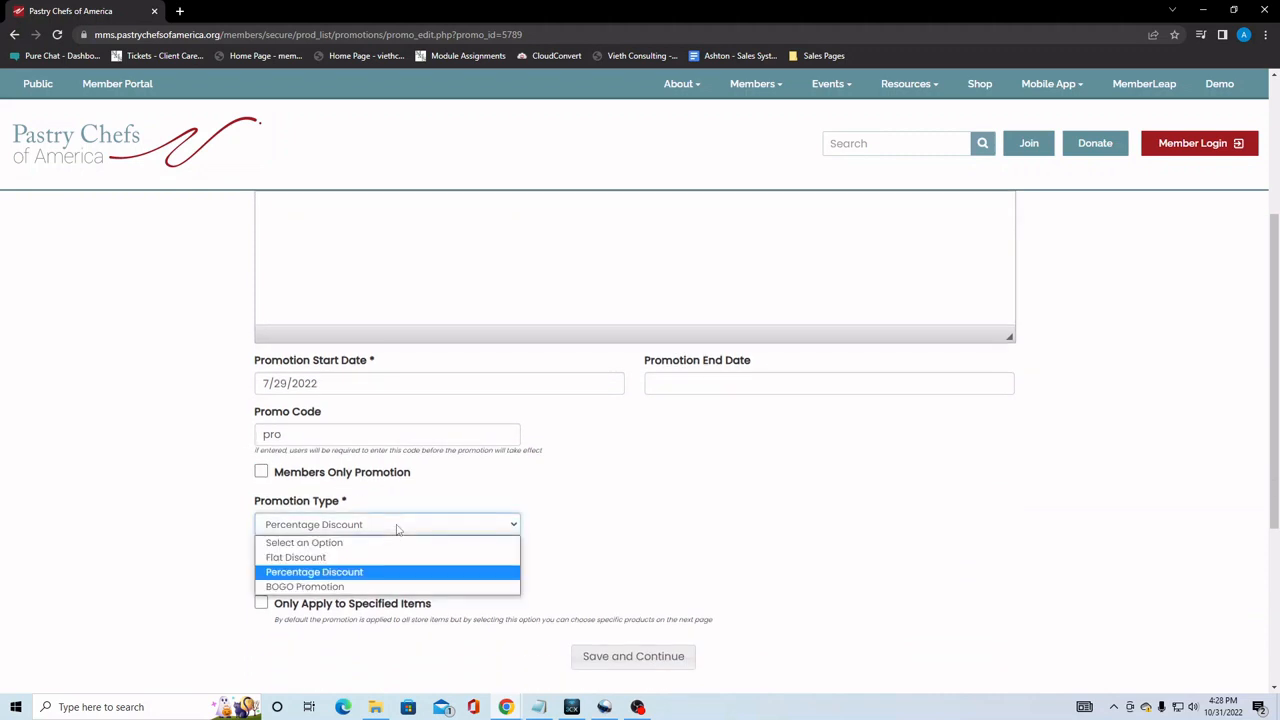
click(397, 529)
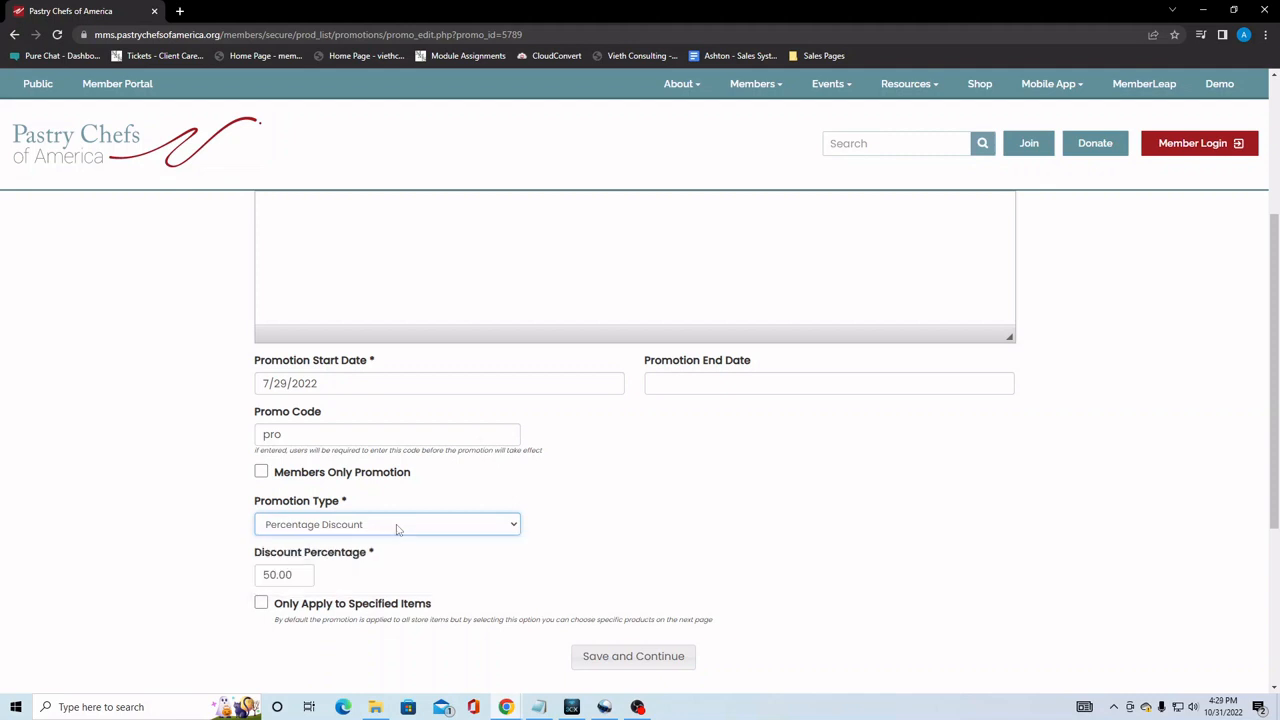
click(432, 577)
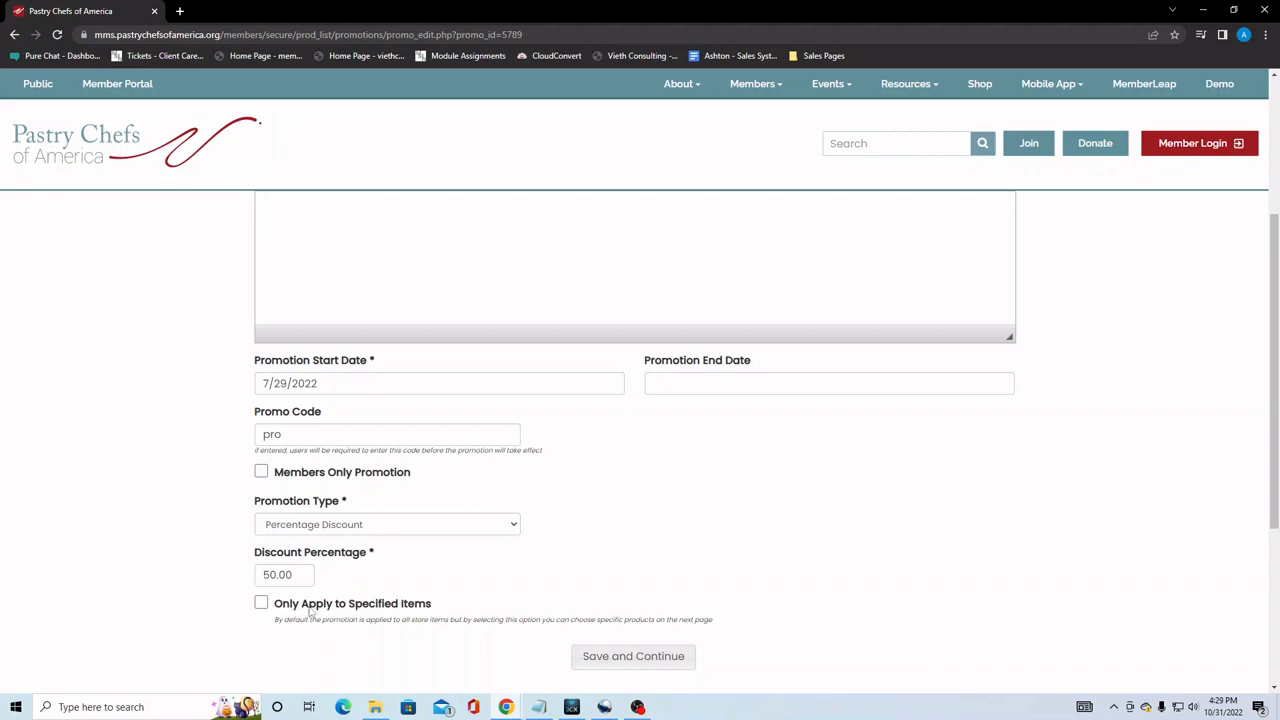
scroll(346, 619, down, 1)
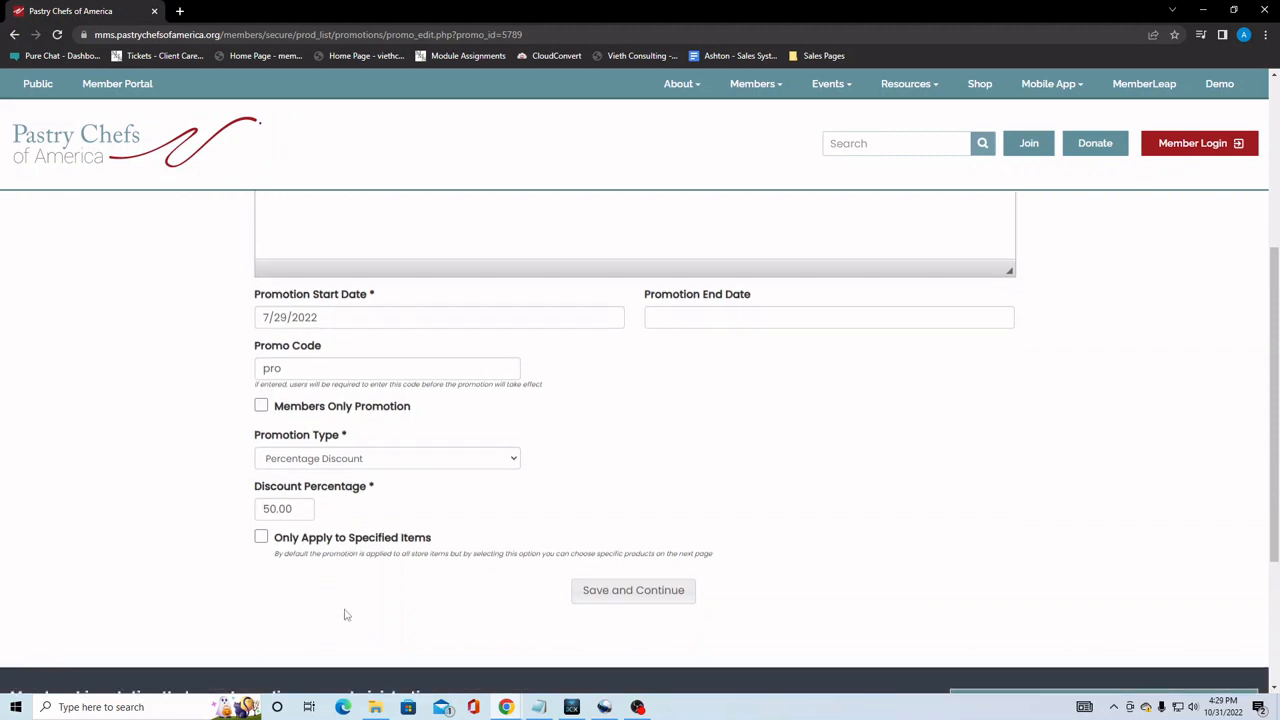
click(261, 537)
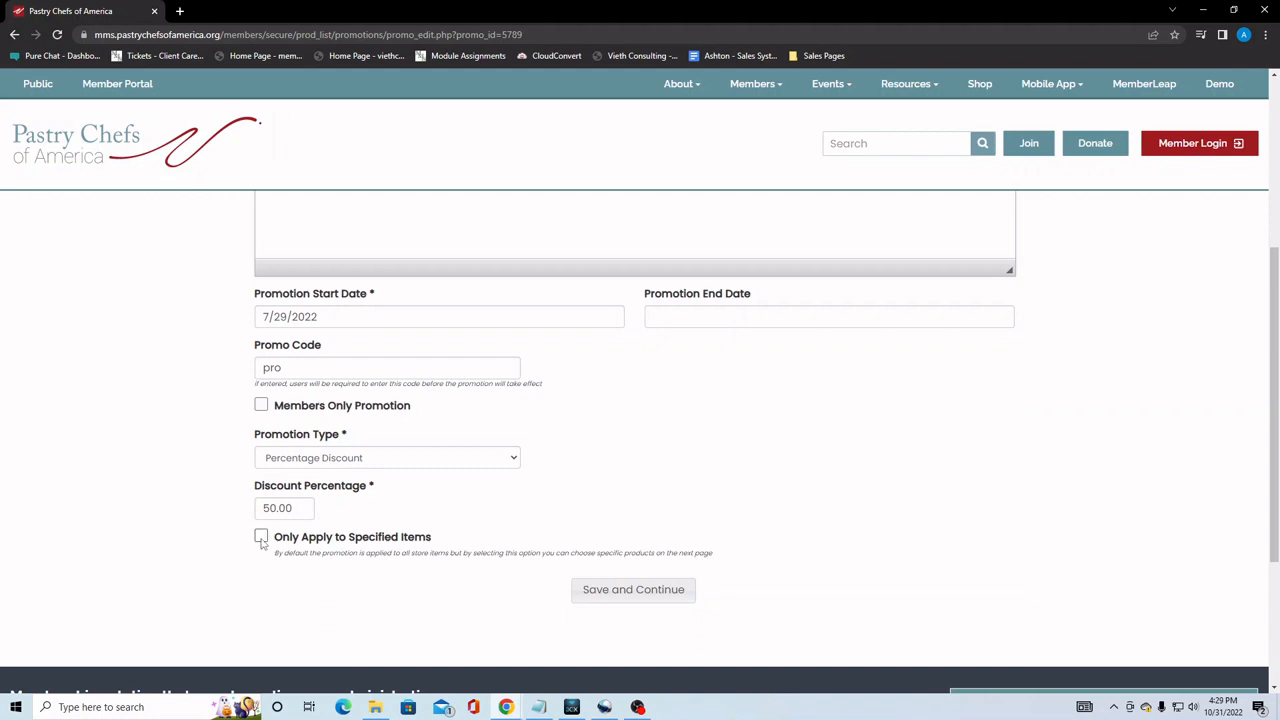
click(261, 538)
- Leave the promotion without saving, reopen promotion management, and list the inactive promotions and all promotions
click(15, 35)
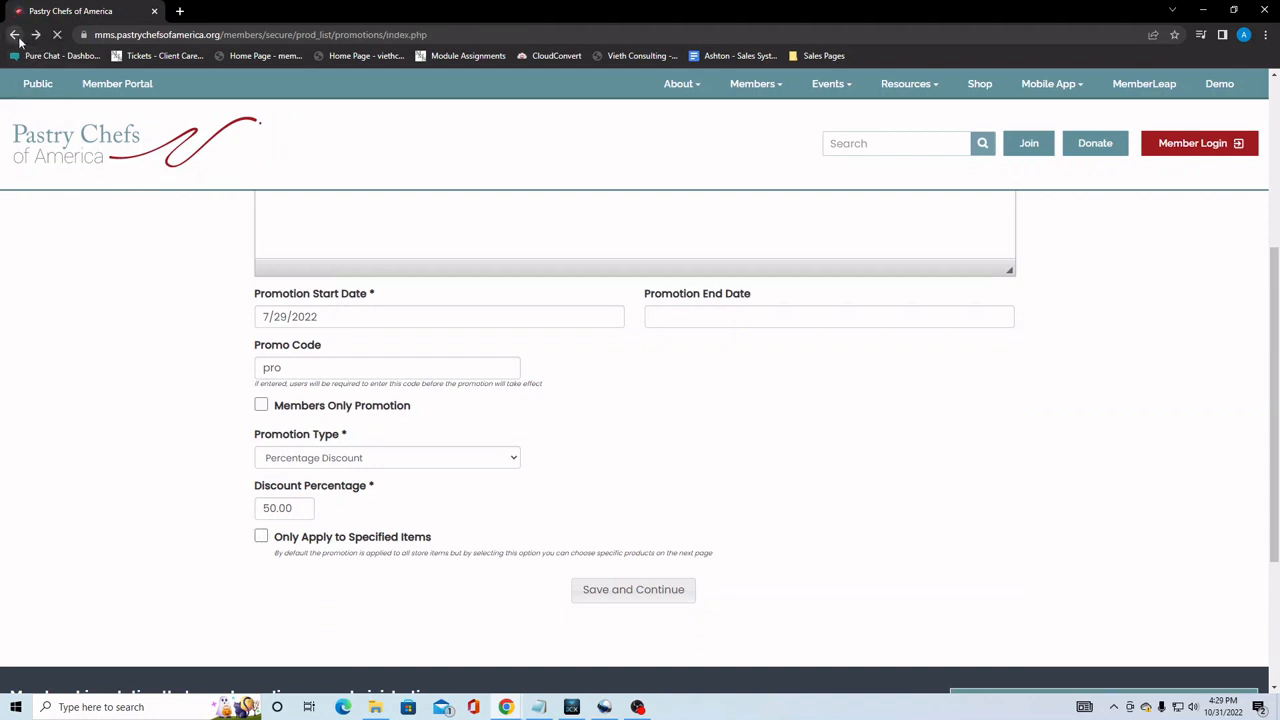
click(15, 35)
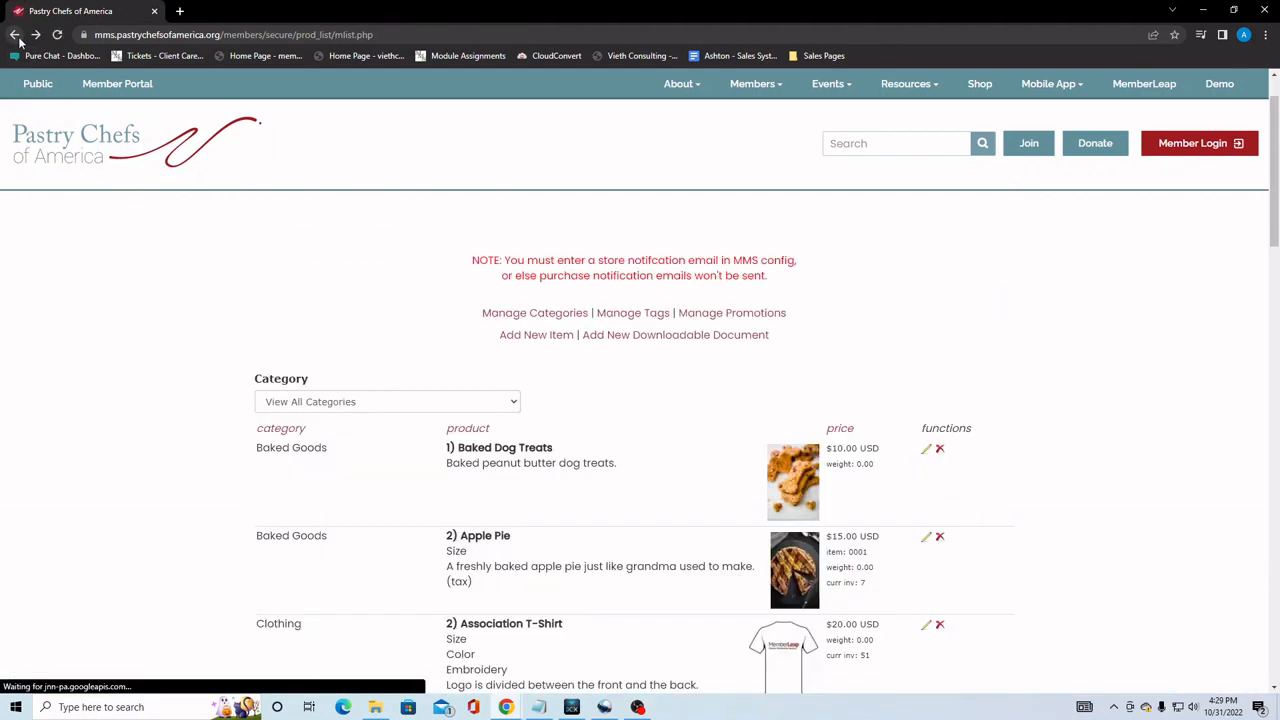
click(732, 313)
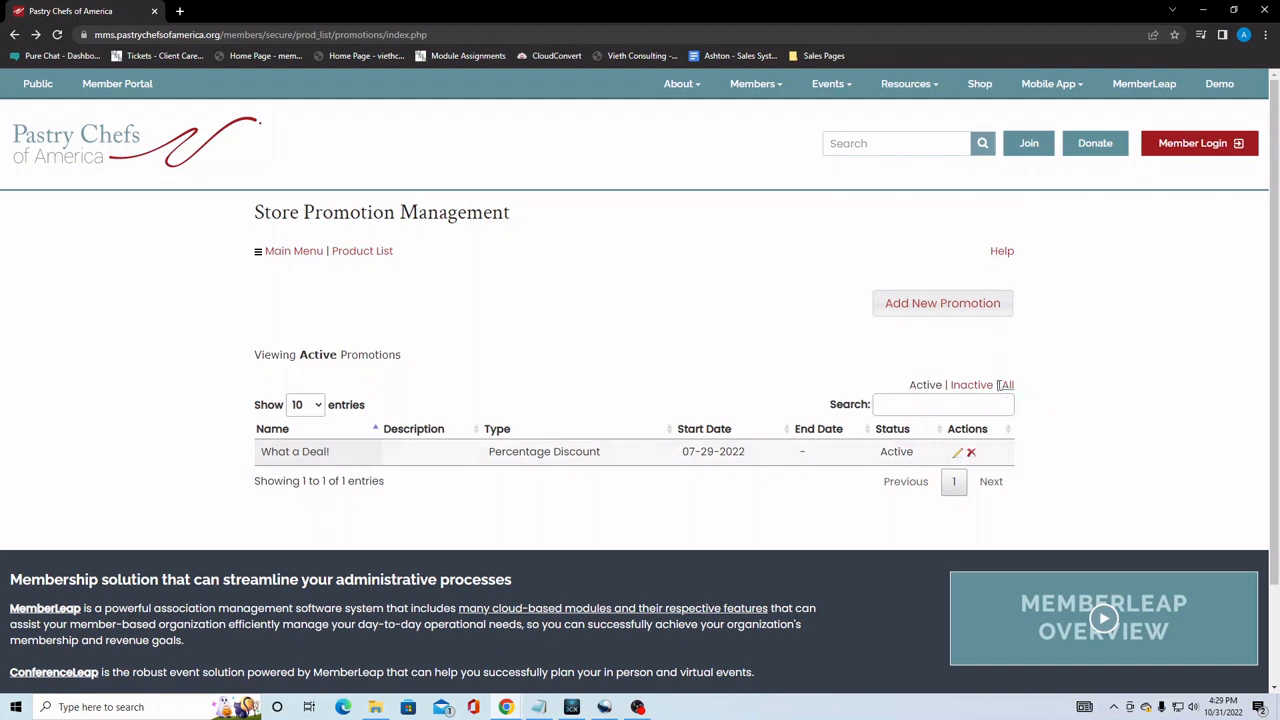
click(971, 386)
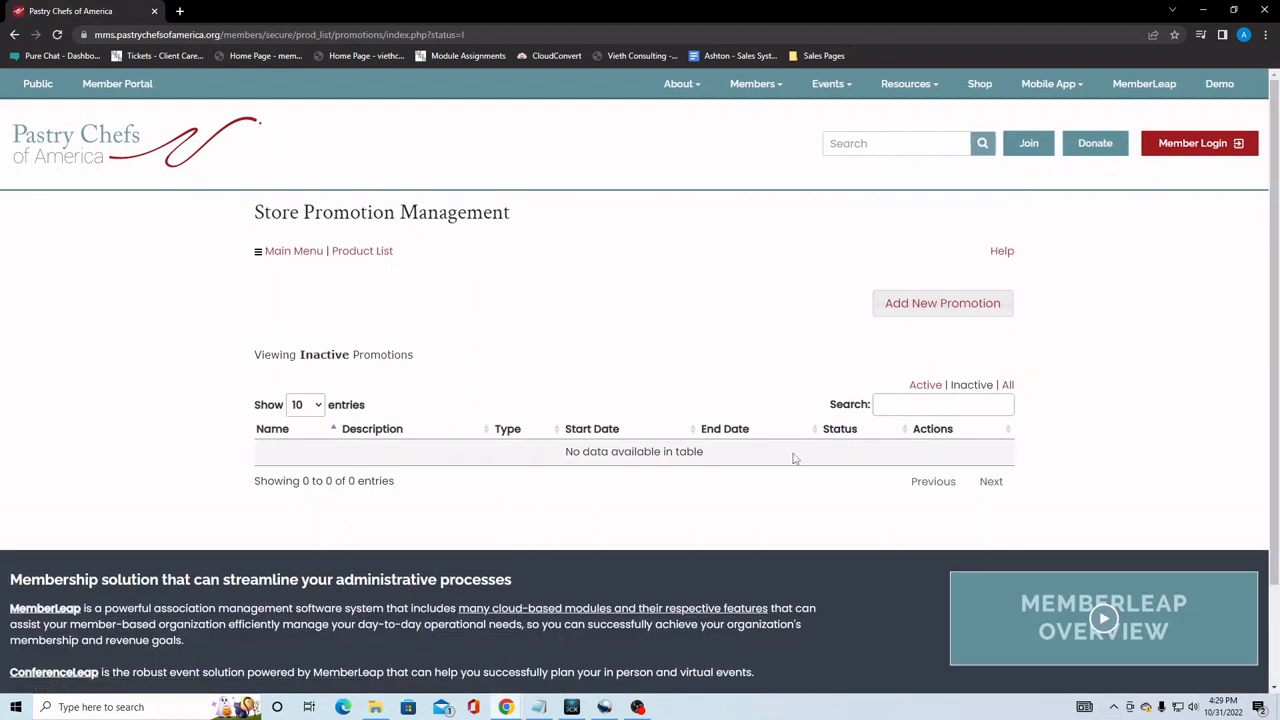
click(1007, 386)
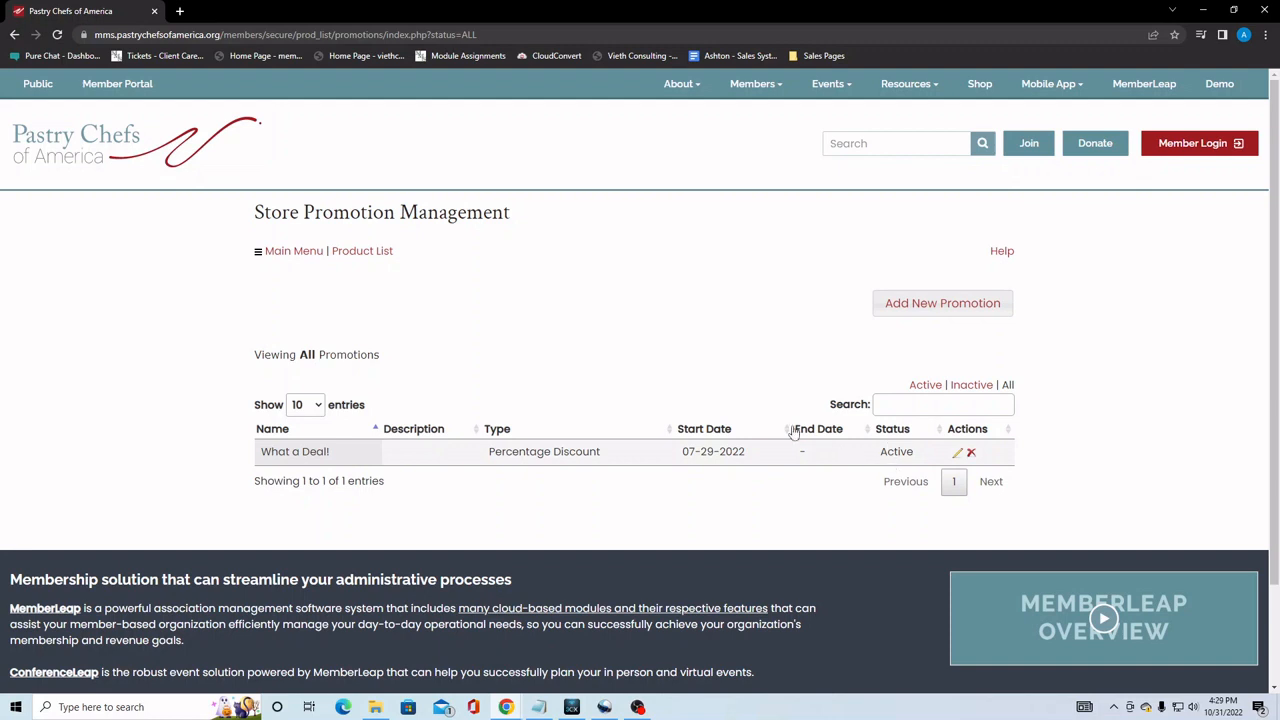
- Return to the product list, open the form for adding a new item, and examine its description, tag, and pricing fields
click(342, 252)
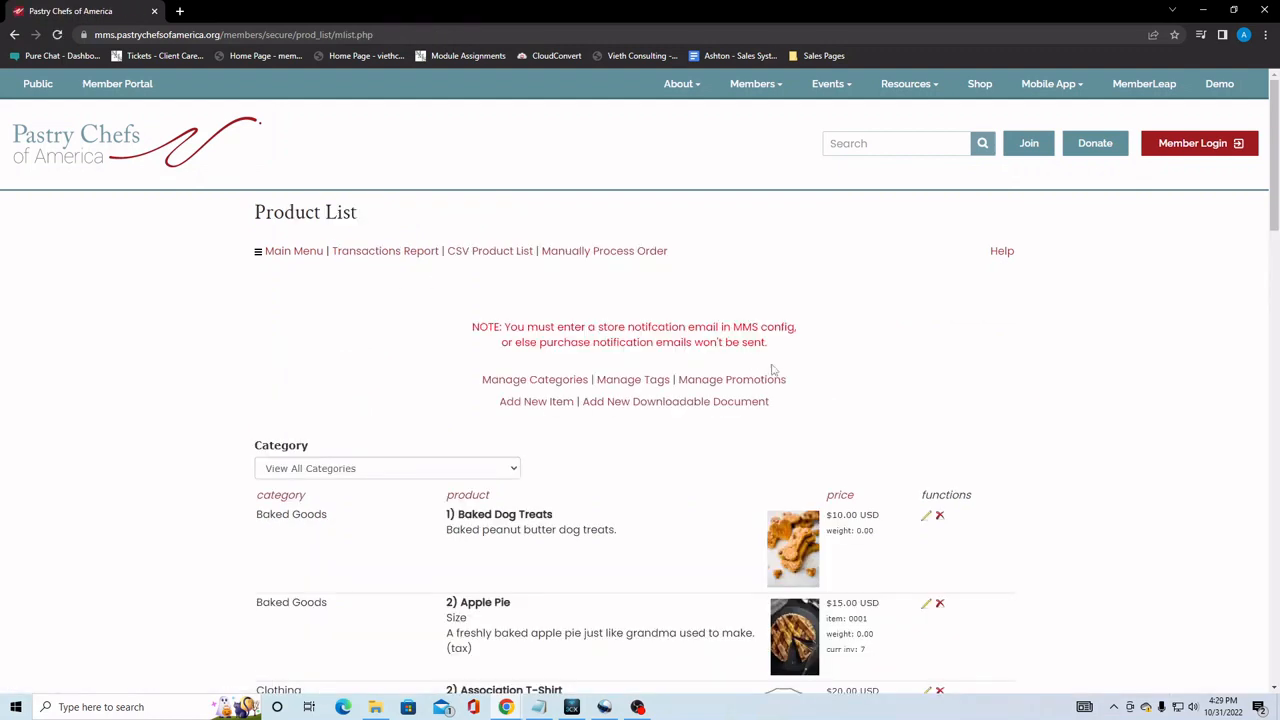
click(561, 409)
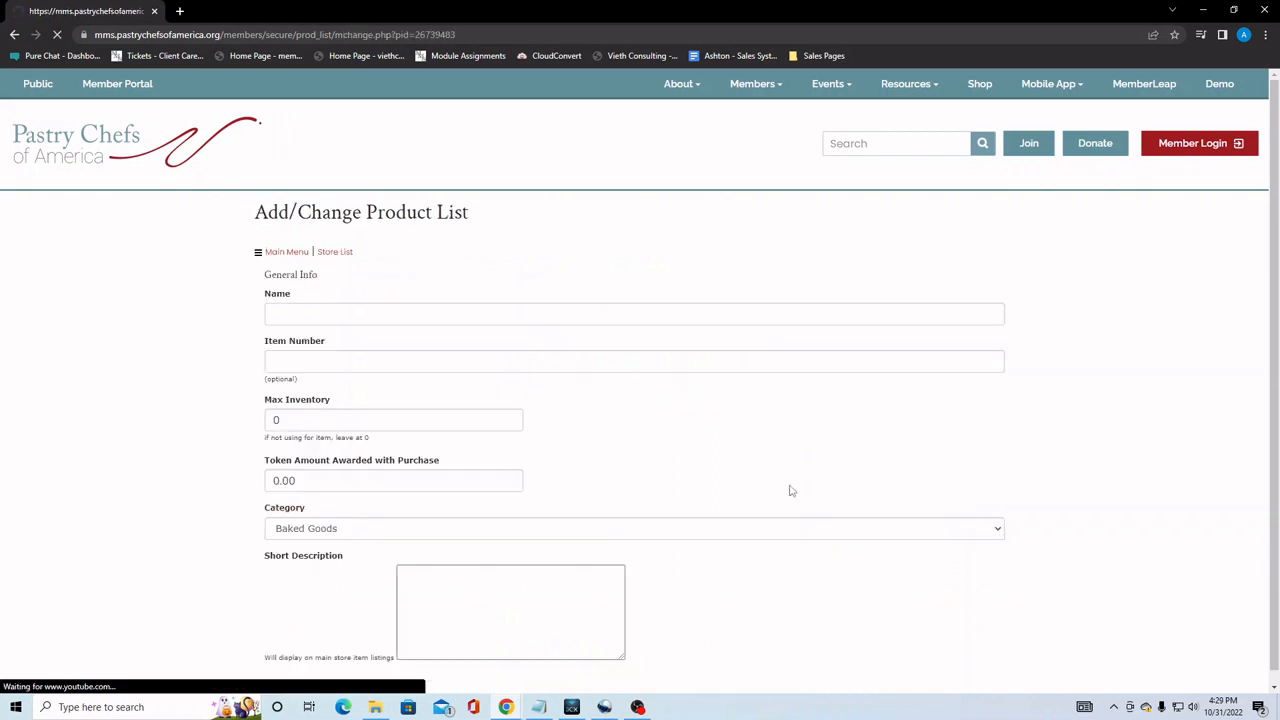
scroll(191, 383, down, 6)
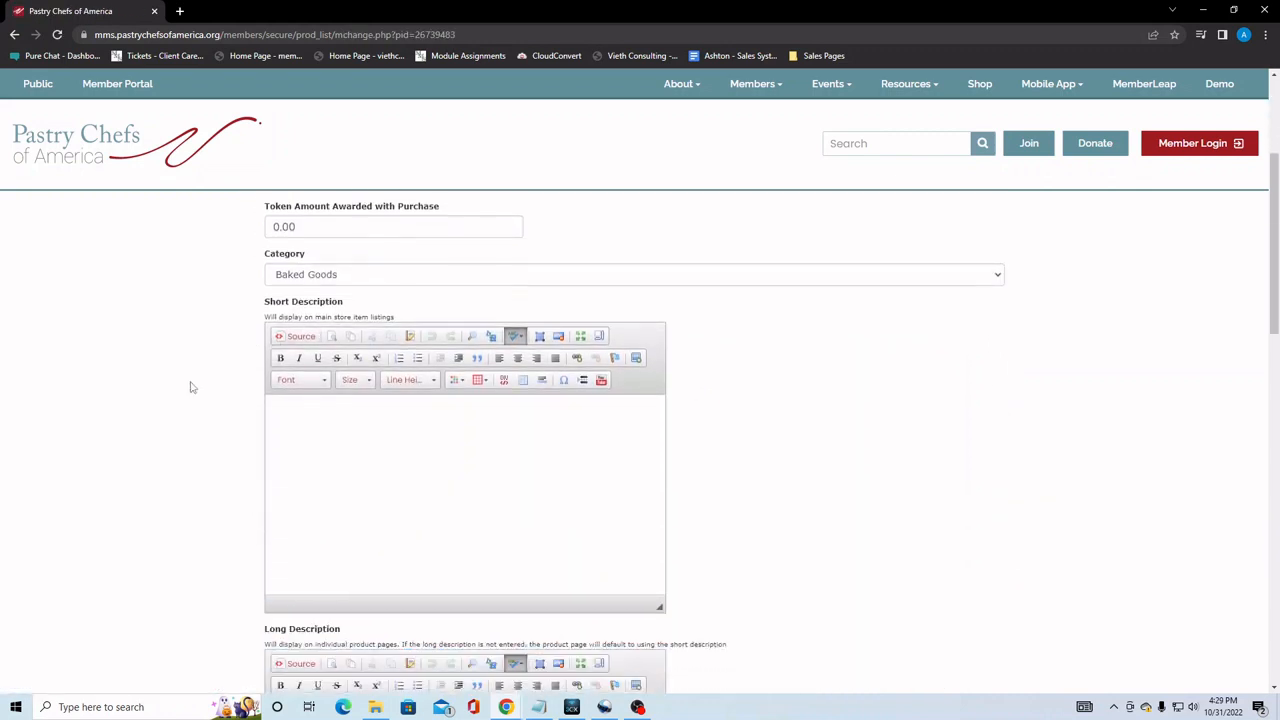
scroll(191, 387, down, 6)
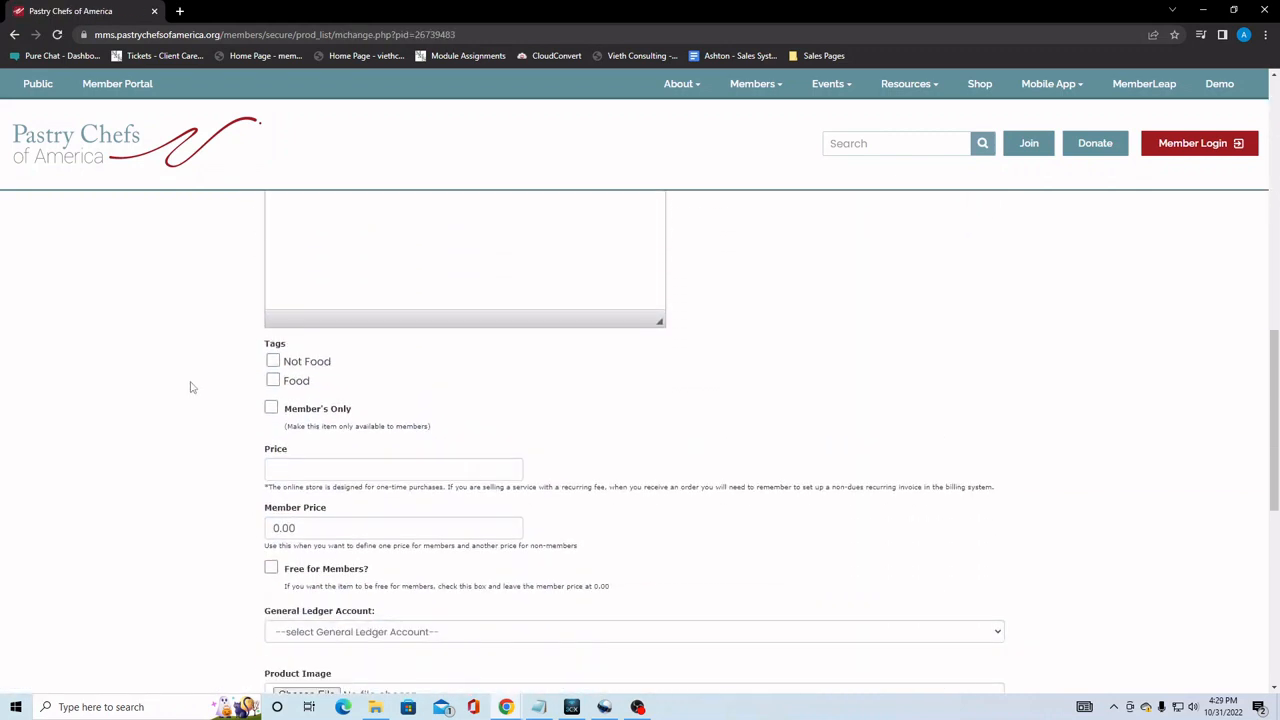
scroll(191, 387, up, 10)
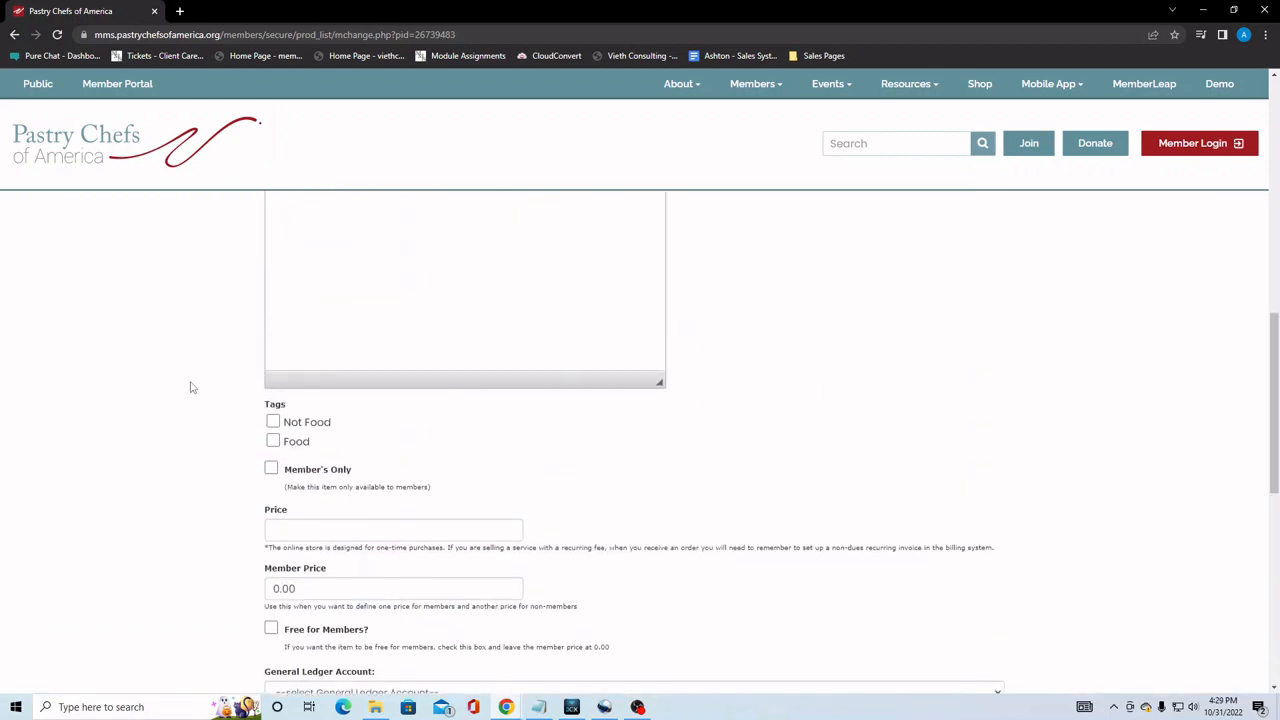
scroll(191, 387, up, 3)
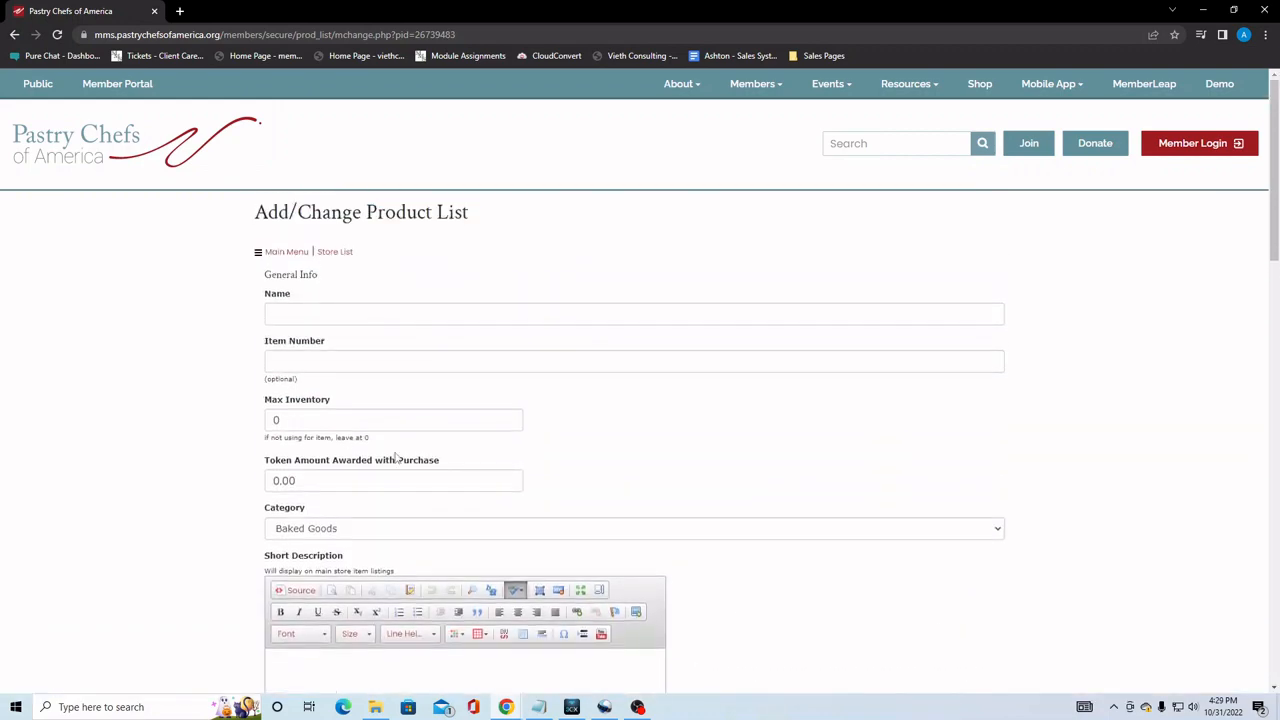
- Leave the new item form, view the form for adding a downloadable document, and return to the product list
click(13, 34)
click(726, 408)
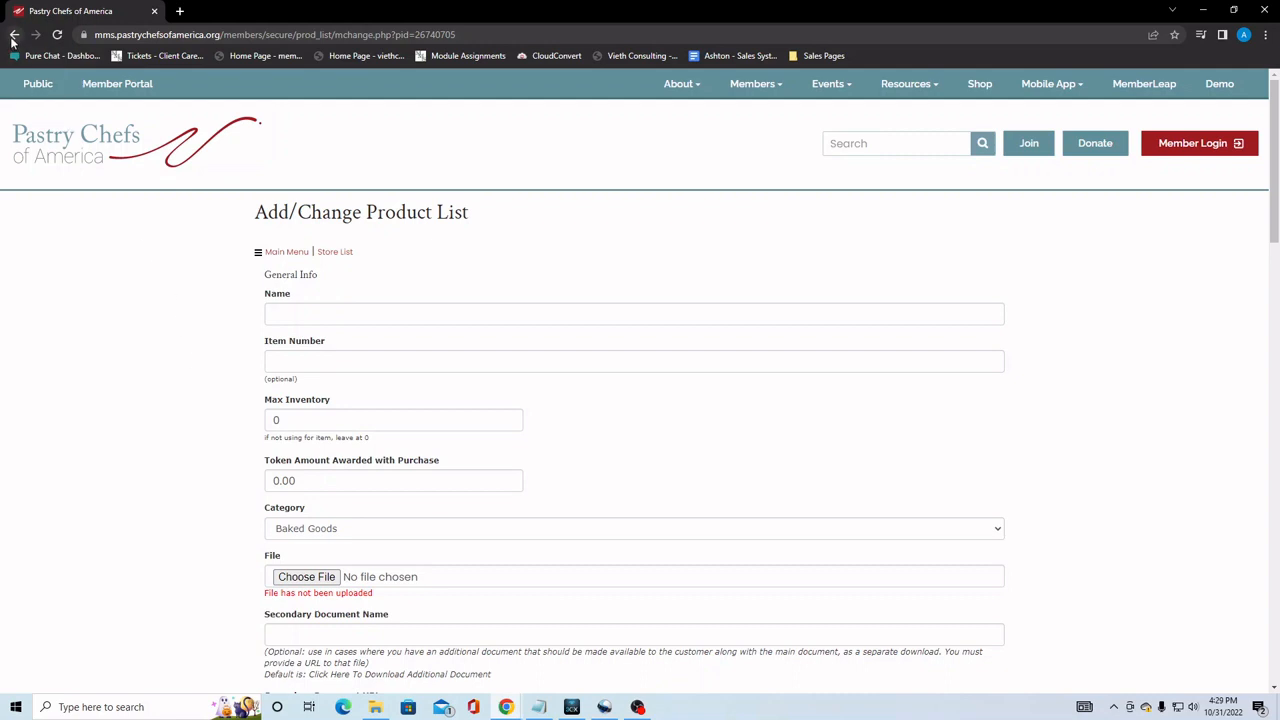
click(13, 35)
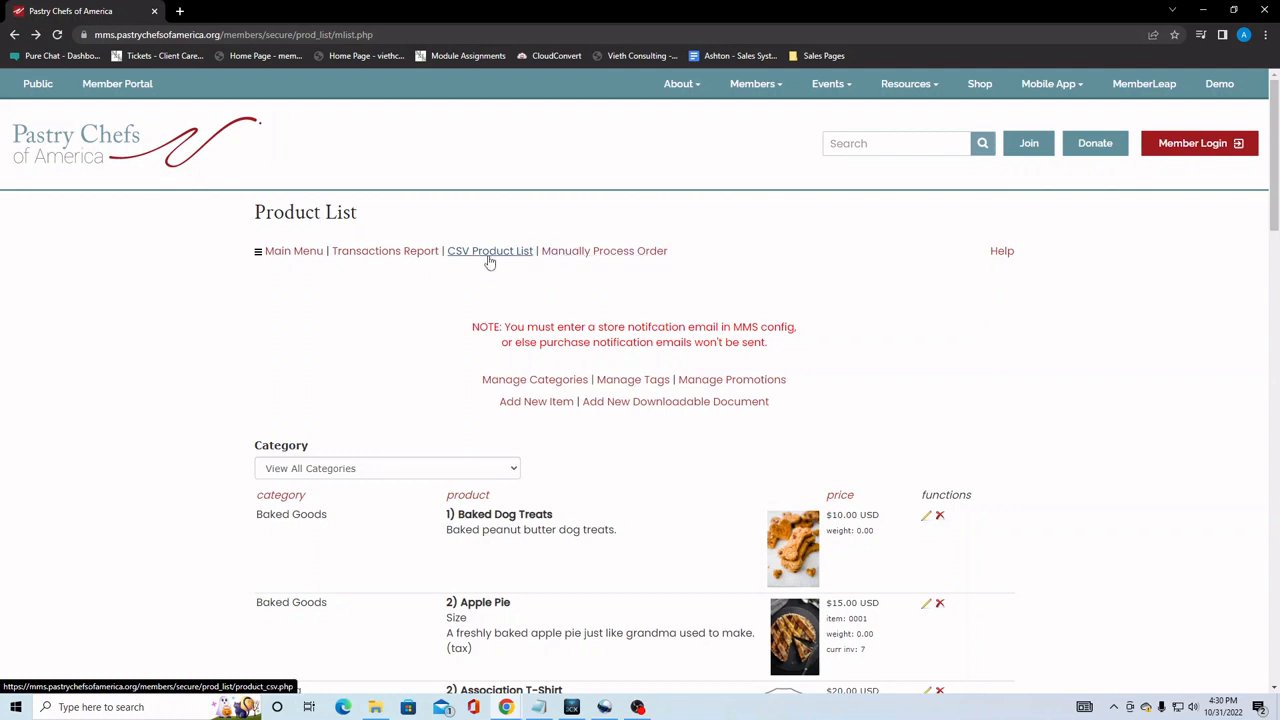
- Open the transactions report form and look through the Product choices, leaving the field blank to cover all products
click(404, 257)
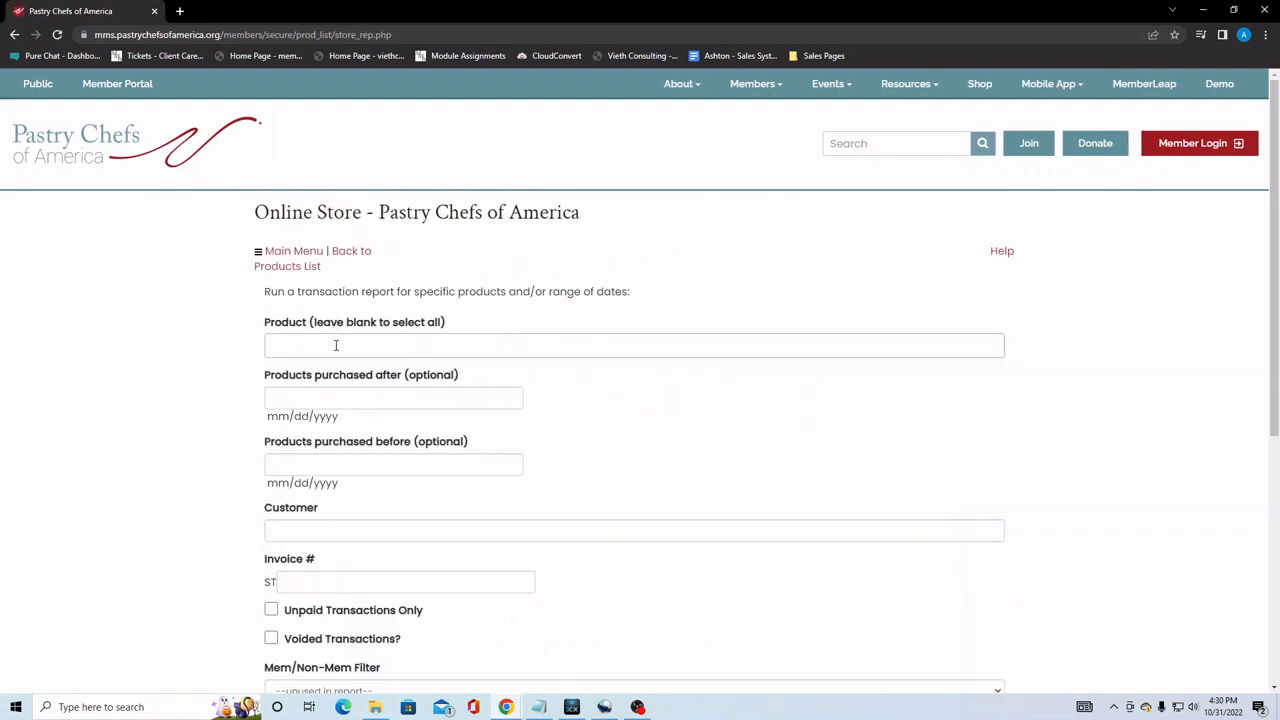
click(388, 347)
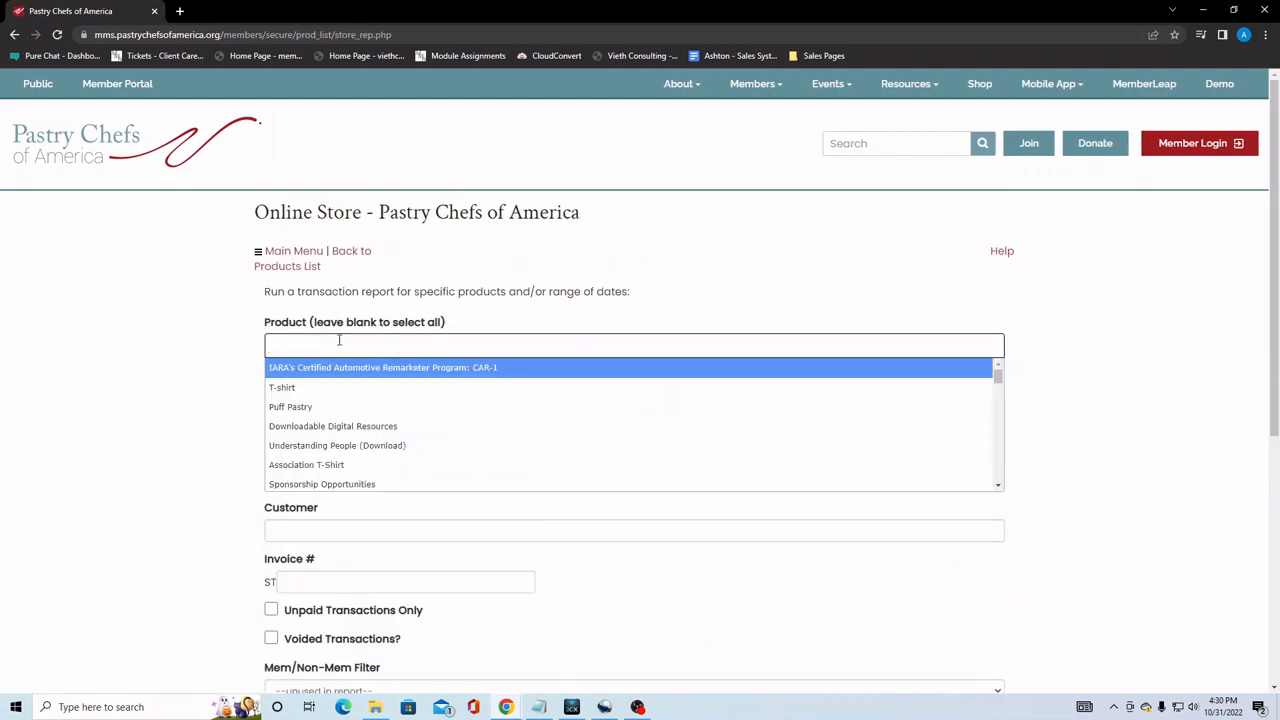
scroll(323, 405, down, 2)
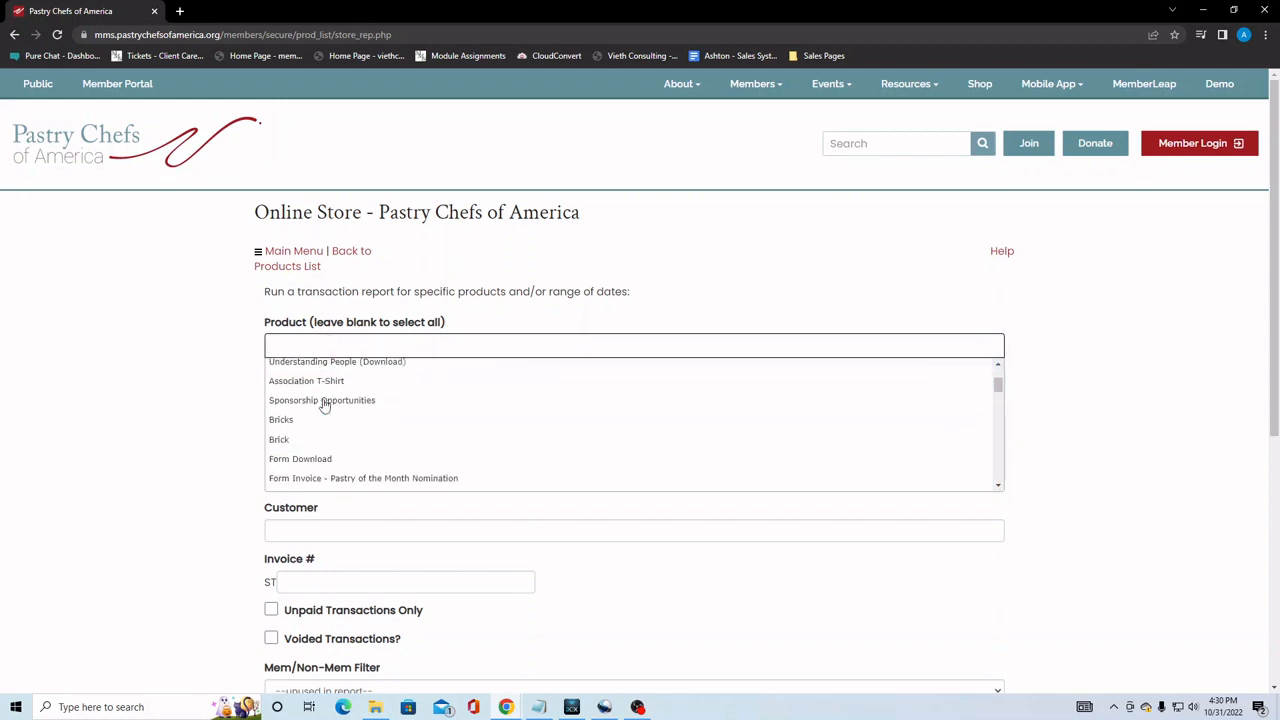
scroll(323, 405, down, 2)
click(214, 400)
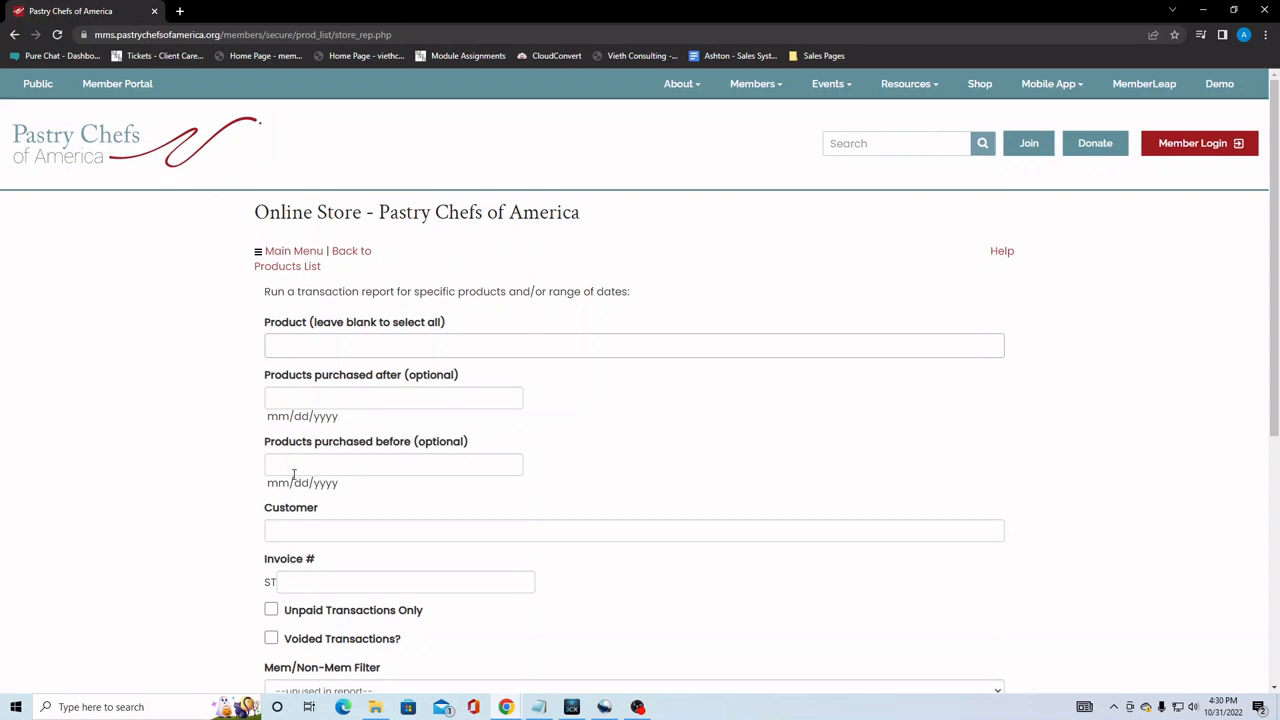
- Examine the report's Customer and Invoice # fields and its Unpaid Transactions Only and Voided Transactions options, leaving them all unset
scroll(410, 469, down, 2)
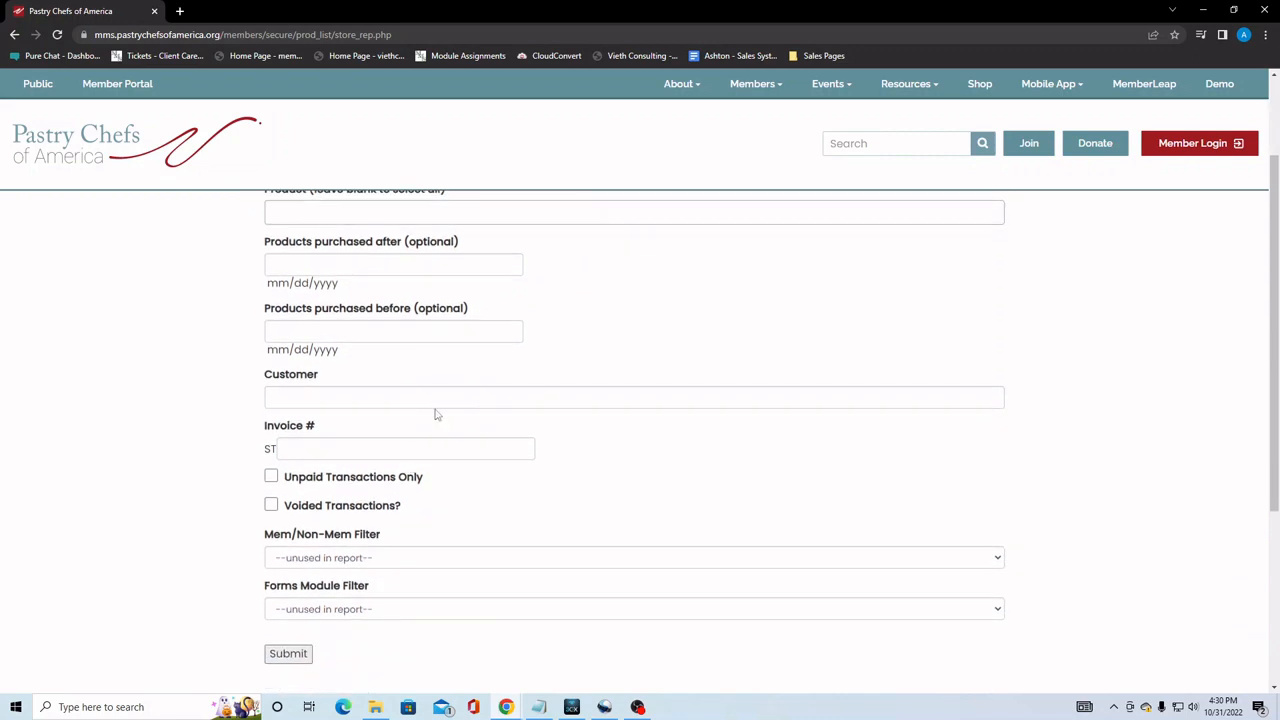
click(438, 398)
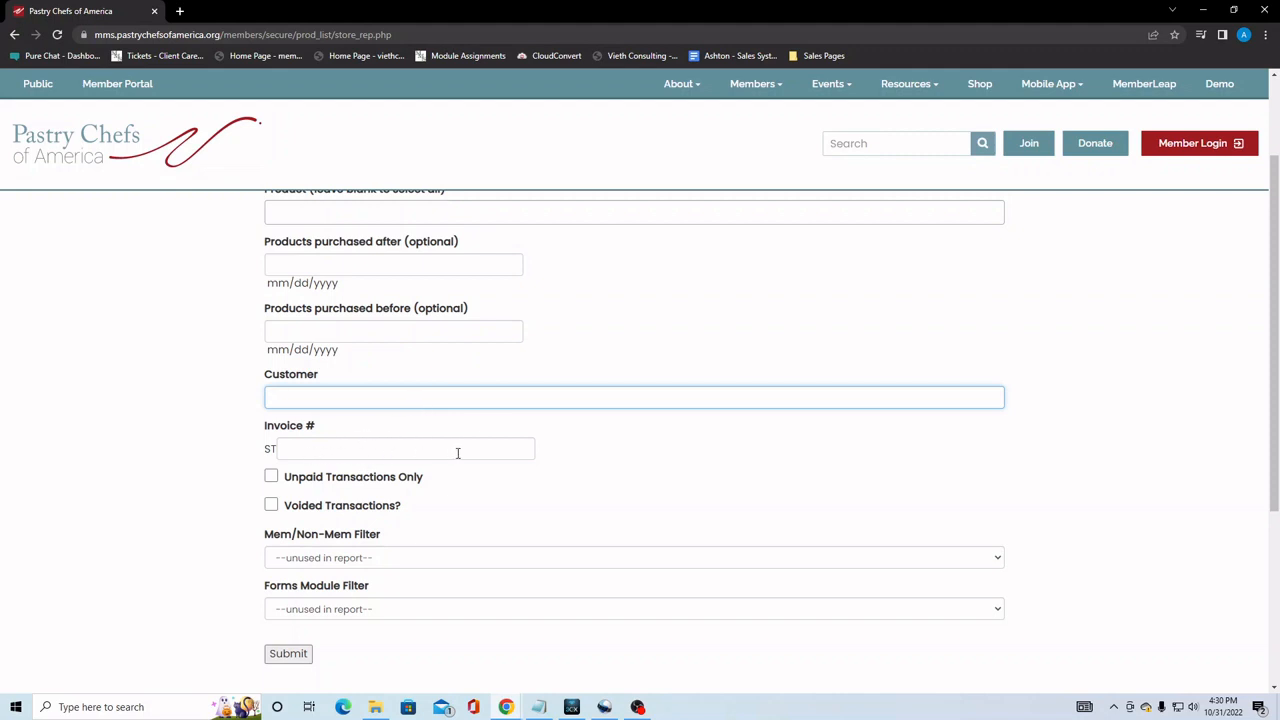
click(206, 480)
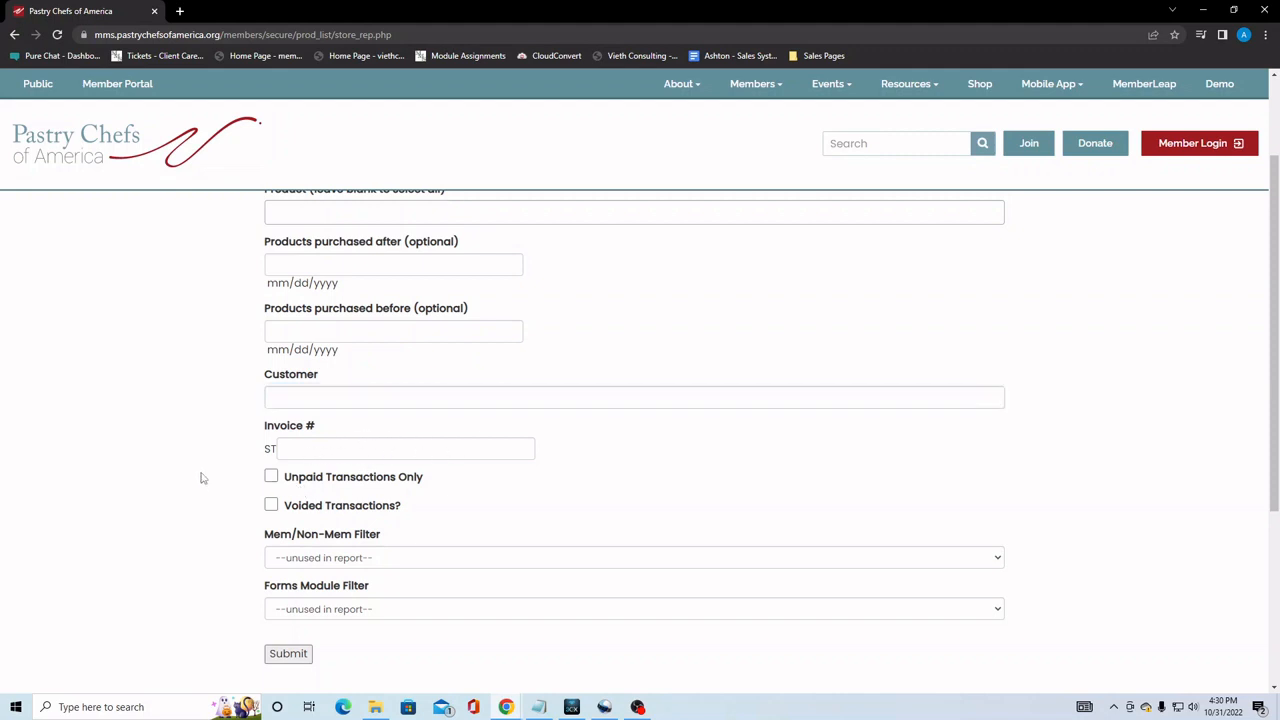
click(271, 478)
click(271, 479)
click(271, 506)
click(271, 506)
- View the choices of the Mem/Non-Mem Filter and the Forms Module Filter, leaving both unused in the report
click(298, 560)
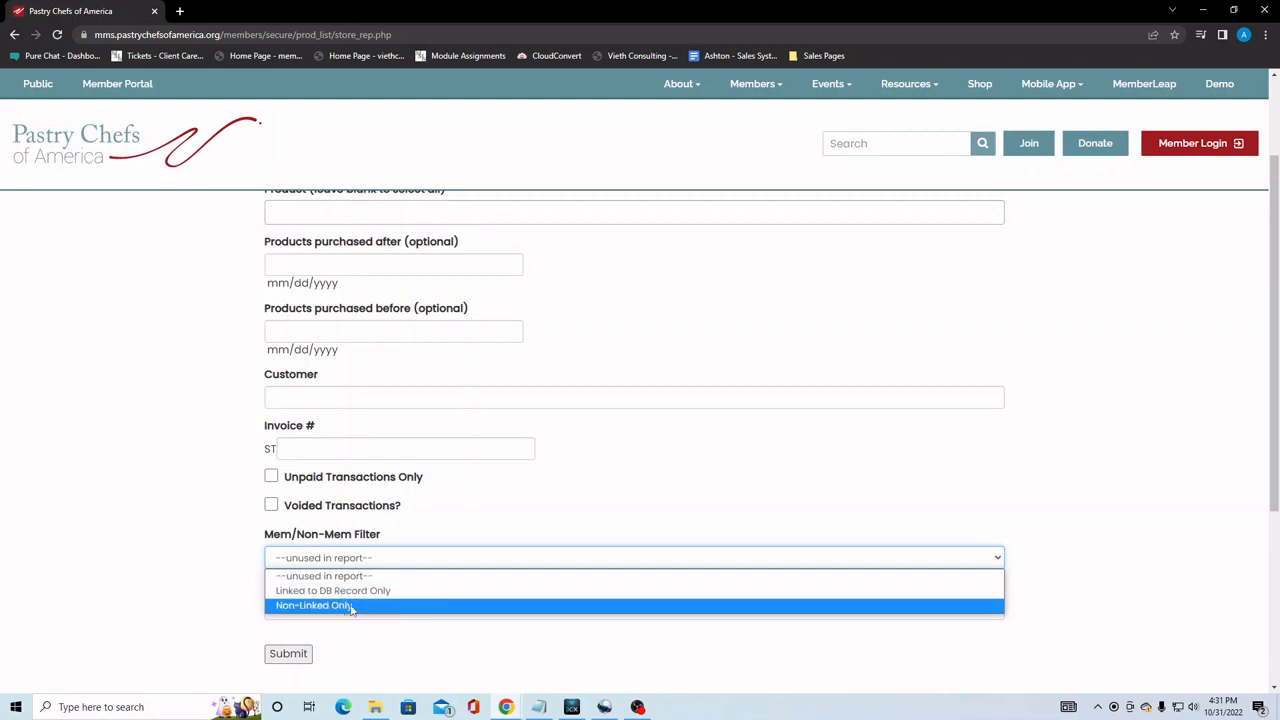
click(178, 574)
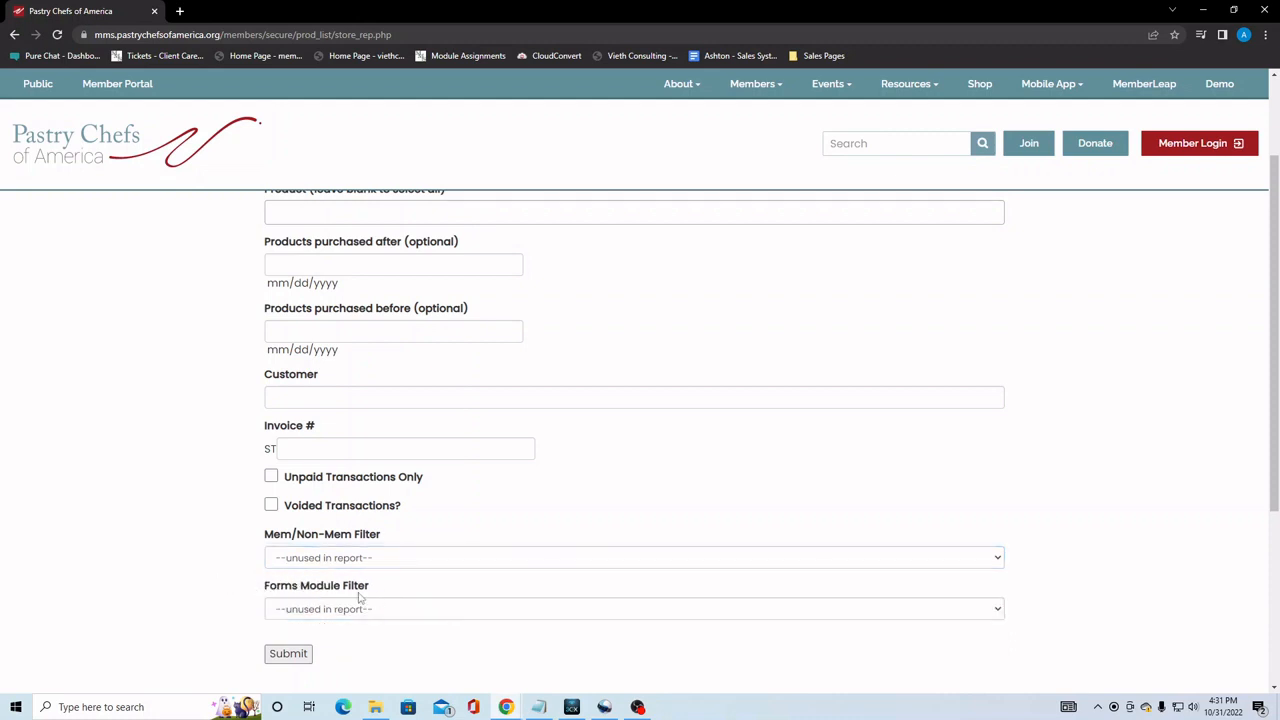
click(457, 617)
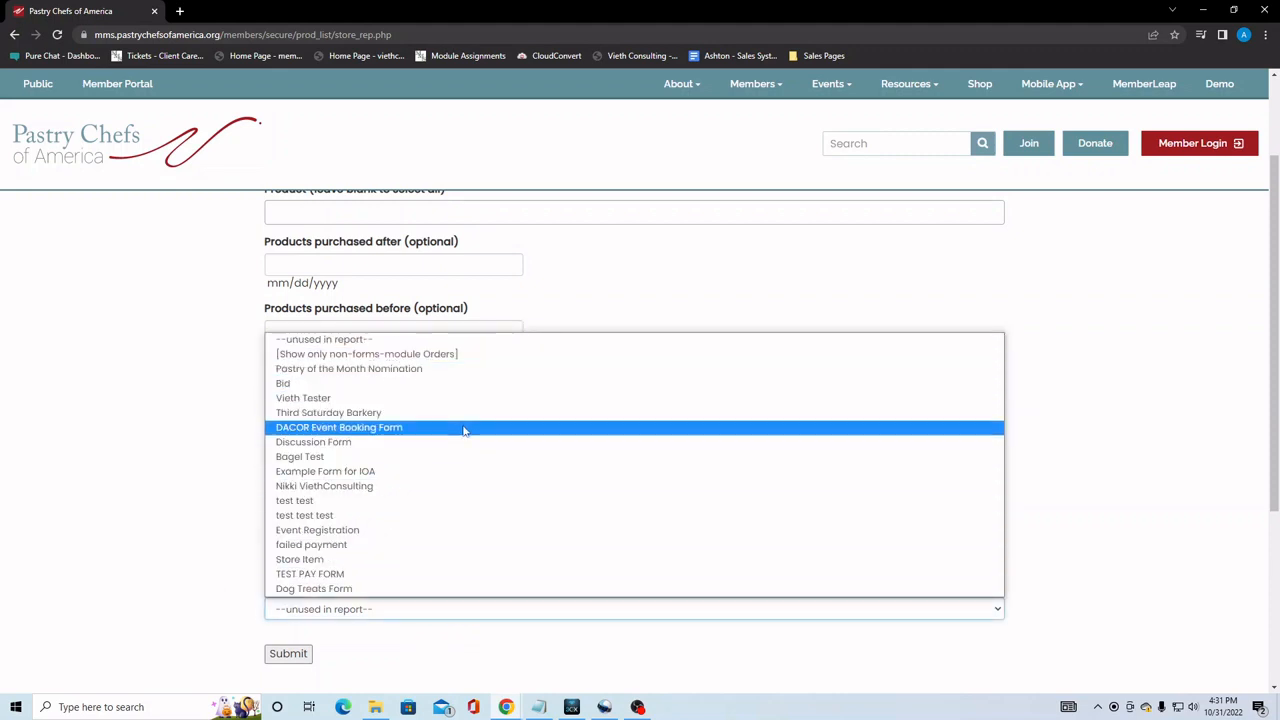
click(168, 562)
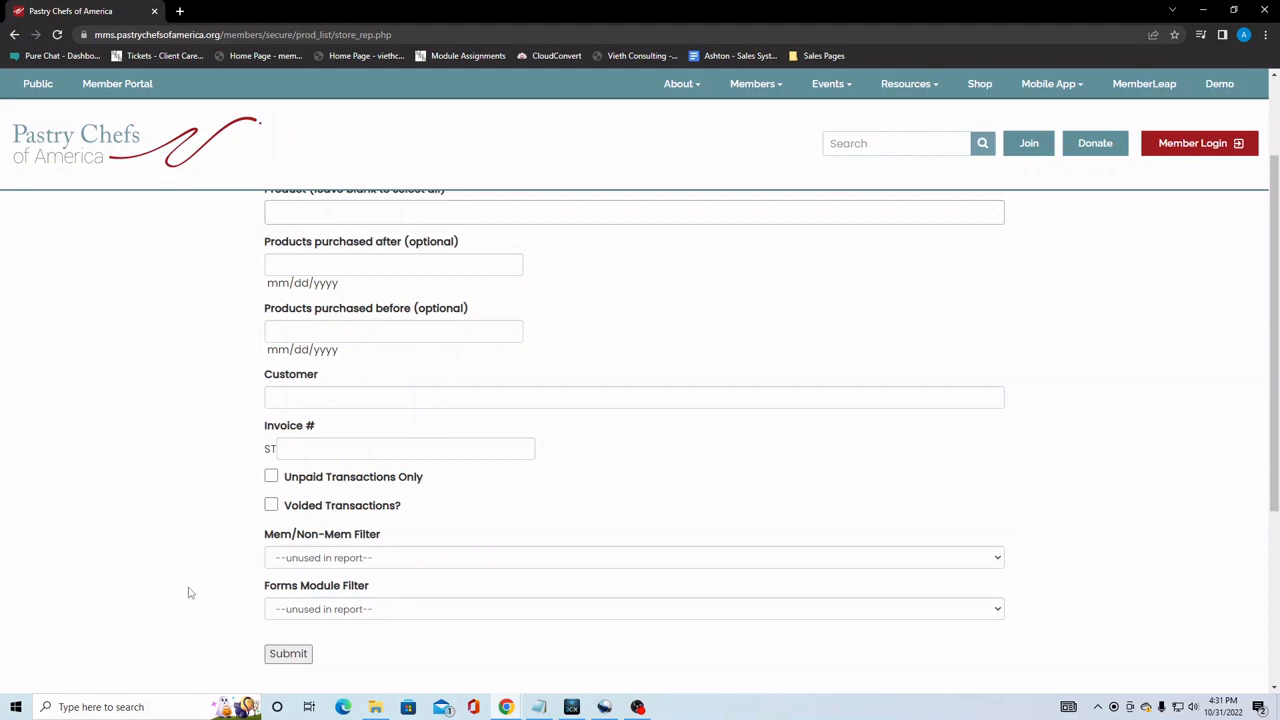
- Run the unfiltered transaction report and examine the first transaction's product, quantity, price, and subtotal
click(288, 653)
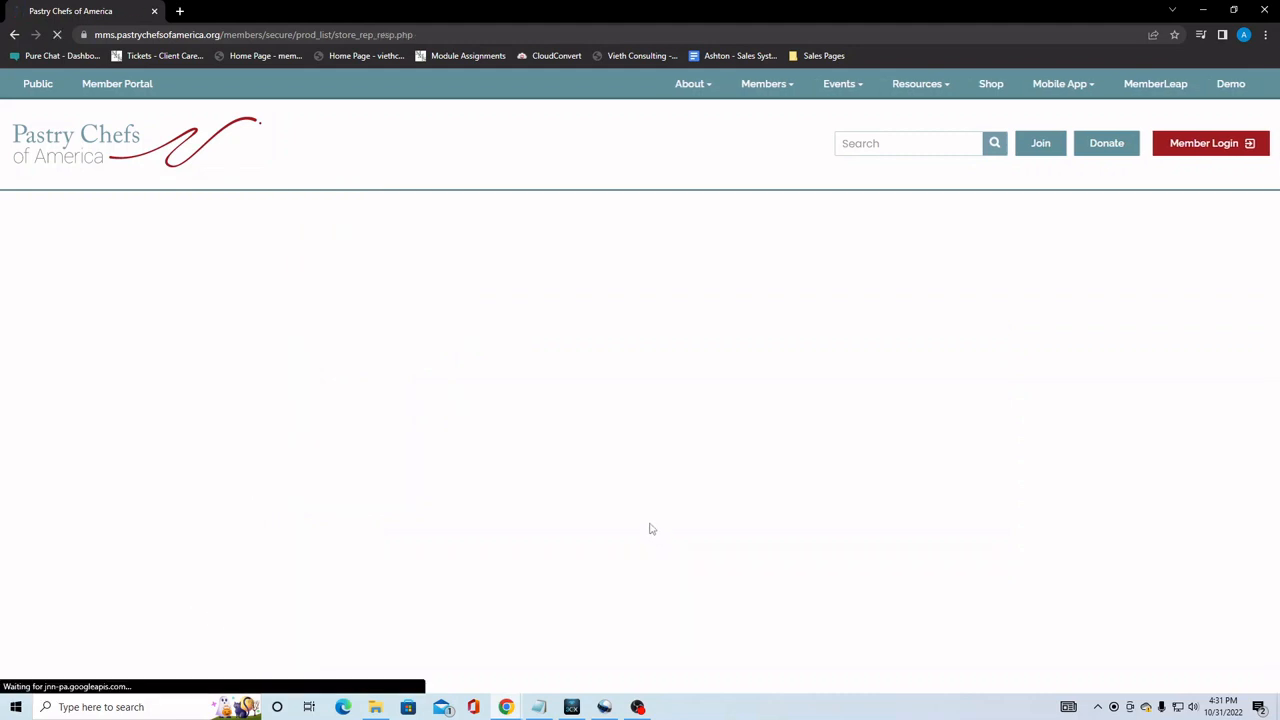
scroll(917, 474, down, 2)
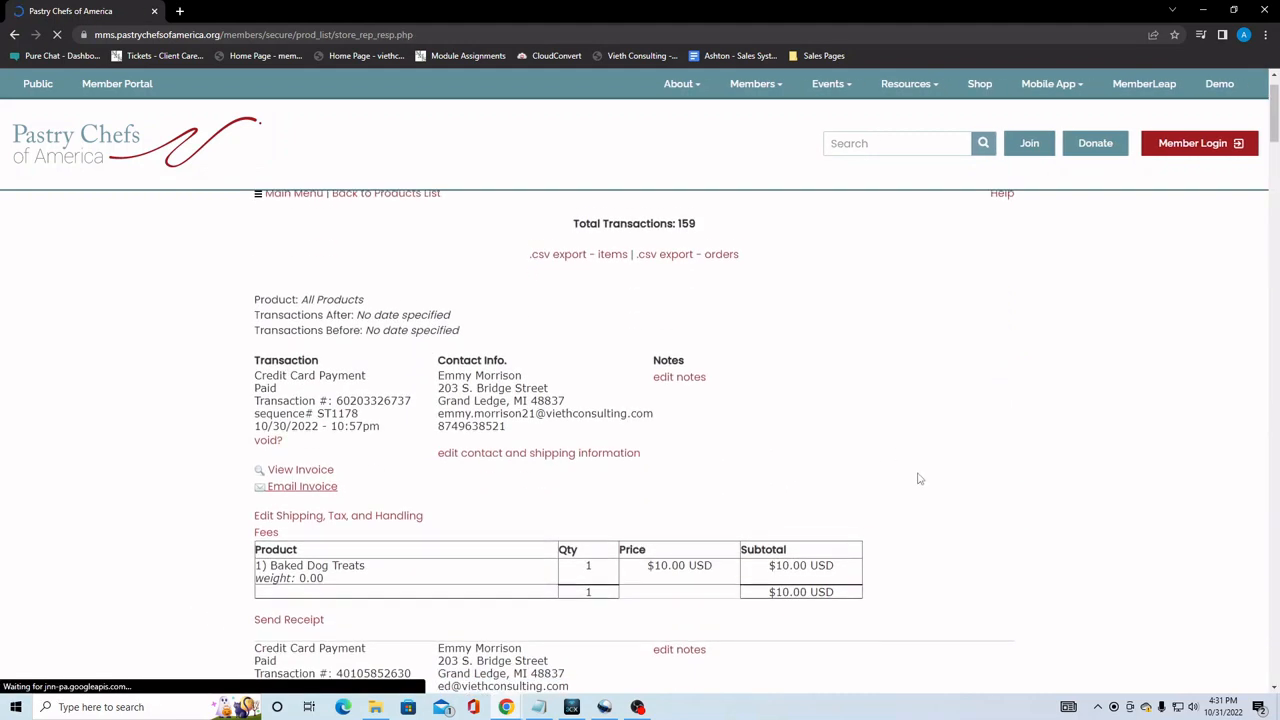
scroll(214, 394, up, 2)
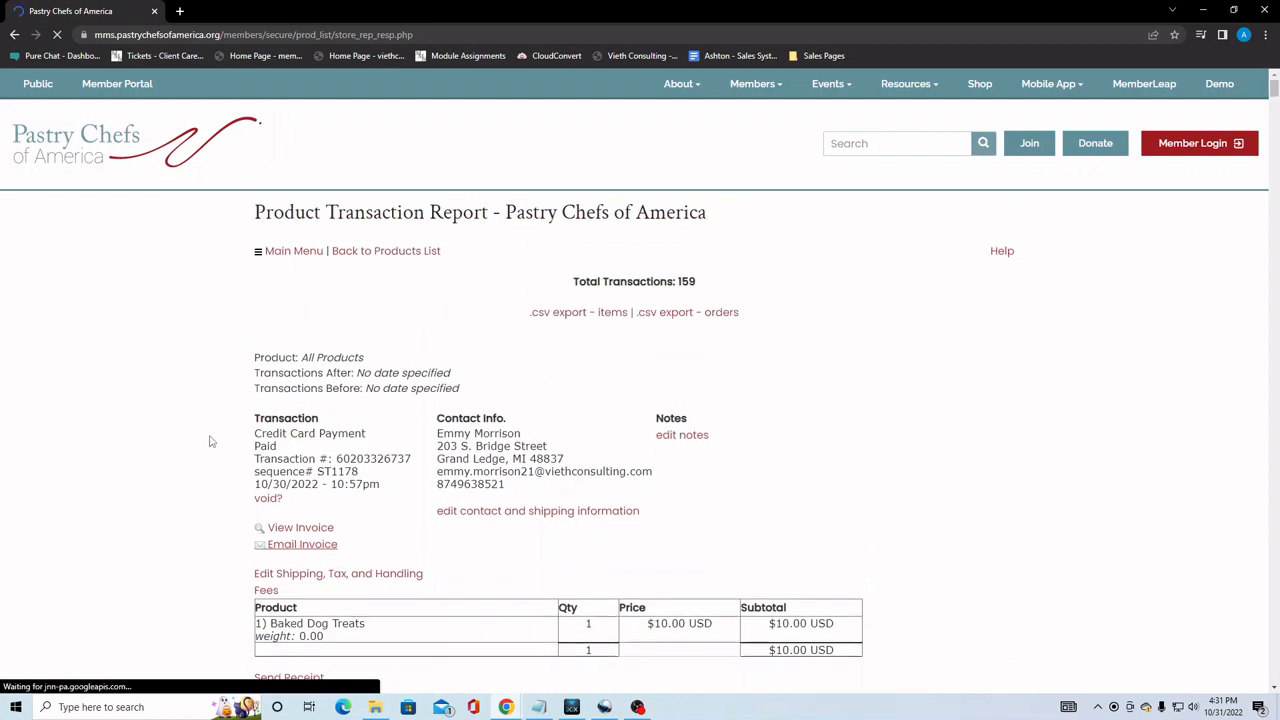
scroll(213, 428, down, 2)
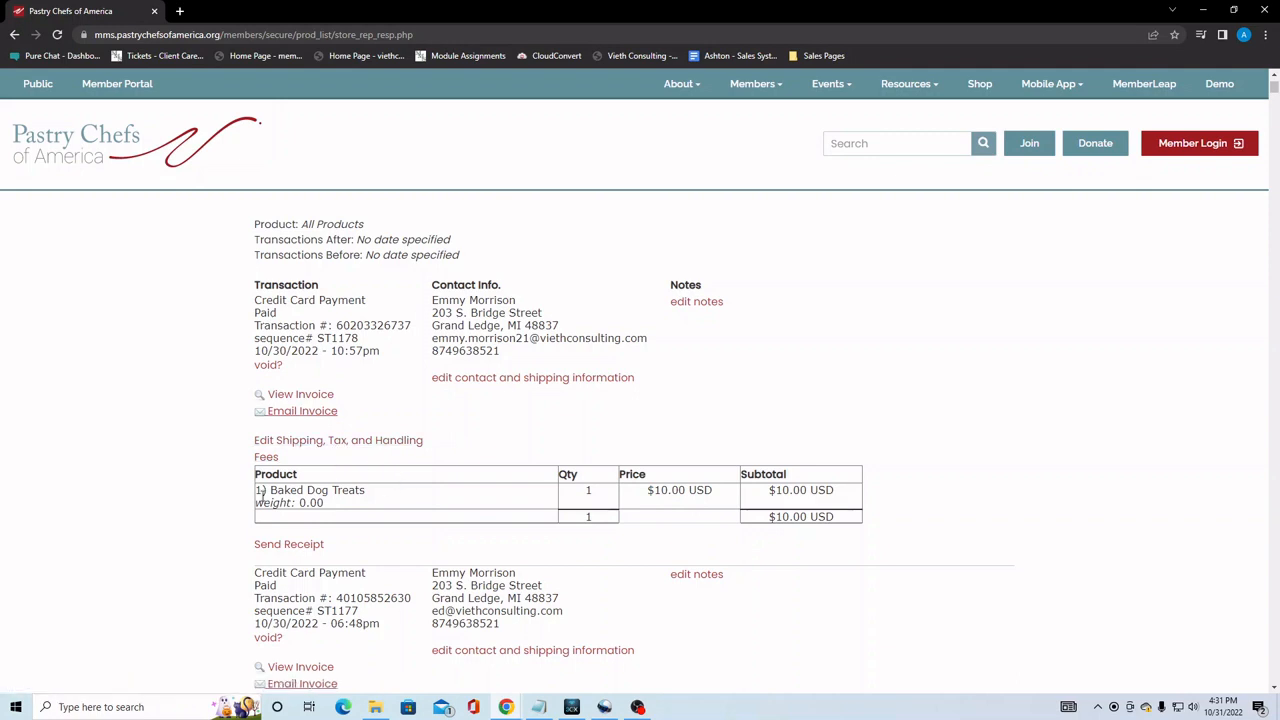
drag(258, 494, 353, 513)
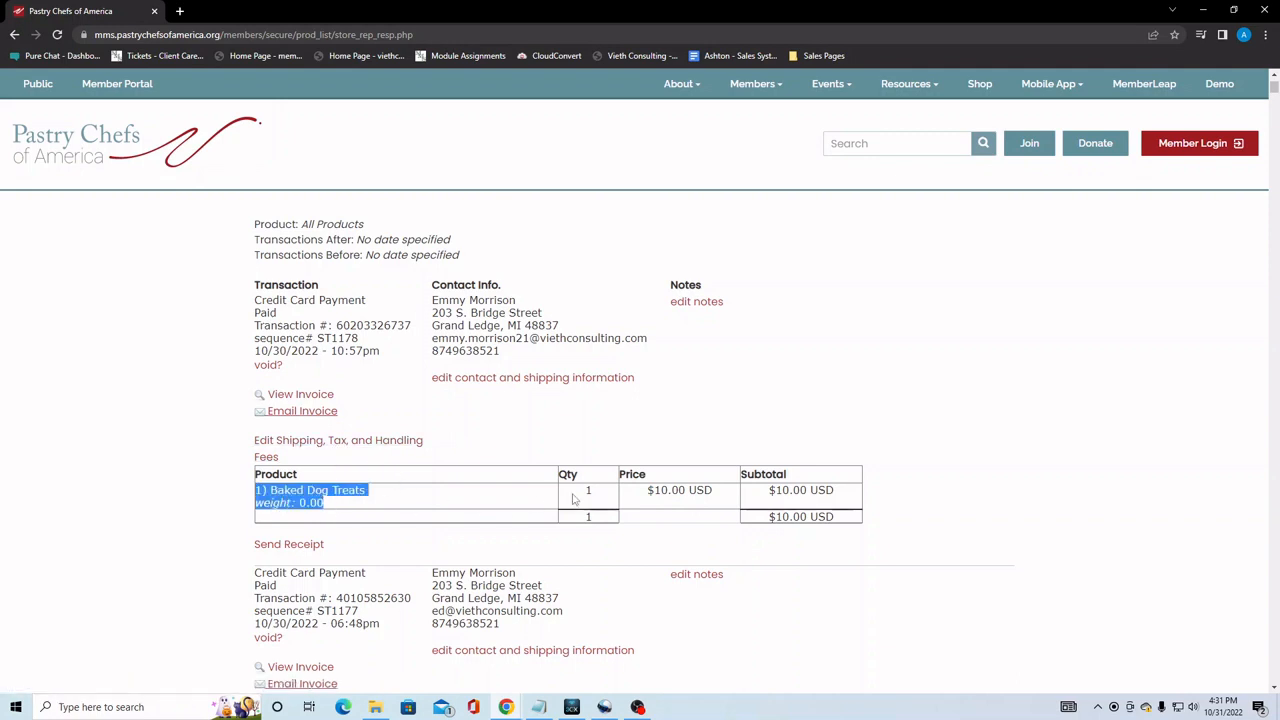
drag(582, 491, 846, 503)
click(882, 498)
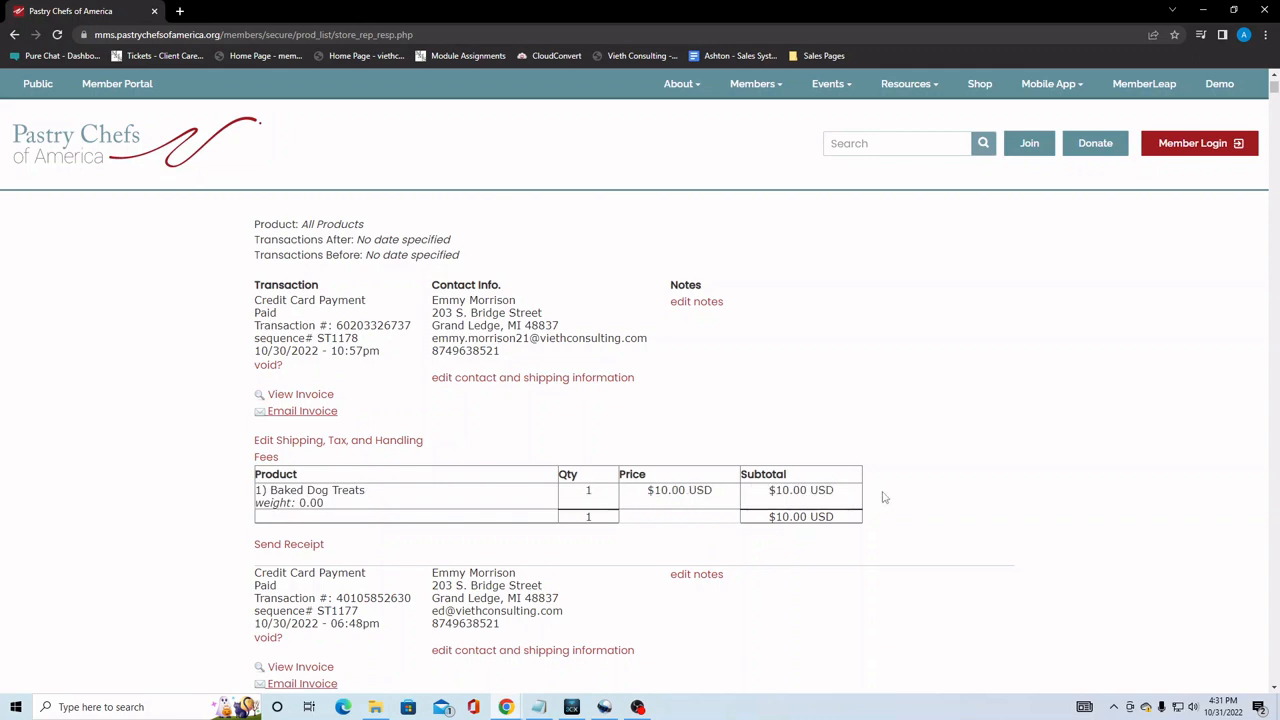
- Look through the report's further transactions and its total transaction count, and go back to the product list
scroll(180, 428, down, 6)
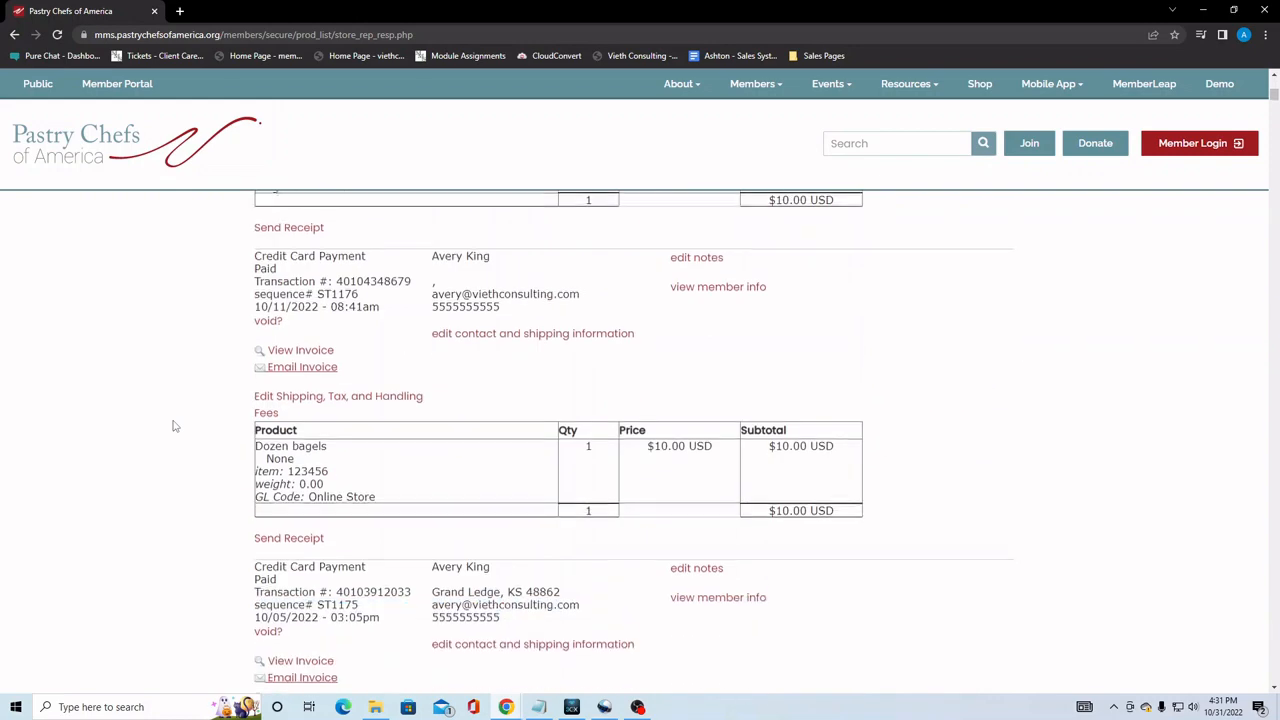
scroll(173, 426, down, 10)
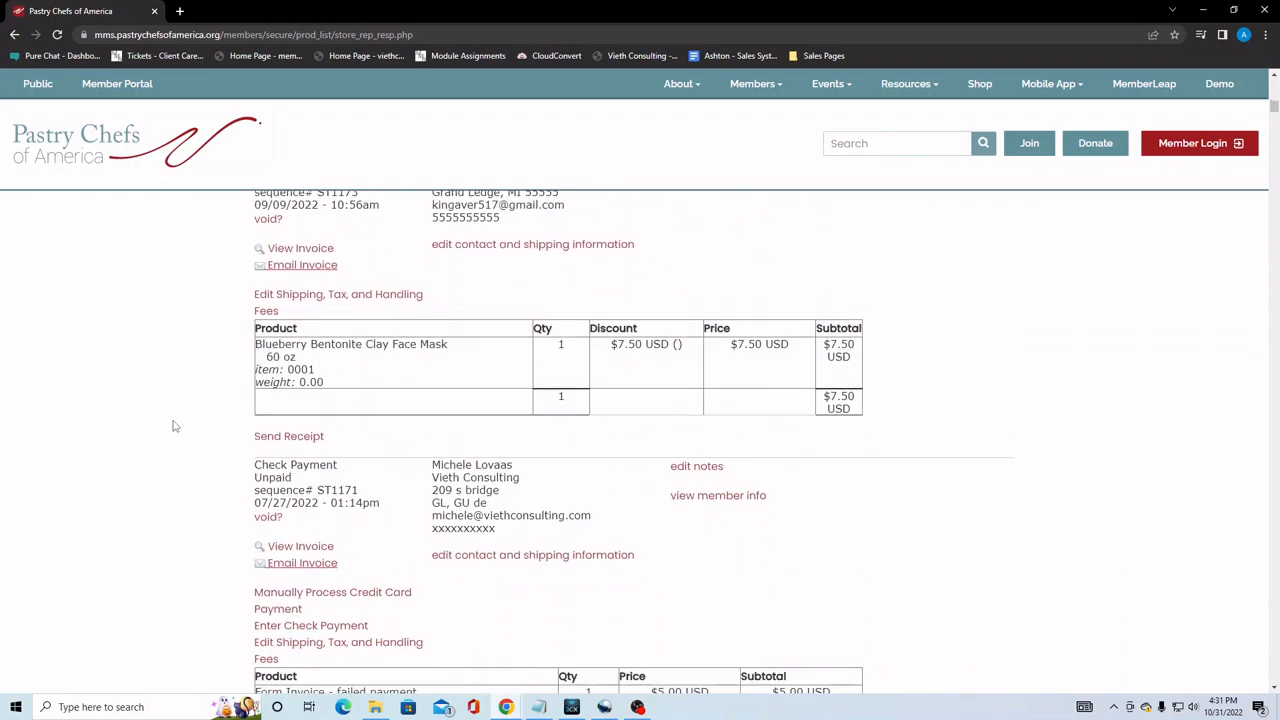
scroll(173, 426, up, 6)
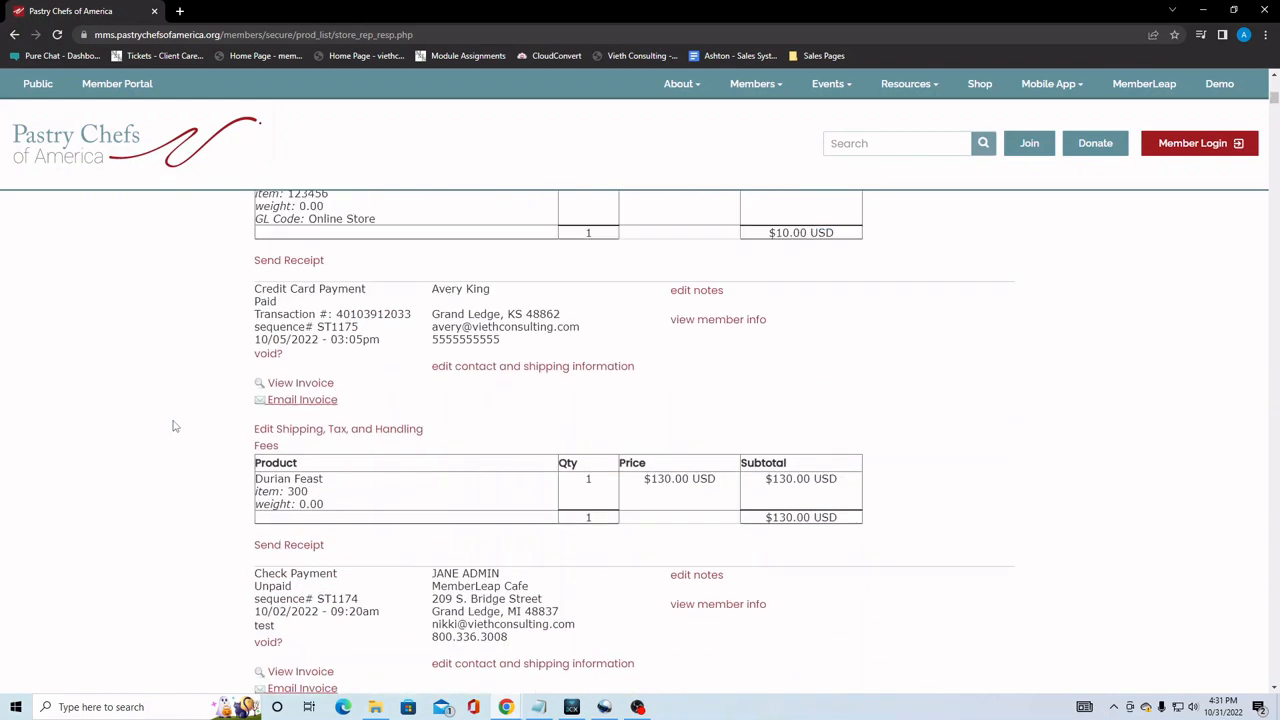
scroll(173, 426, up, 10)
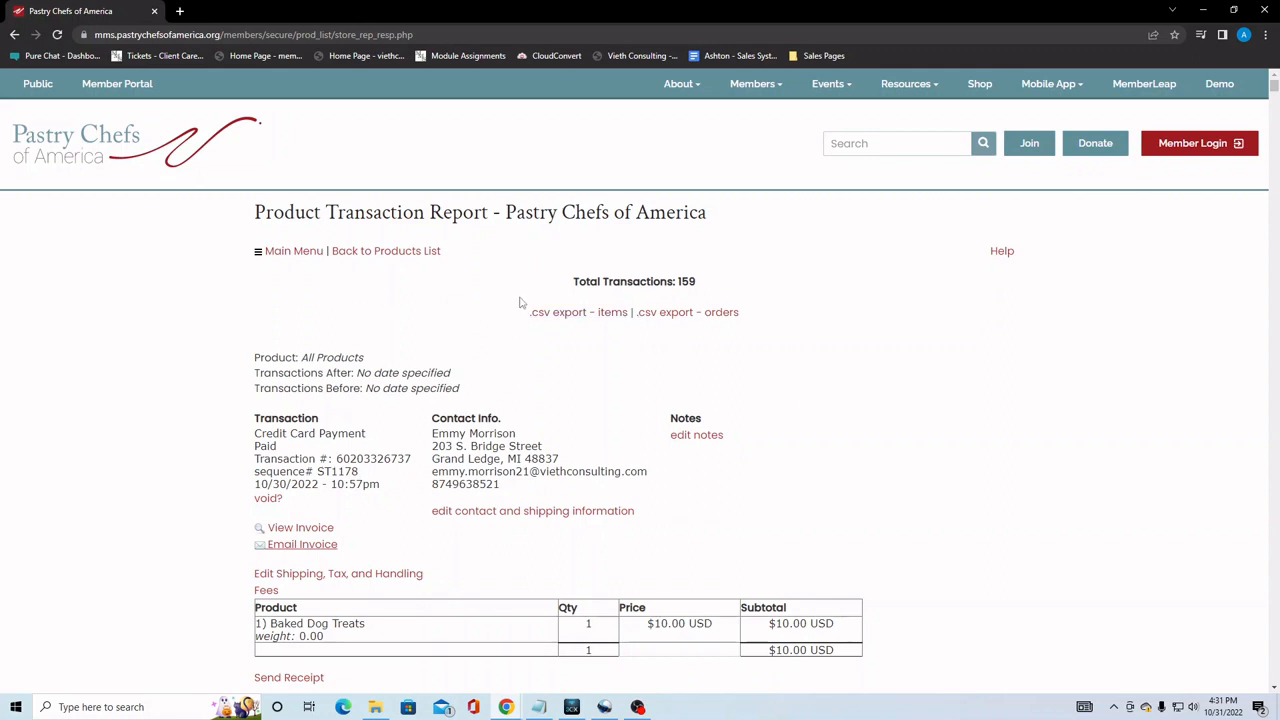
drag(697, 283, 676, 281)
click(350, 283)
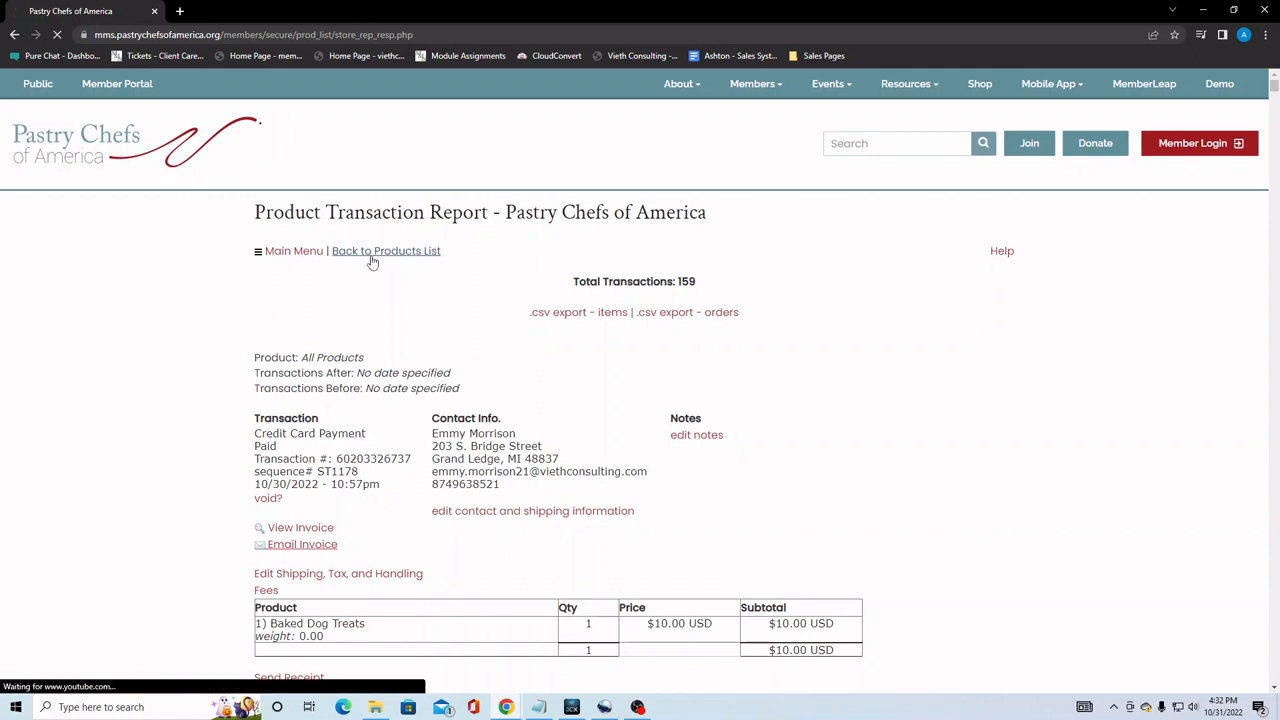
click(372, 254)
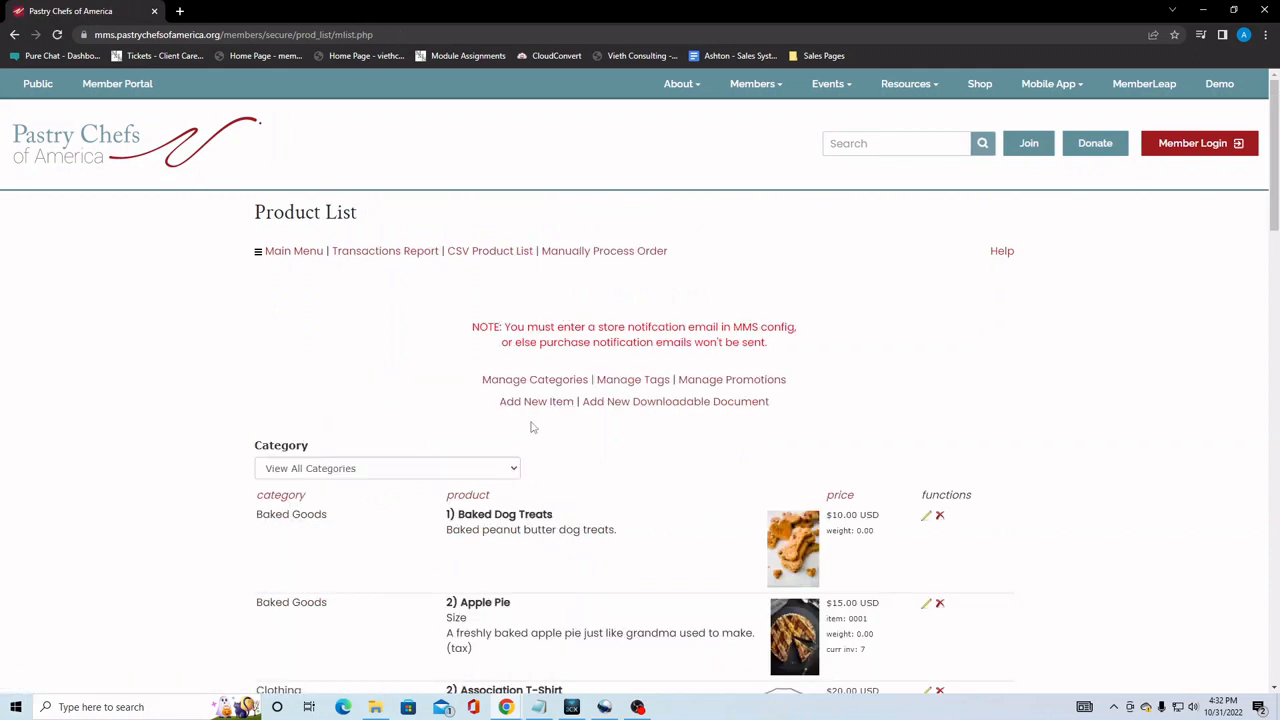
- Return to the main menu, open the public Shop page, and look over the store's category list and product sections
click(295, 252)
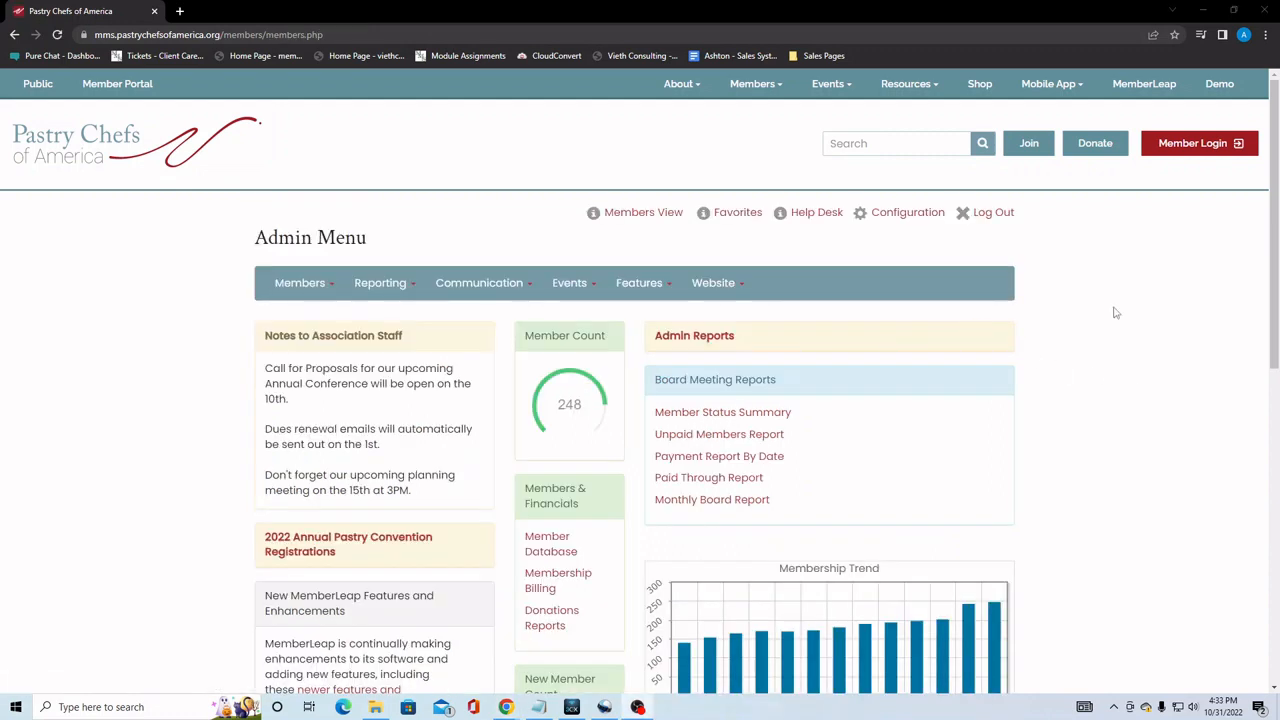
click(984, 88)
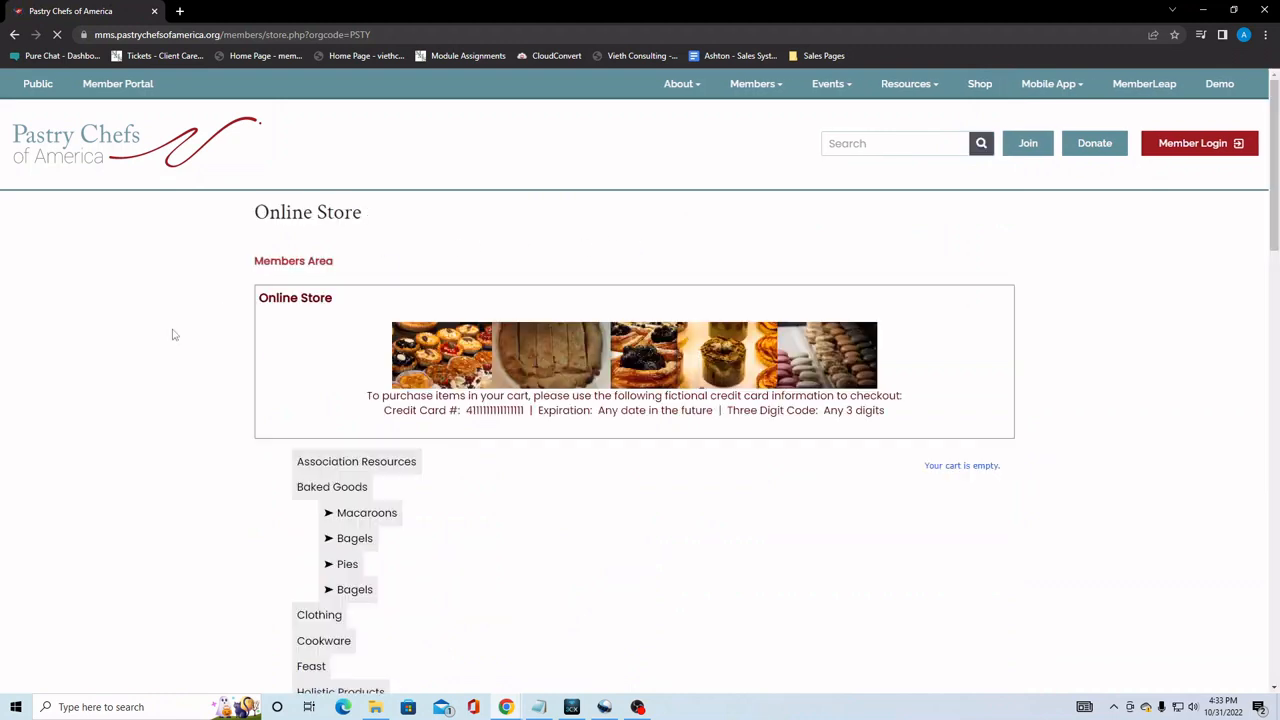
scroll(172, 335, down, 4)
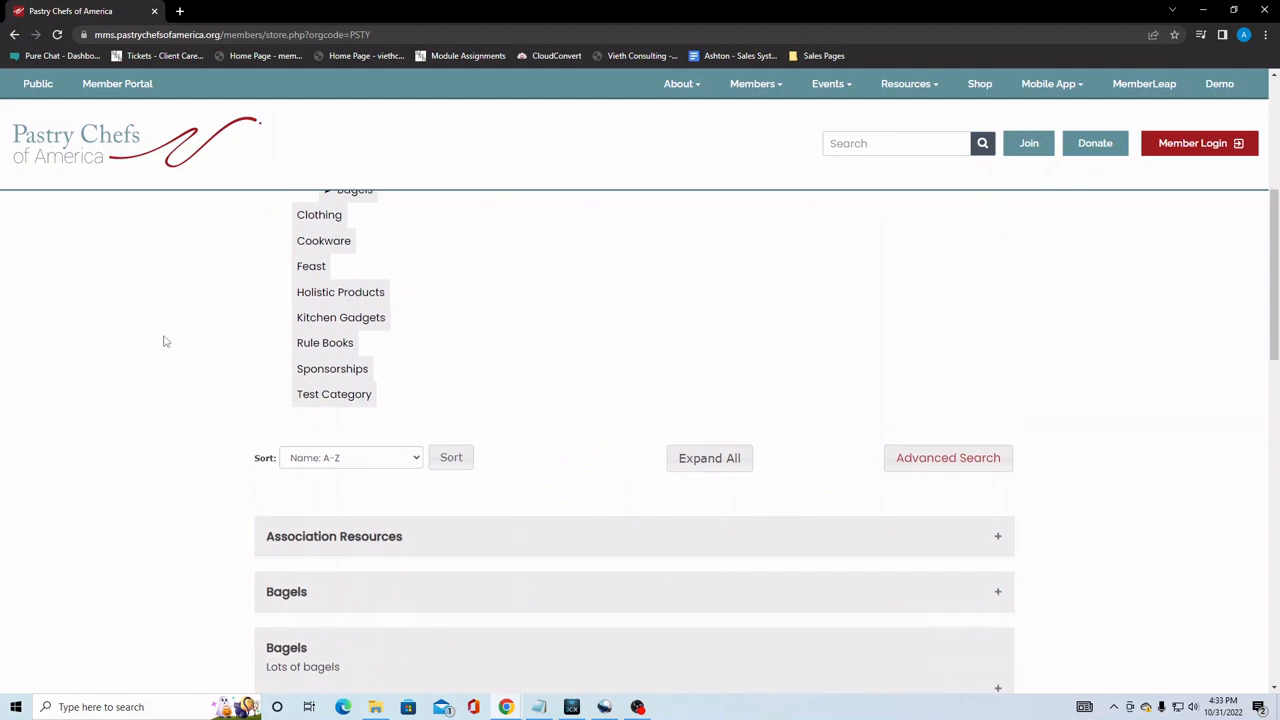
scroll(166, 342, down, 3)
scroll(300, 320, up, 2)
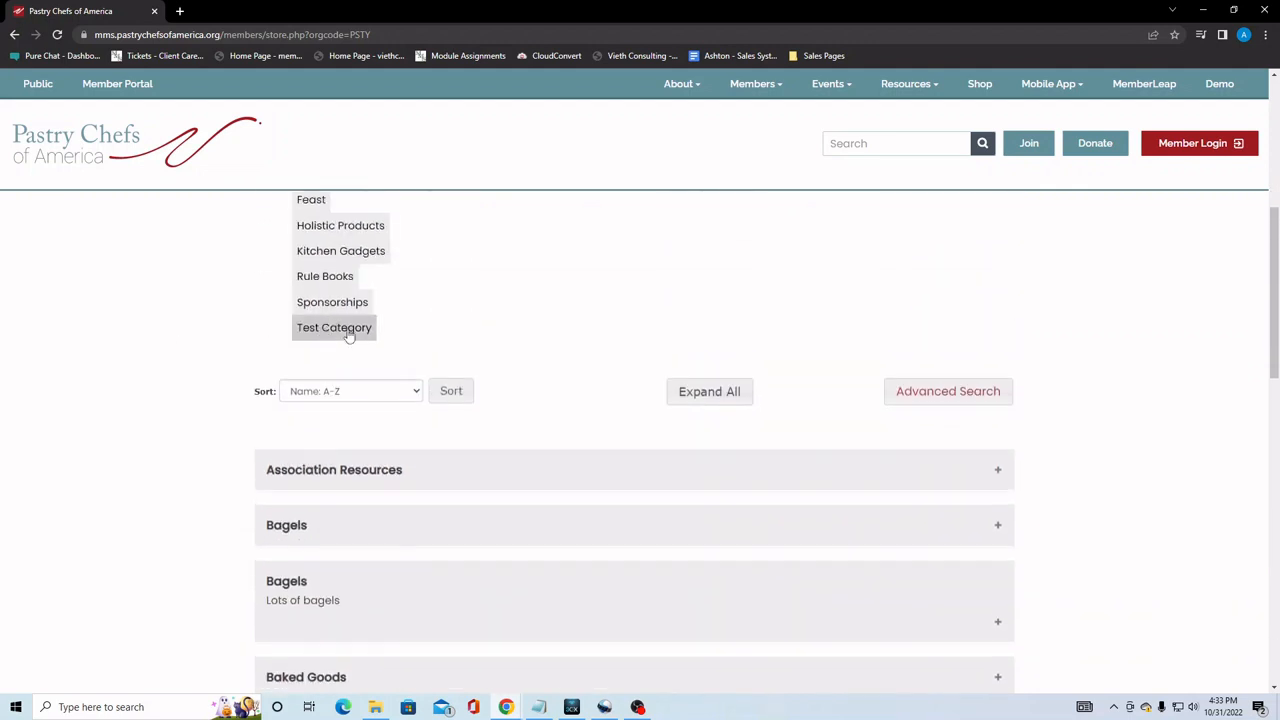
- Expand and collapse the Association Resources section and the Bagels sections to look at the products listed in each
scroll(349, 334, down, 2)
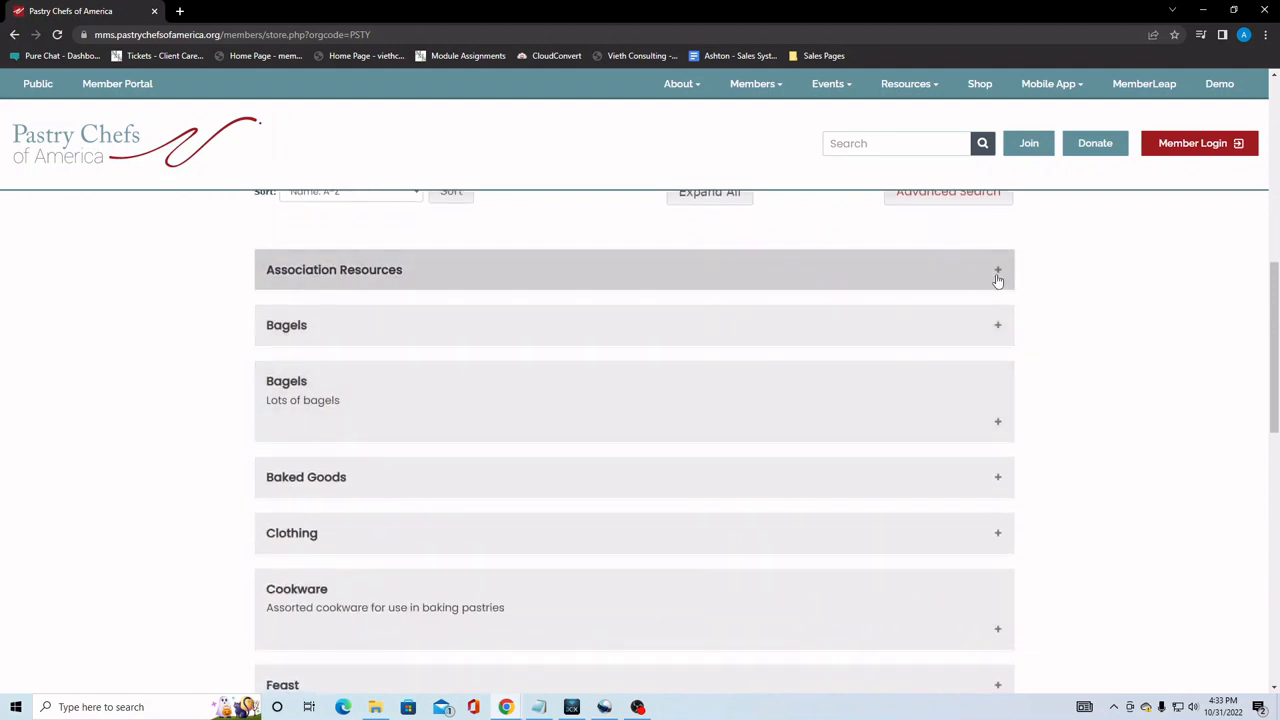
click(997, 272)
click(997, 274)
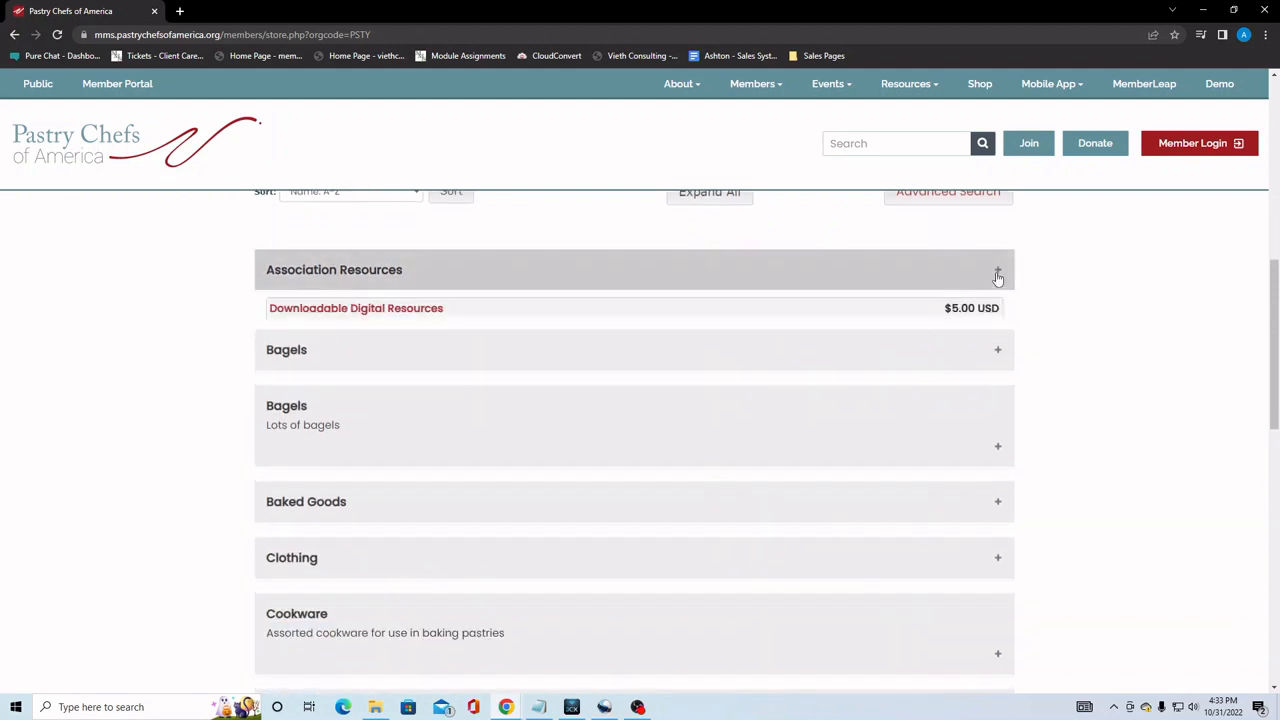
click(997, 330)
click(997, 330)
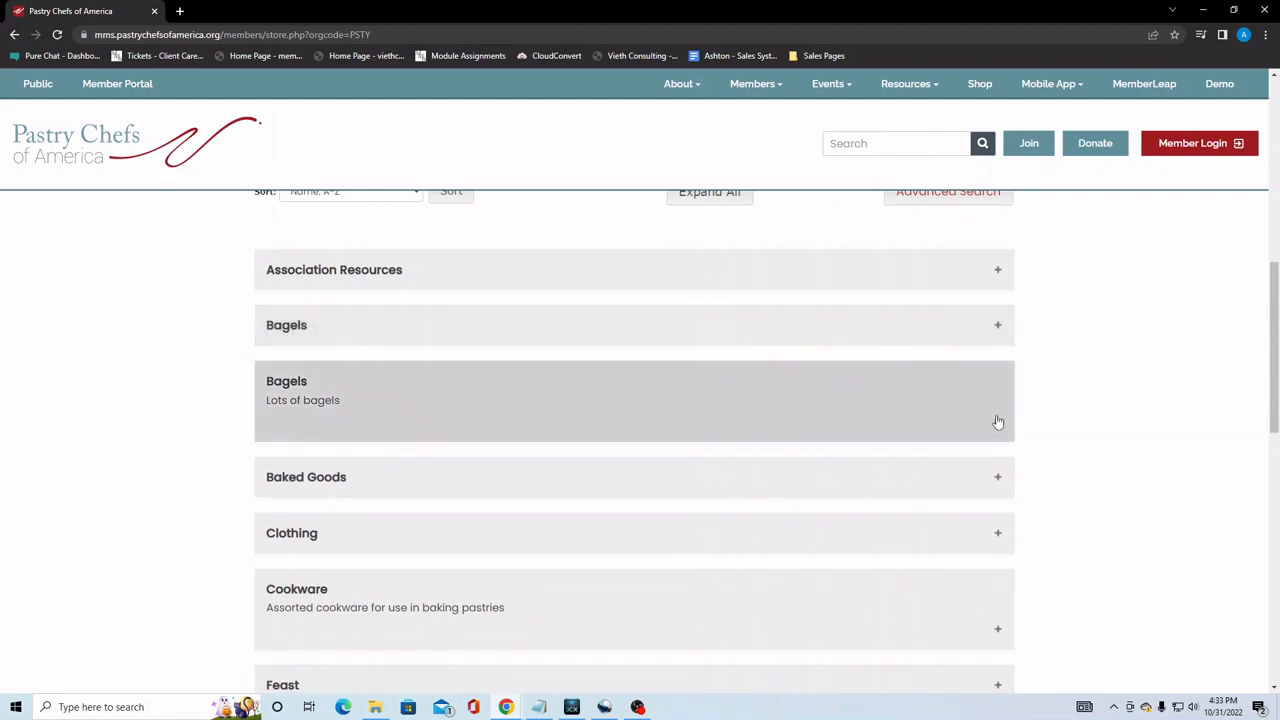
click(997, 423)
click(998, 426)
- Look over the remaining category sections, view the contents of the Bagels section described as "Lots of bagels", and collapse it
scroll(1095, 415, down, 3)
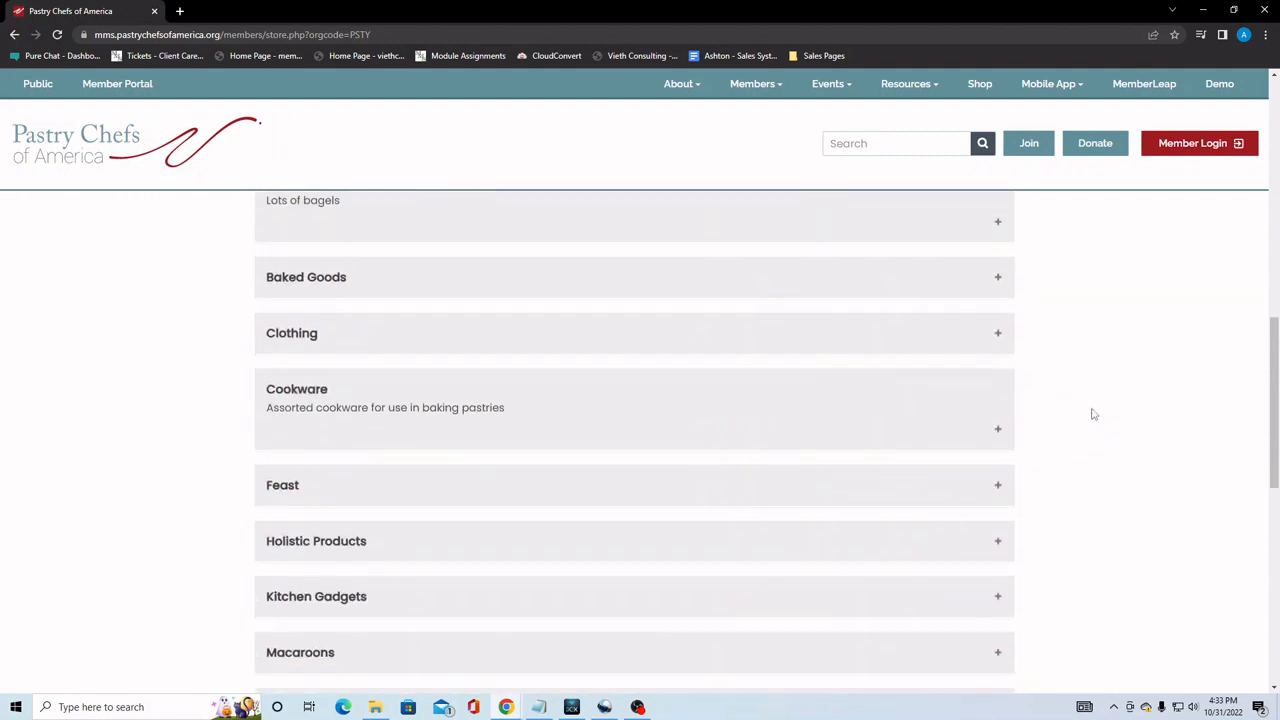
scroll(620, 340, up, 3)
scroll(551, 374, down, 10)
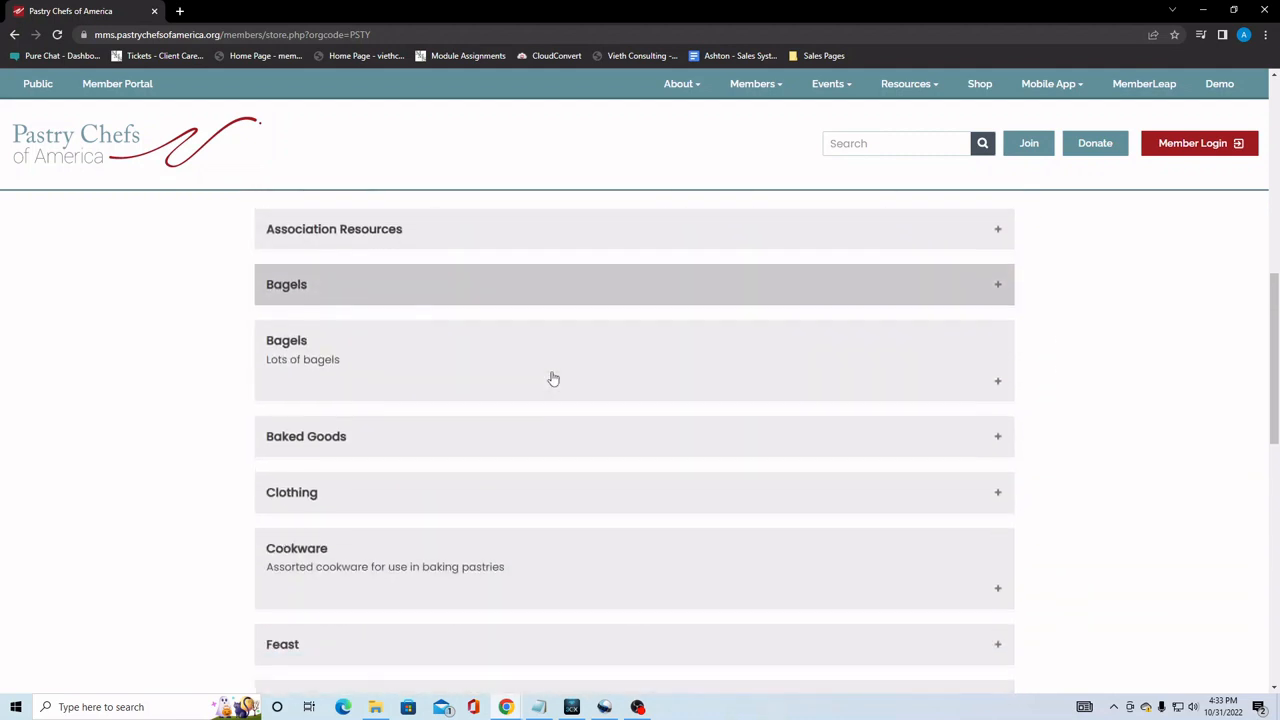
scroll(626, 389, up, 4)
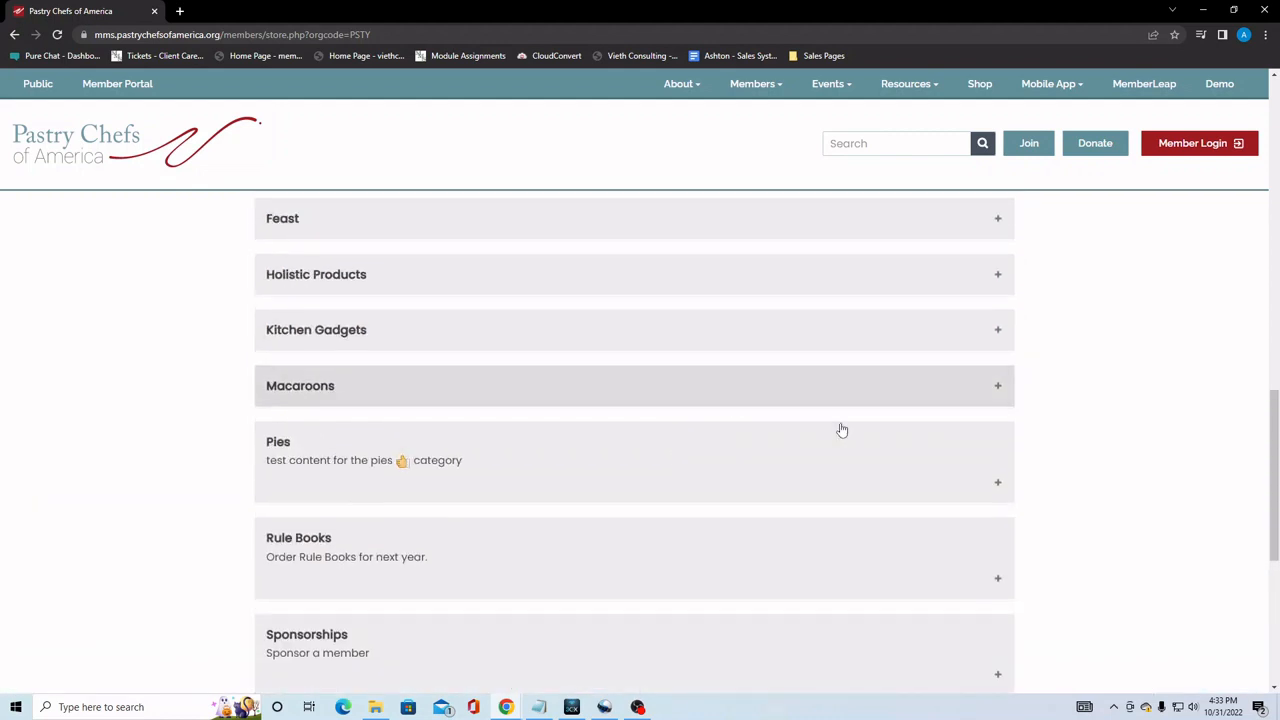
scroll(760, 410, up, 4)
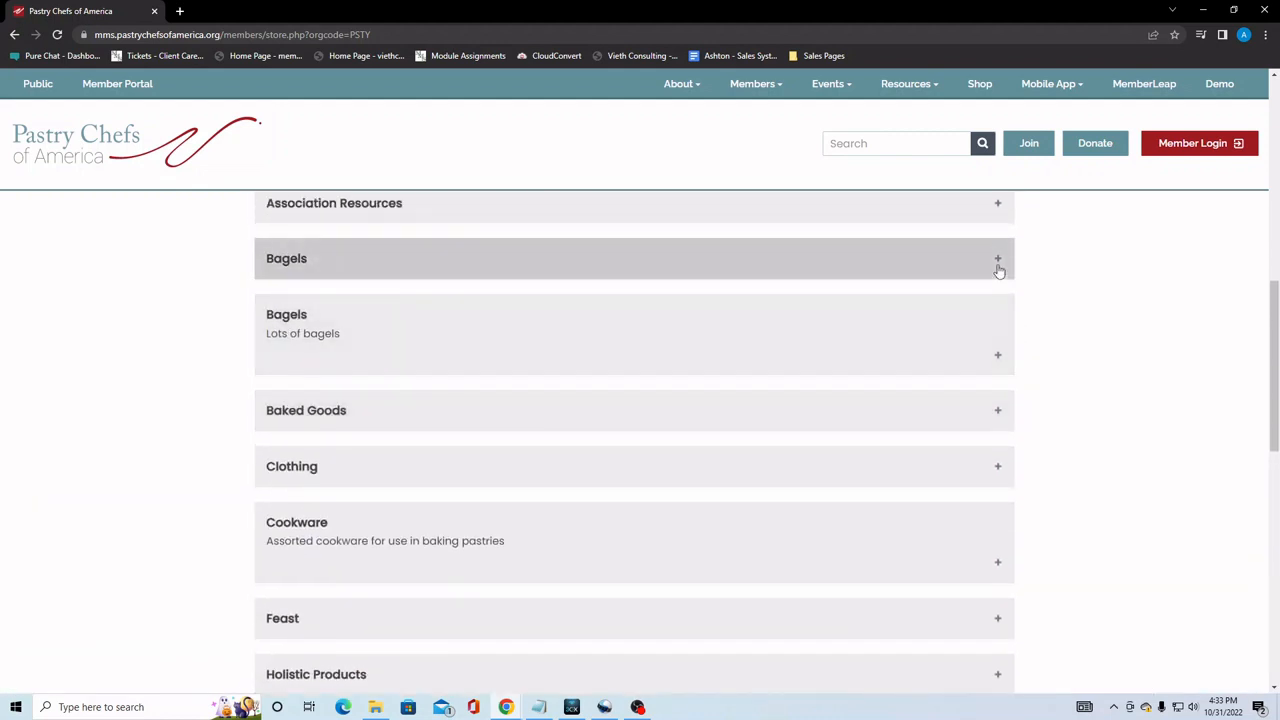
click(997, 262)
click(994, 352)
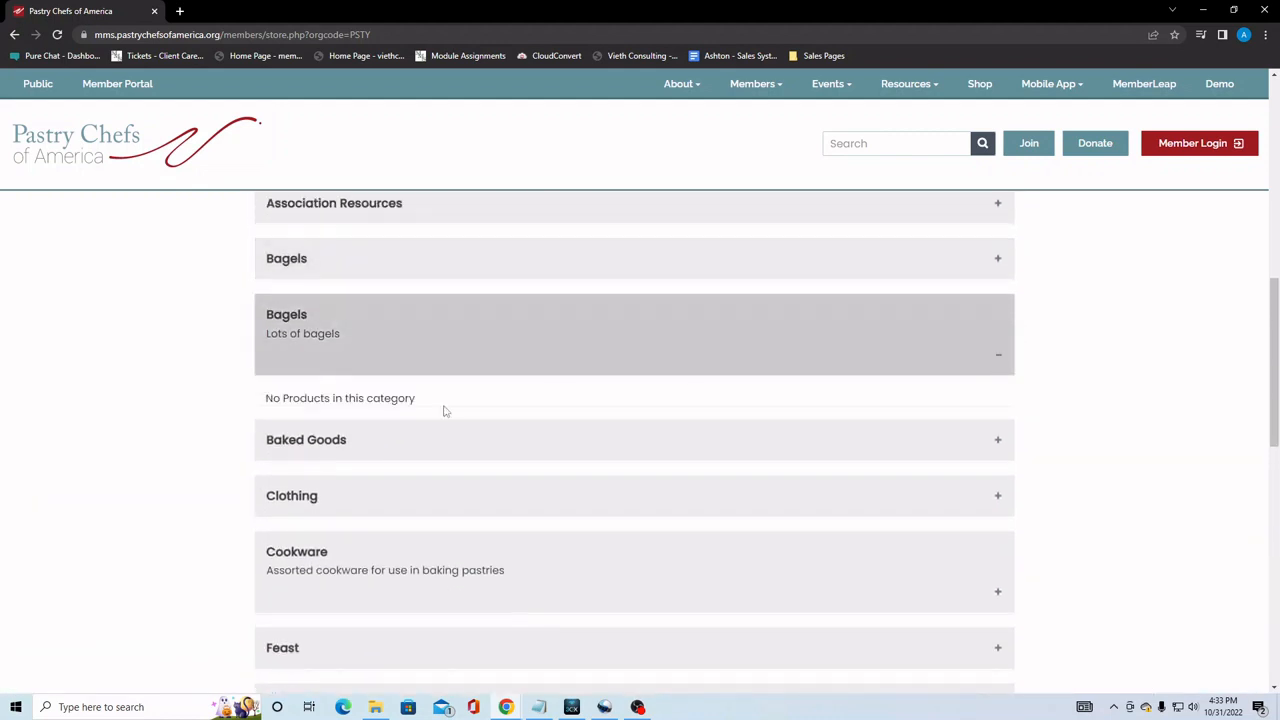
drag(266, 398, 466, 406)
click(489, 403)
click(997, 358)
- Examine the Online Store introduction with its checkout instructions, and the shopping cart status beneath it
scroll(1054, 378, up, 8)
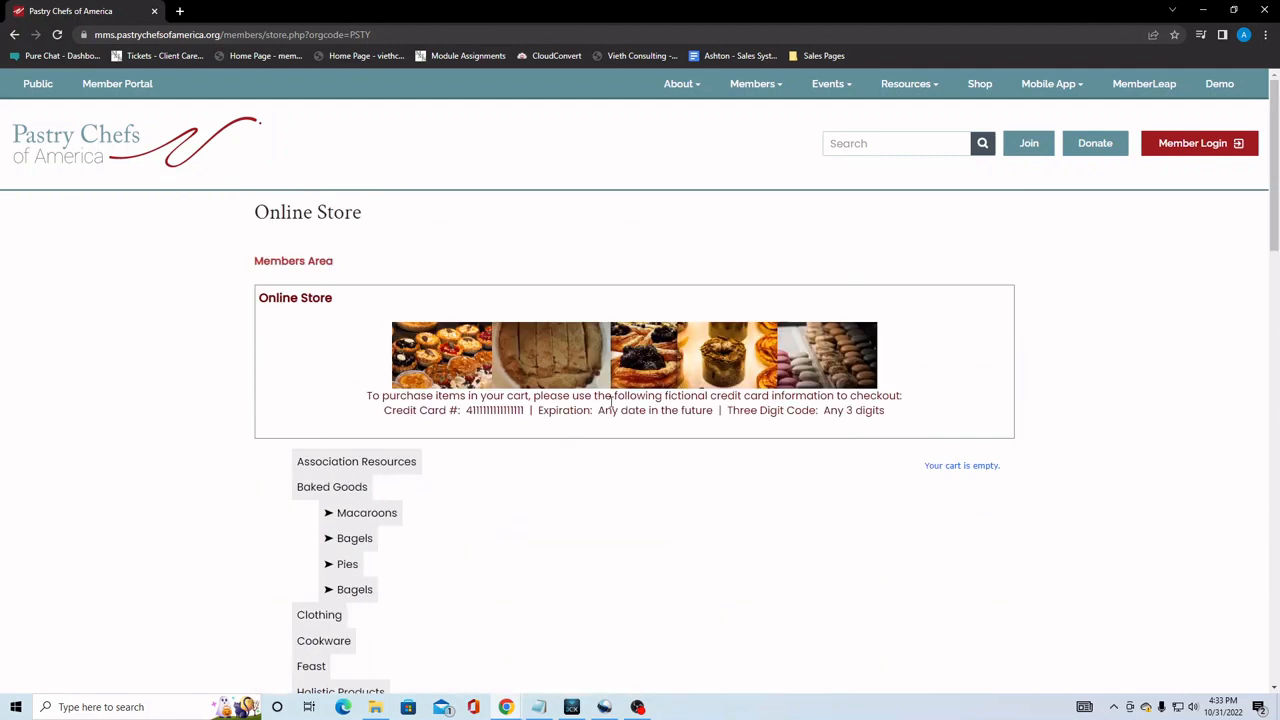
drag(260, 296, 888, 410)
click(940, 405)
drag(1002, 471, 924, 467)
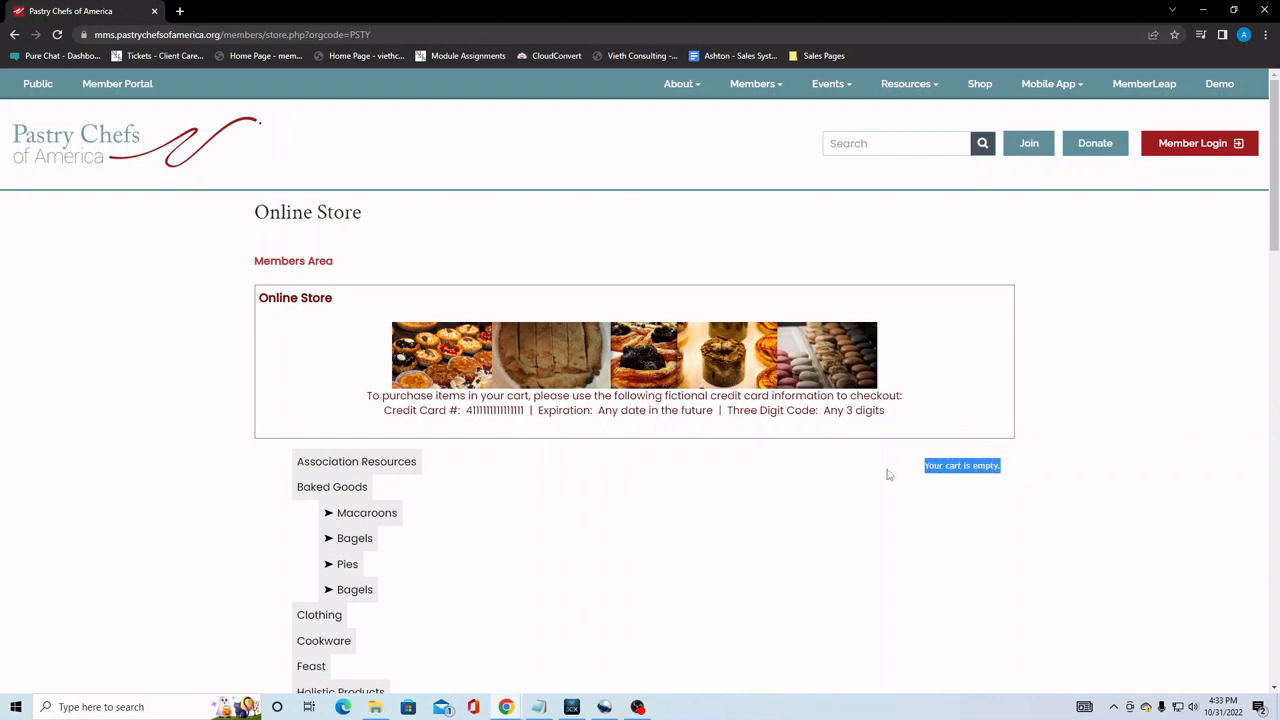
click(887, 471)
- Open the Clothing category from the category list, view the Association T-Shirt listing, and go back to the full store page
scroll(345, 486, down, 1)
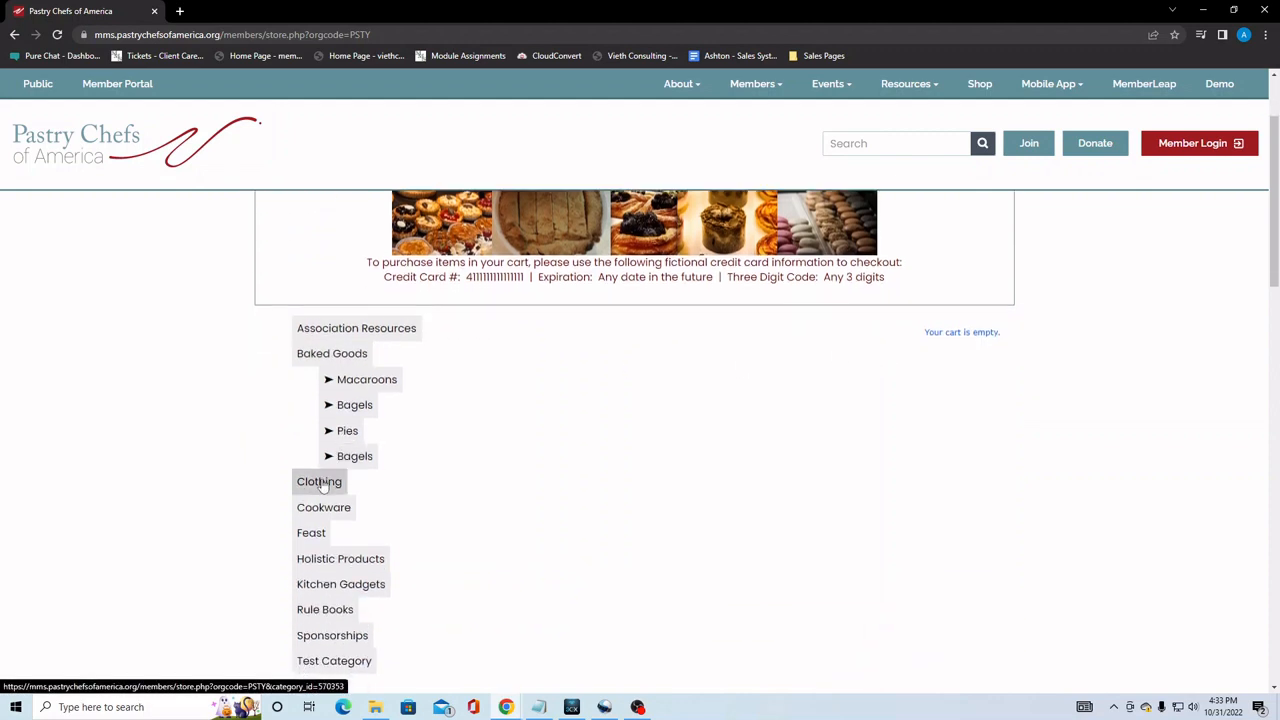
click(323, 480)
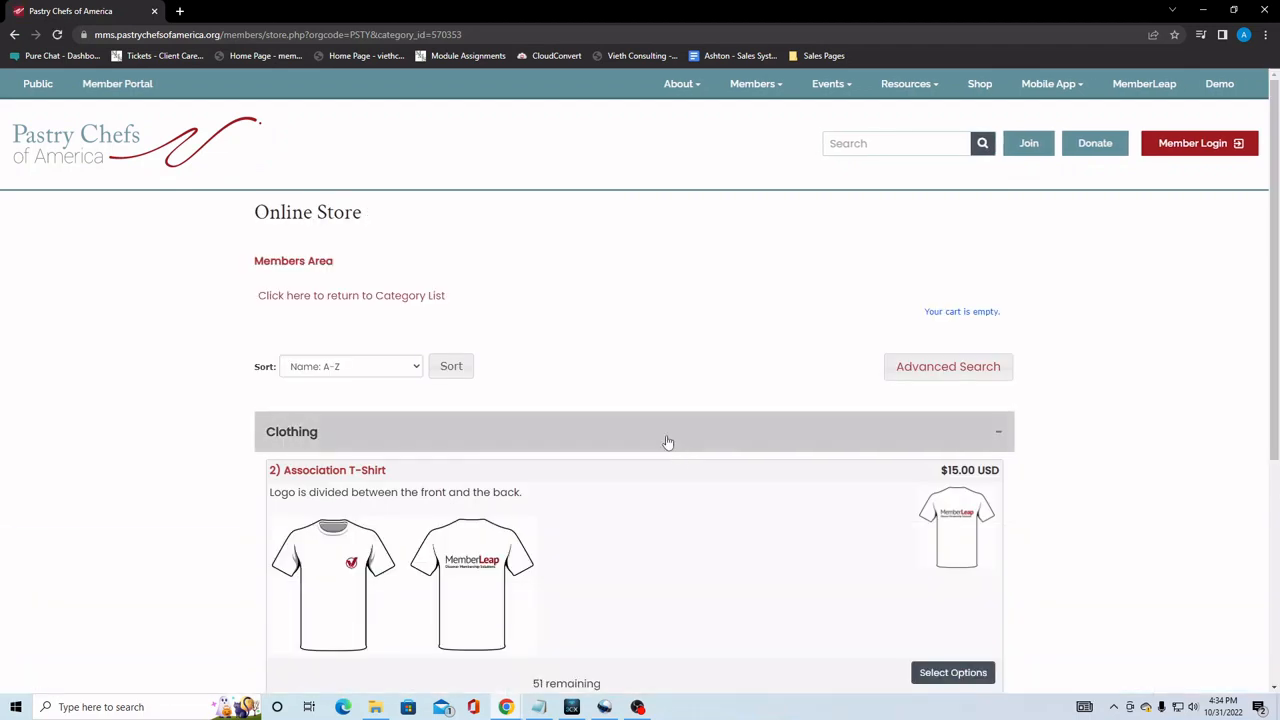
scroll(206, 450, down, 2)
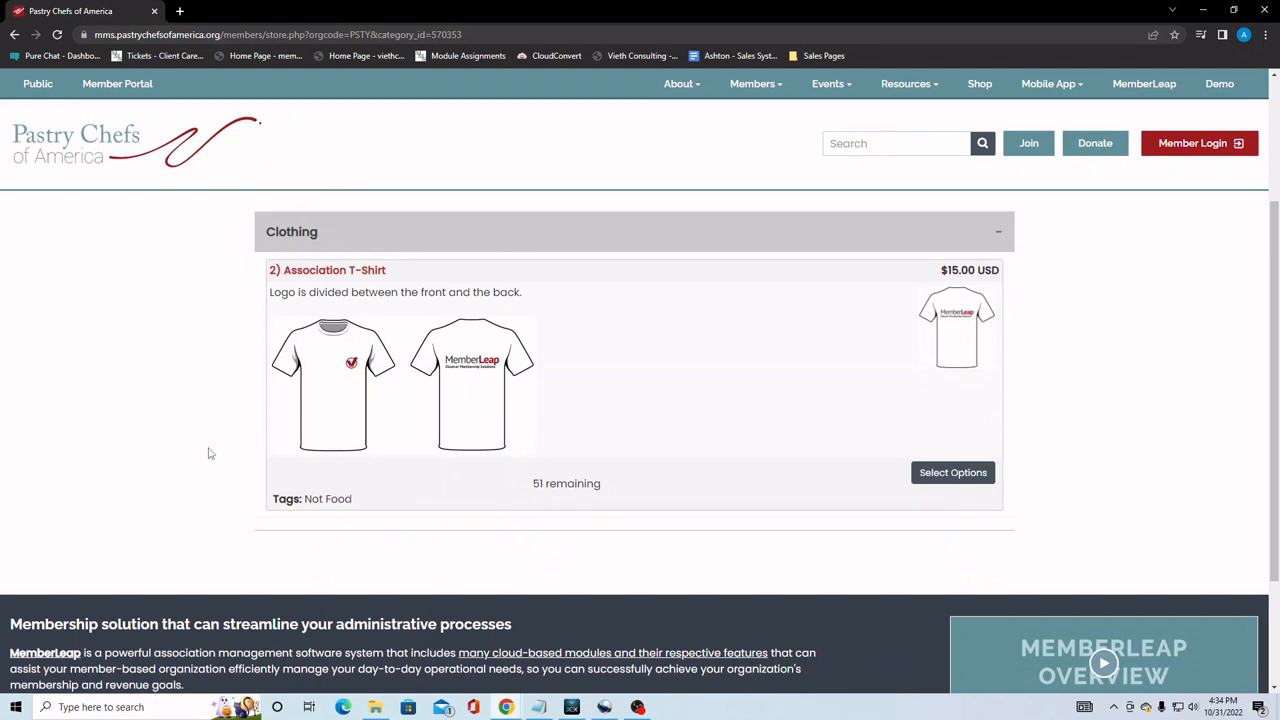
scroll(210, 445, up, 1)
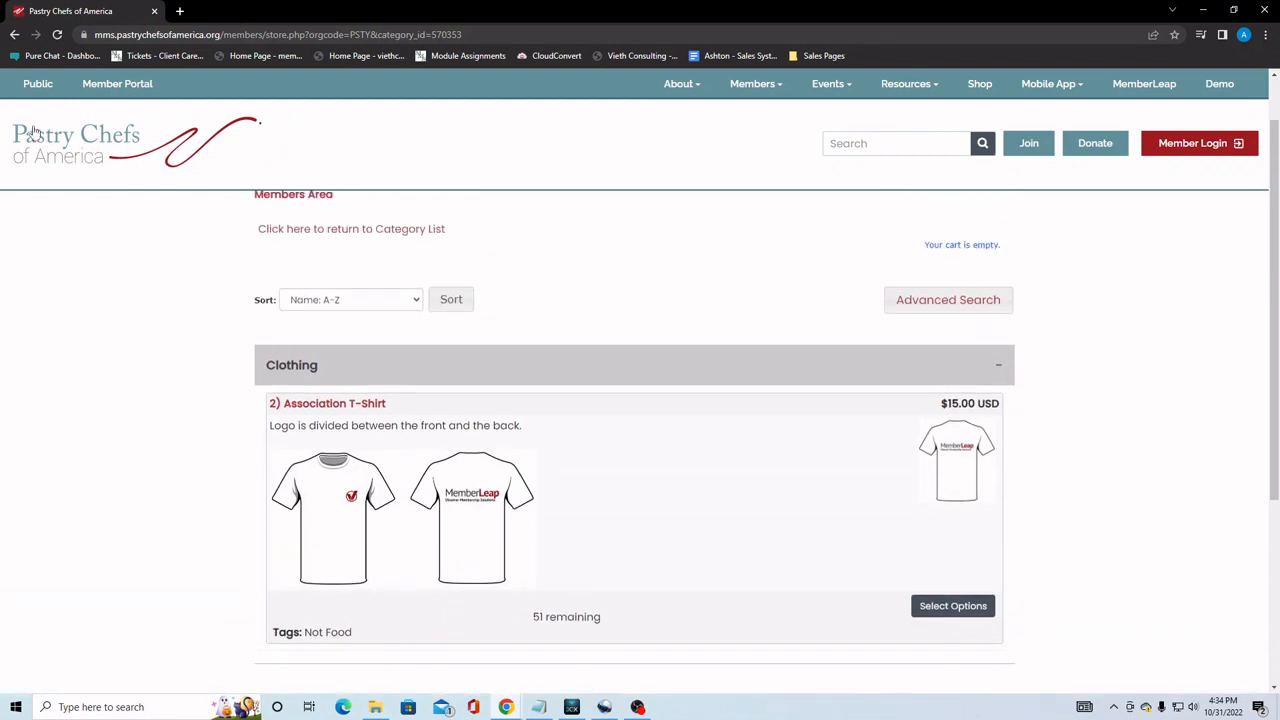
click(15, 36)
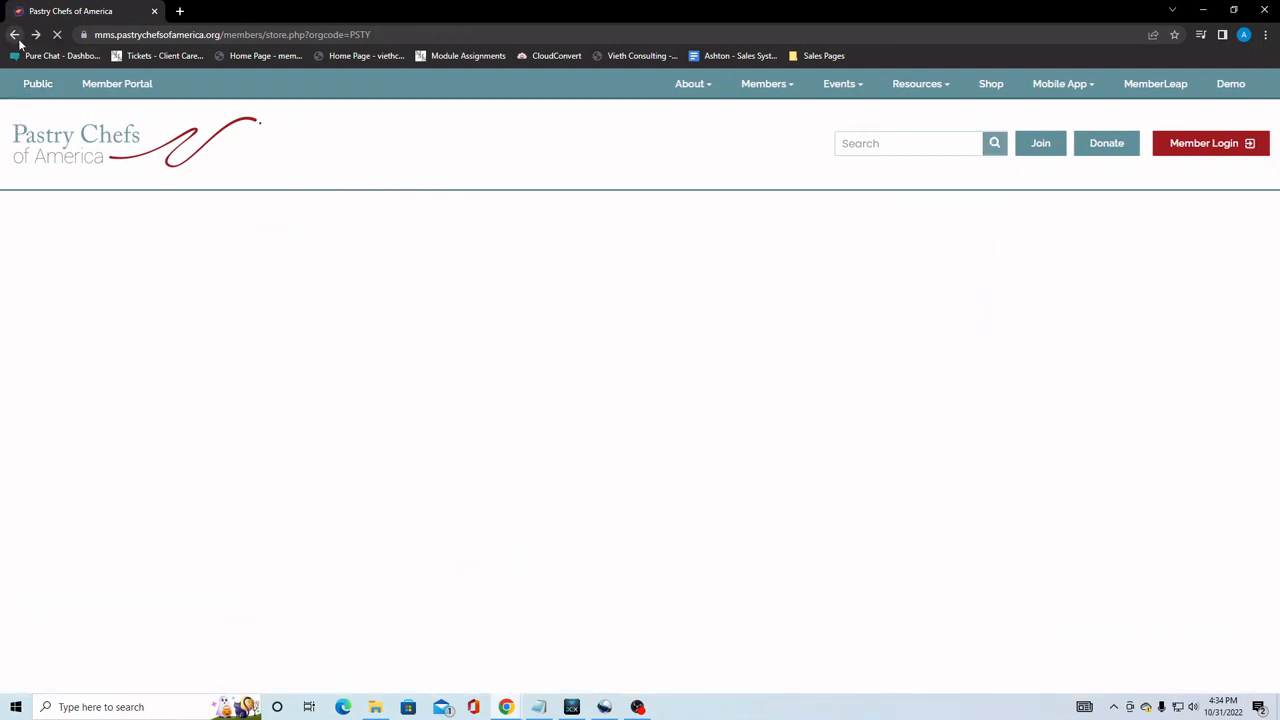